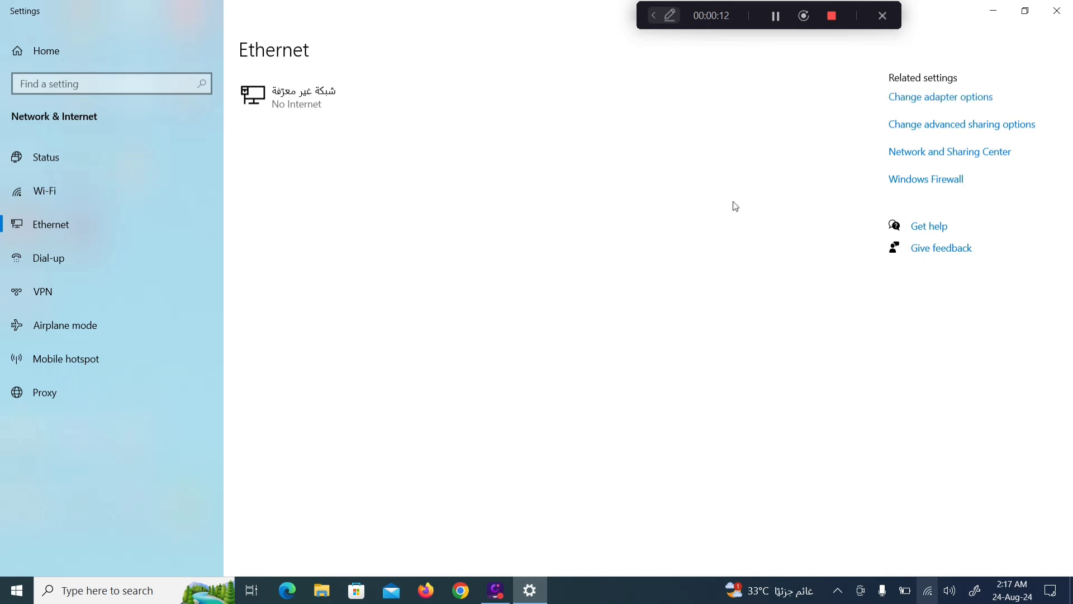
Step: Open the TCP/IPv4 properties of the Ethernet adapter
right_click(82, 92)
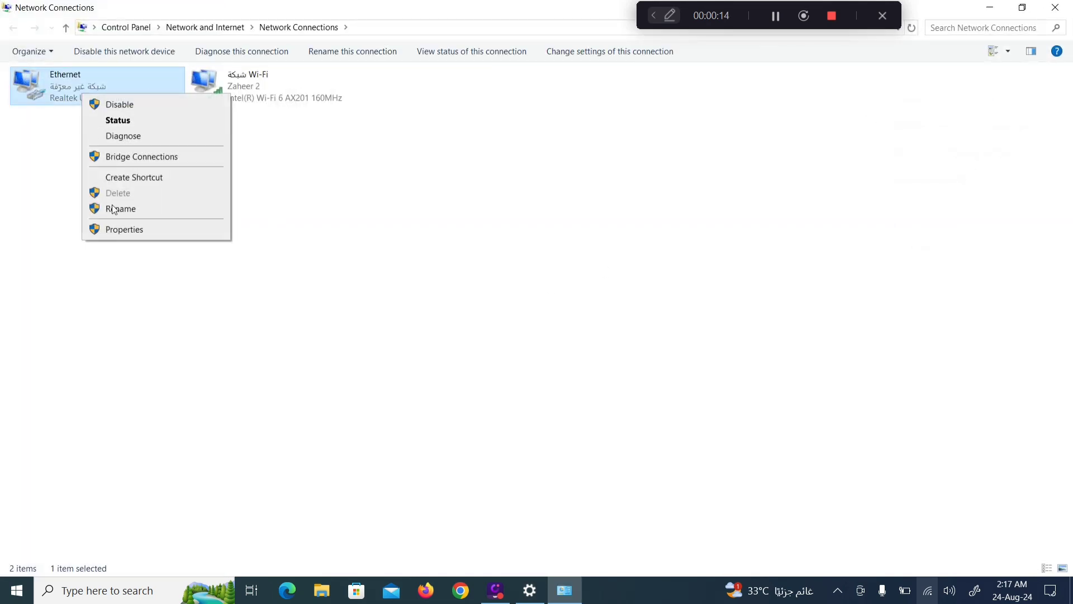
click(117, 233)
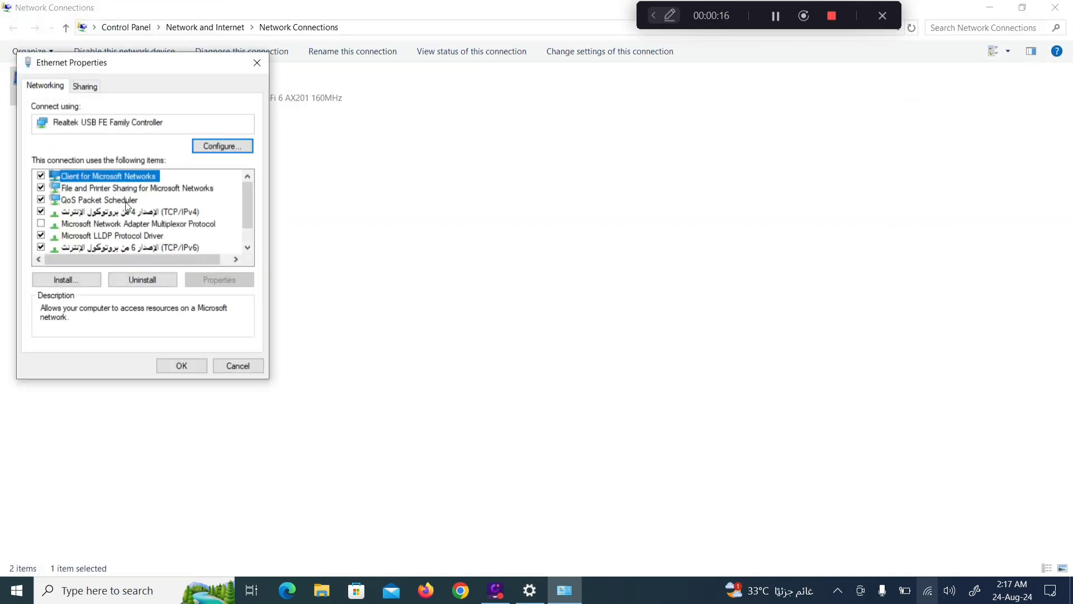
click(122, 212)
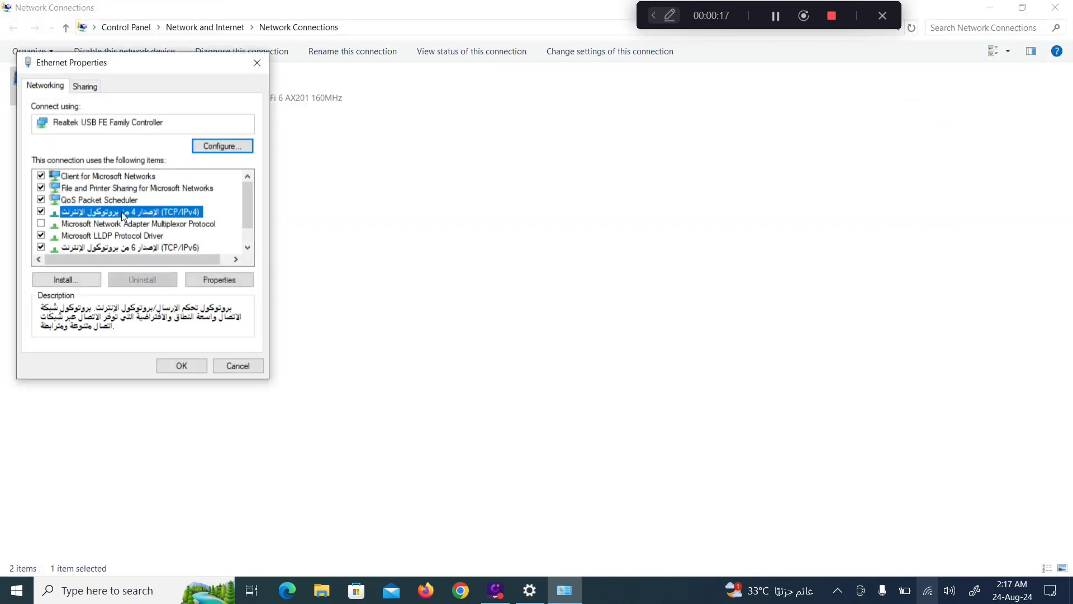
click(223, 282)
Step: Give the Ethernet adapter static IP 192.168.1.100 with mask 255.255.255.0 and close its dialogs
click(74, 220)
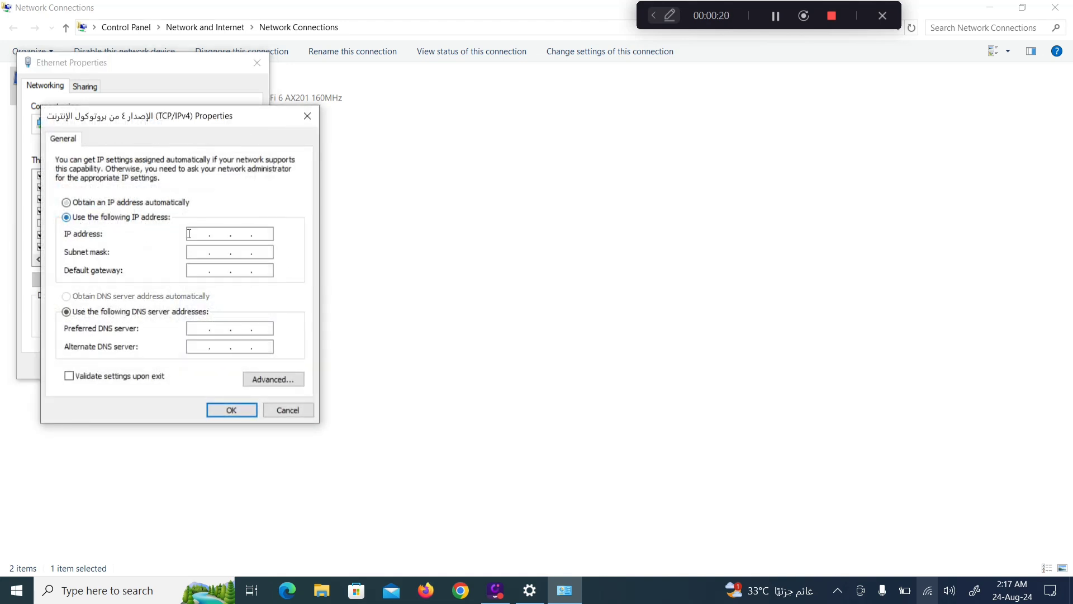
text(192 . 168 . 1)
text(100)
click(196, 252)
click(231, 411)
click(190, 366)
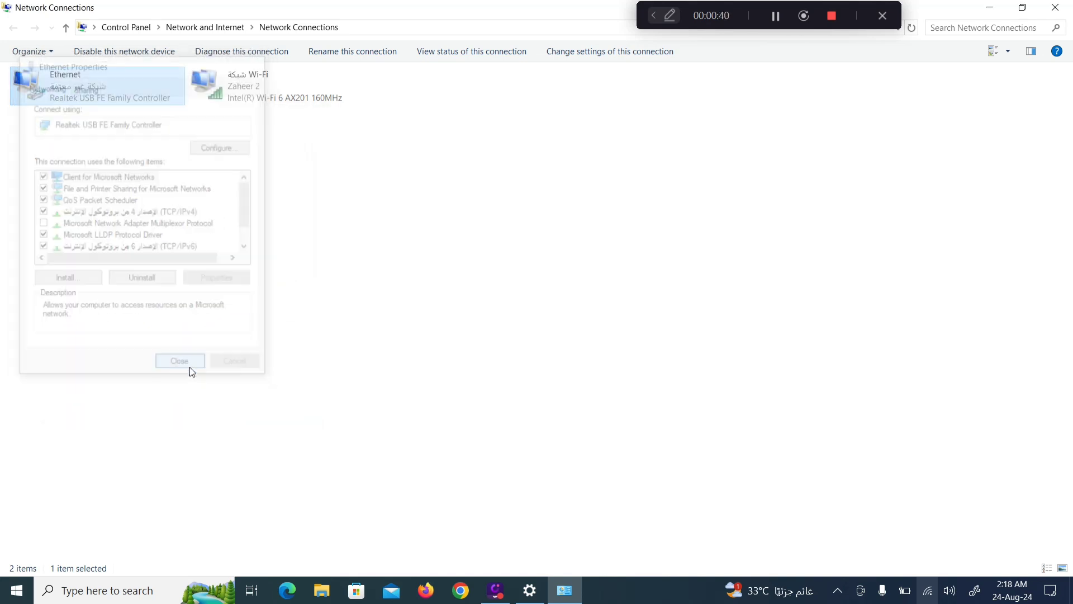
click(1061, 12)
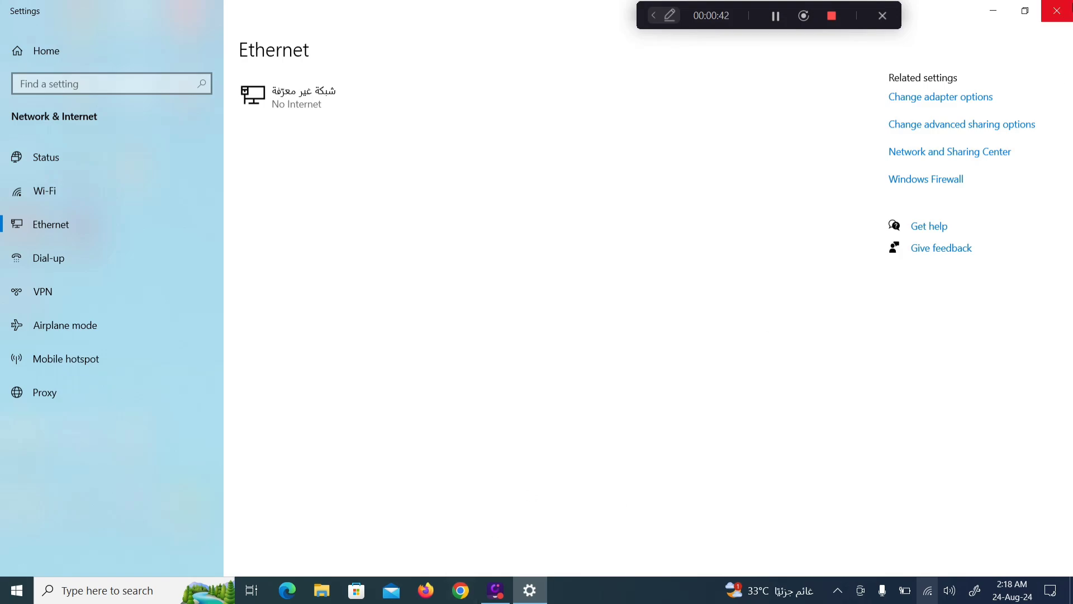
Step: Load the PowerBeam page at 192.168.1.20 in Chrome, bypassing the certificate warning
click(1058, 7)
click(461, 590)
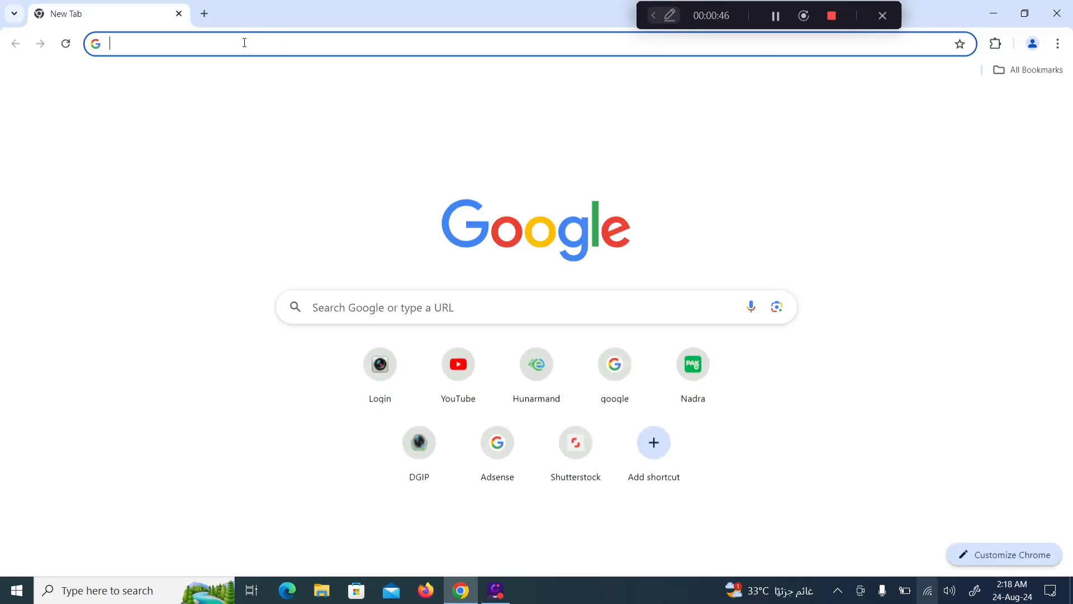
click(245, 43)
text(192.168.1.20)
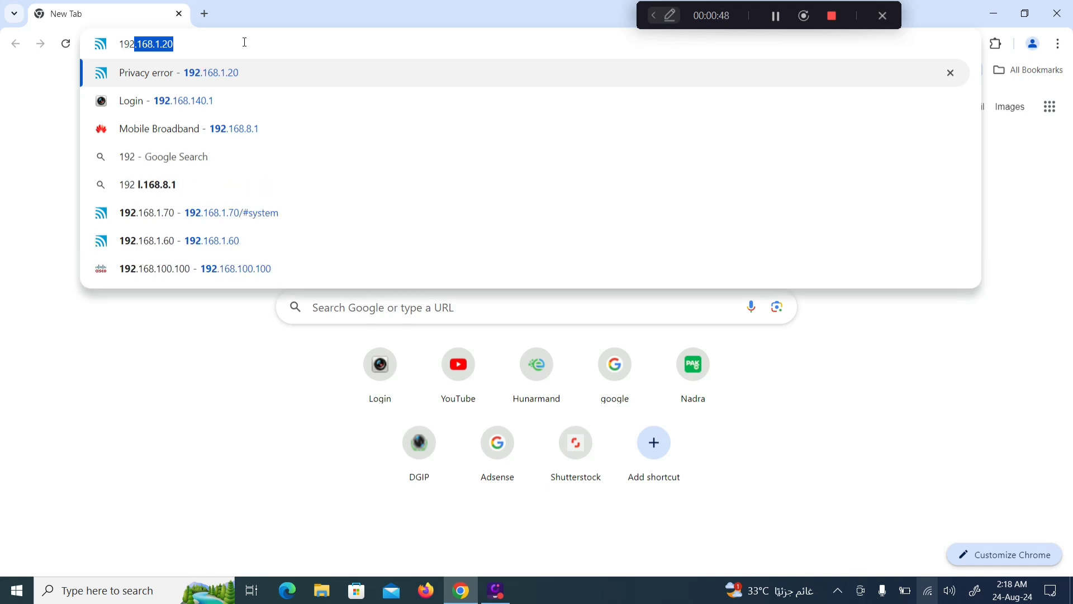
key(Return)
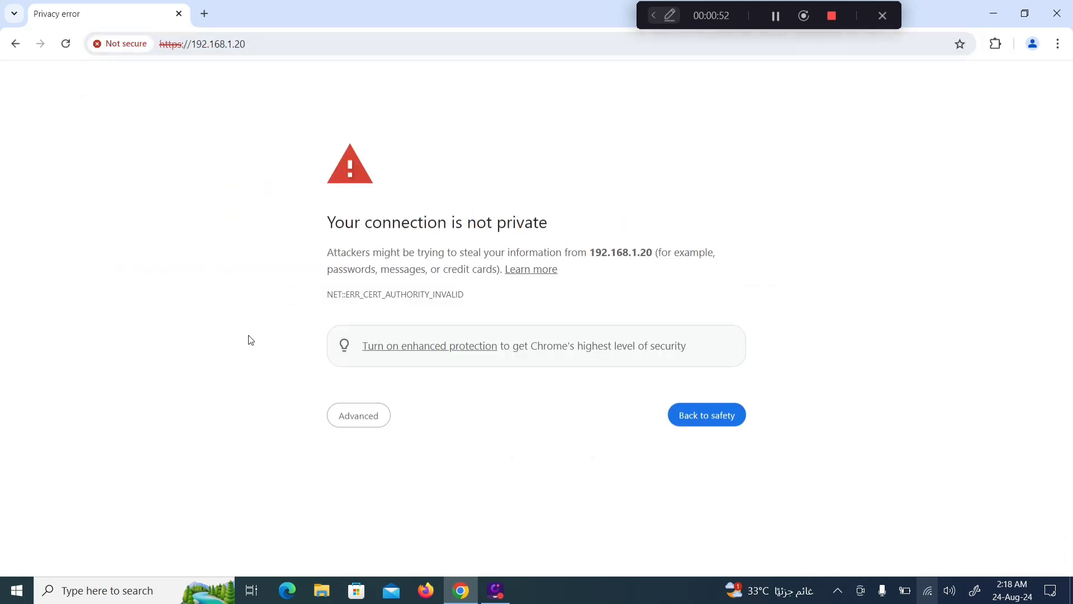
click(361, 416)
click(352, 526)
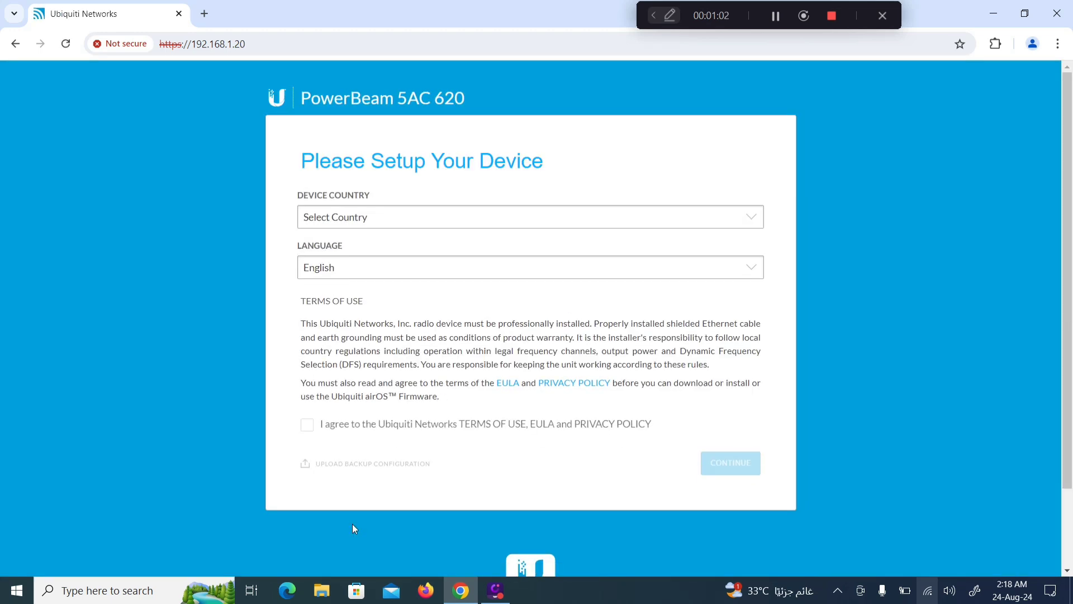
Step: Set the device country to Saudi Arabia and accept the terms of use
click(381, 223)
text(sau)
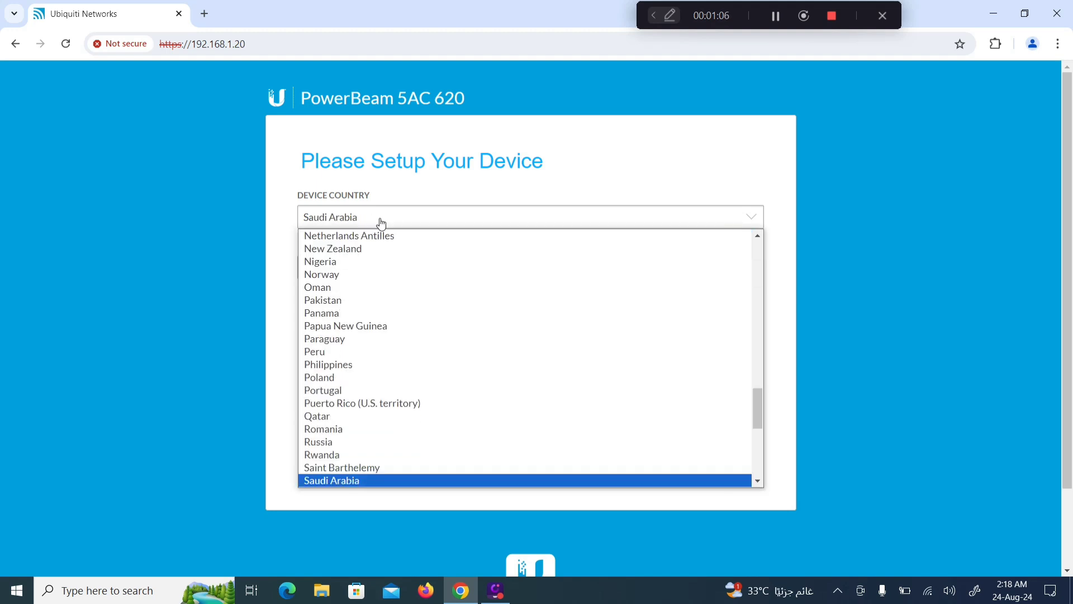
click(327, 479)
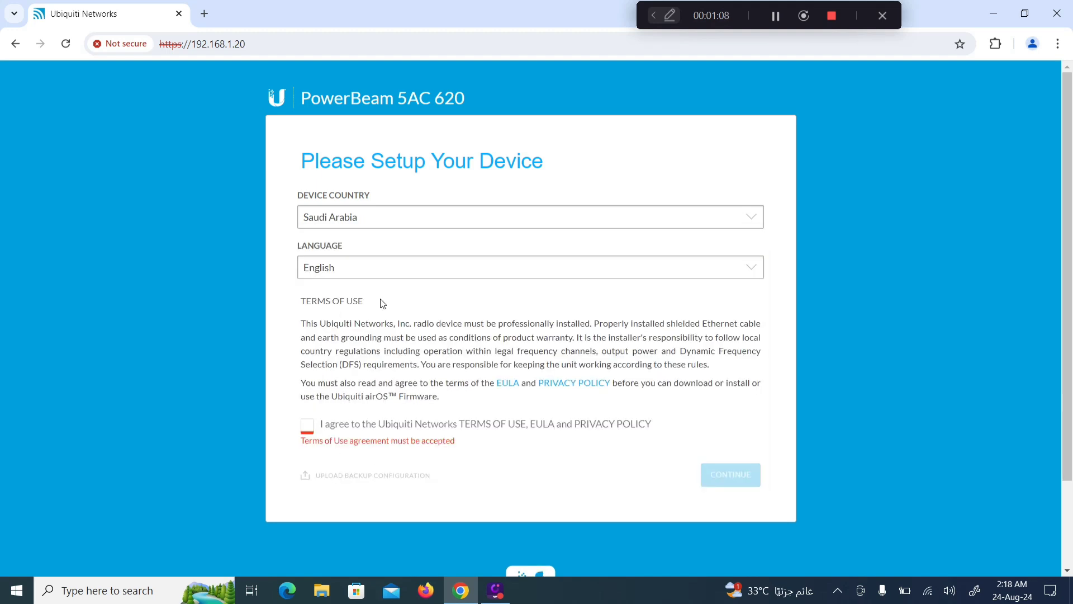
click(307, 426)
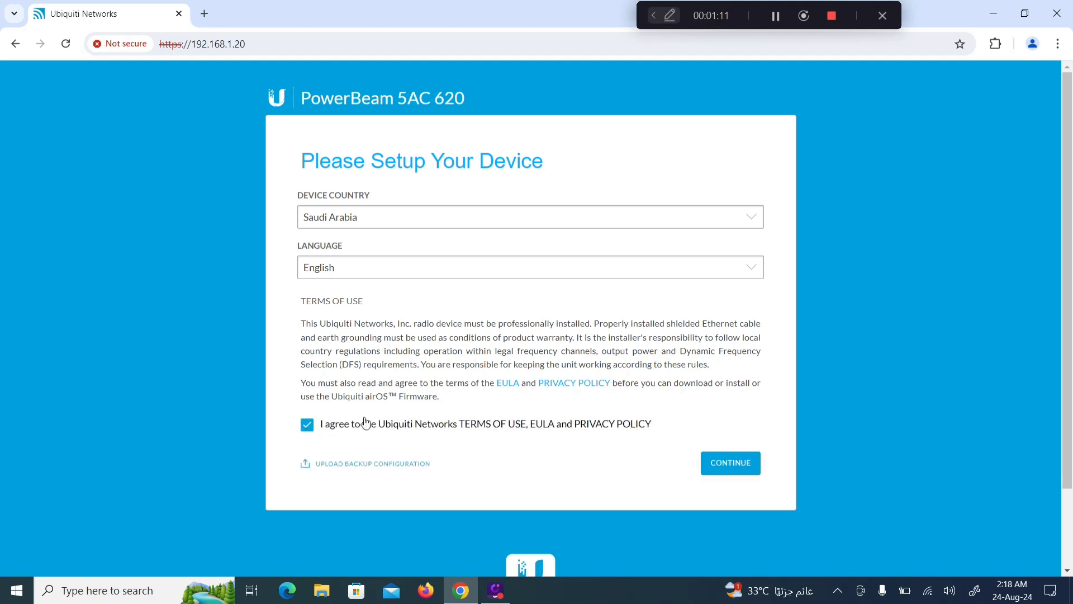
click(727, 465)
Step: Create the admin login with the suggested admin username and a new password
click(353, 216)
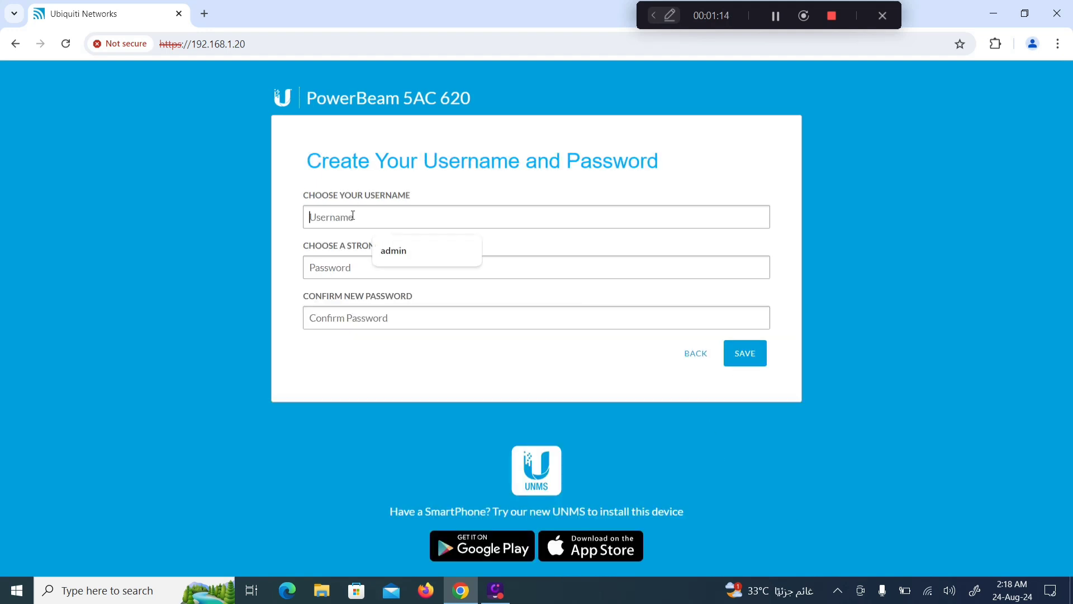
click(392, 250)
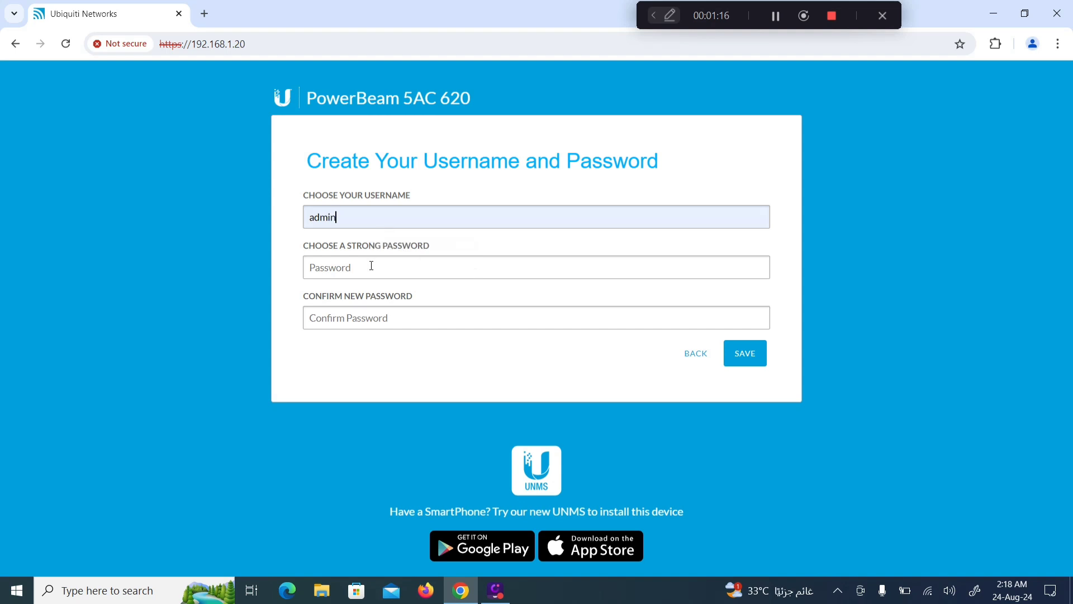
click(371, 265)
text(*******)
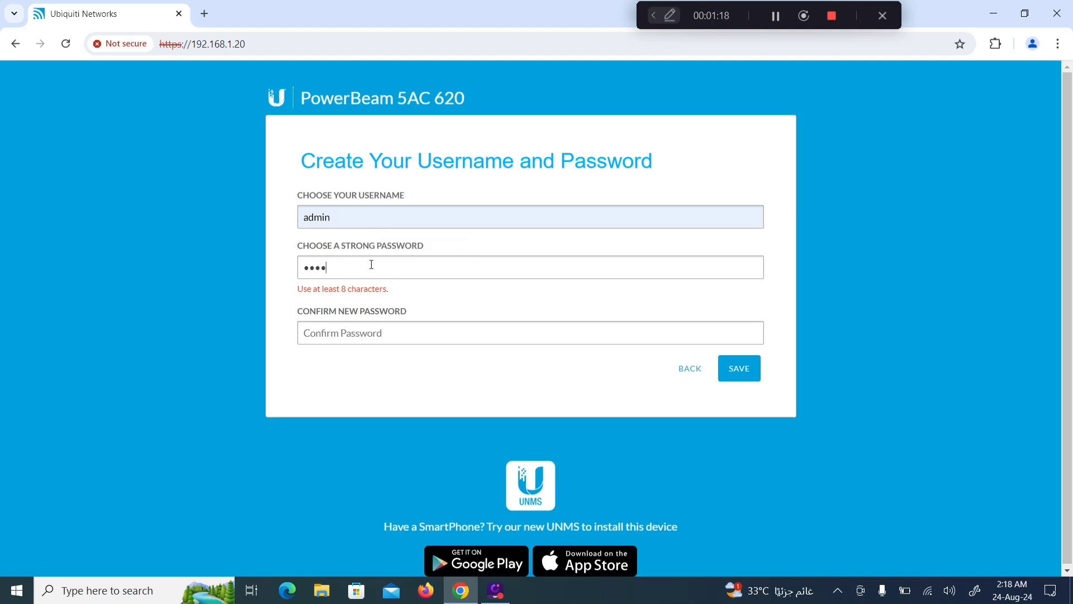
text(****)
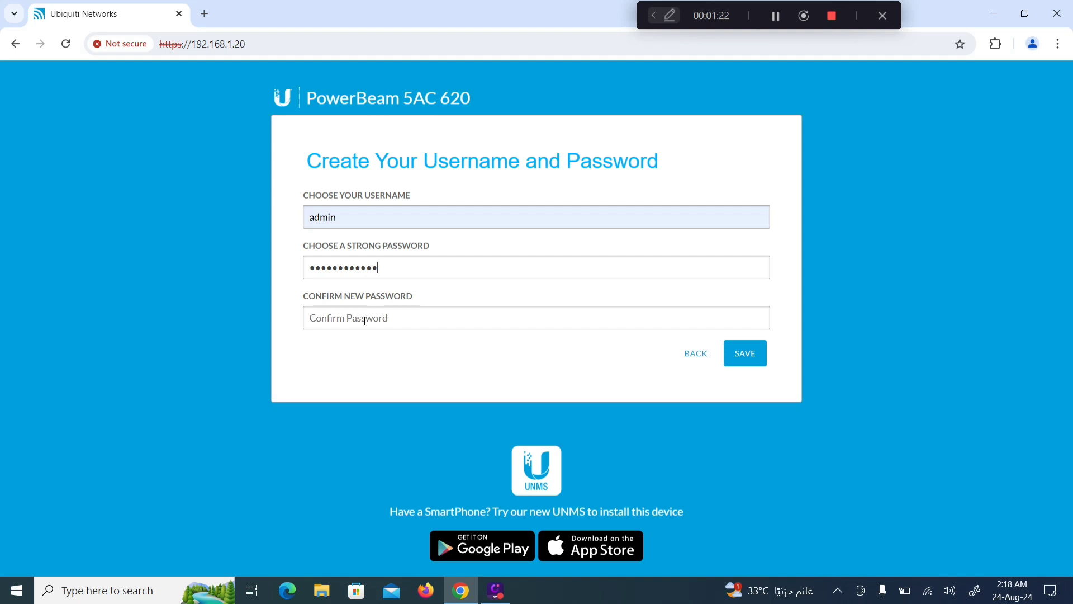
text(*******)
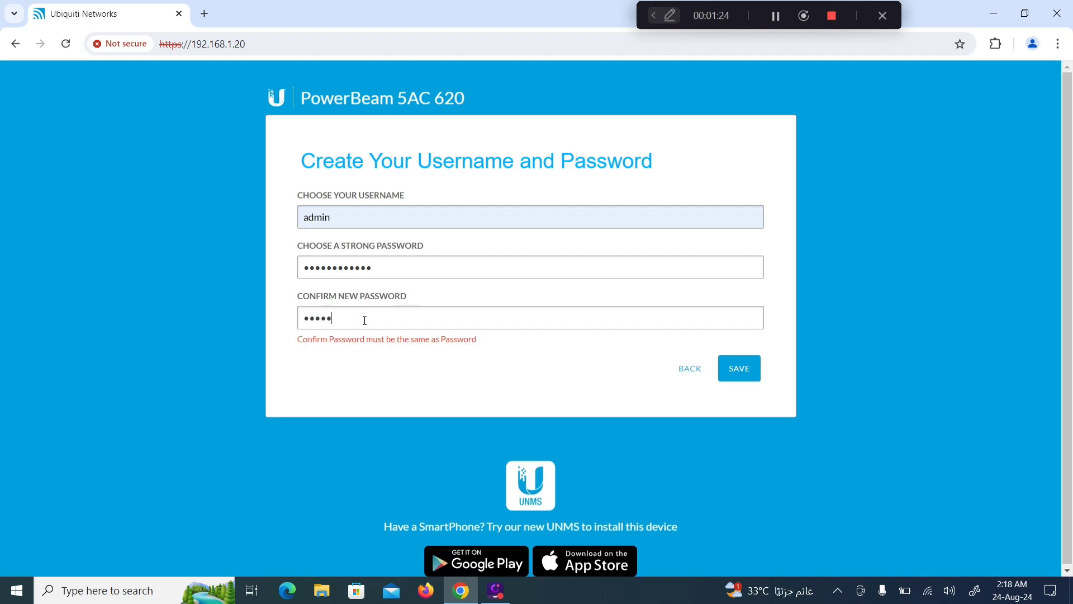
text(*****)
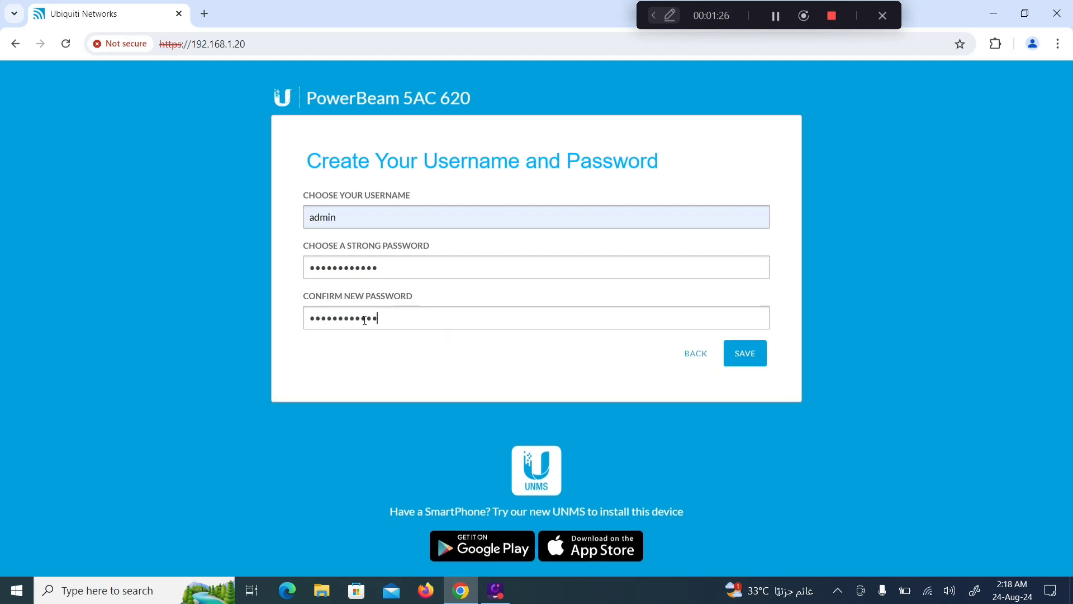
key(Return)
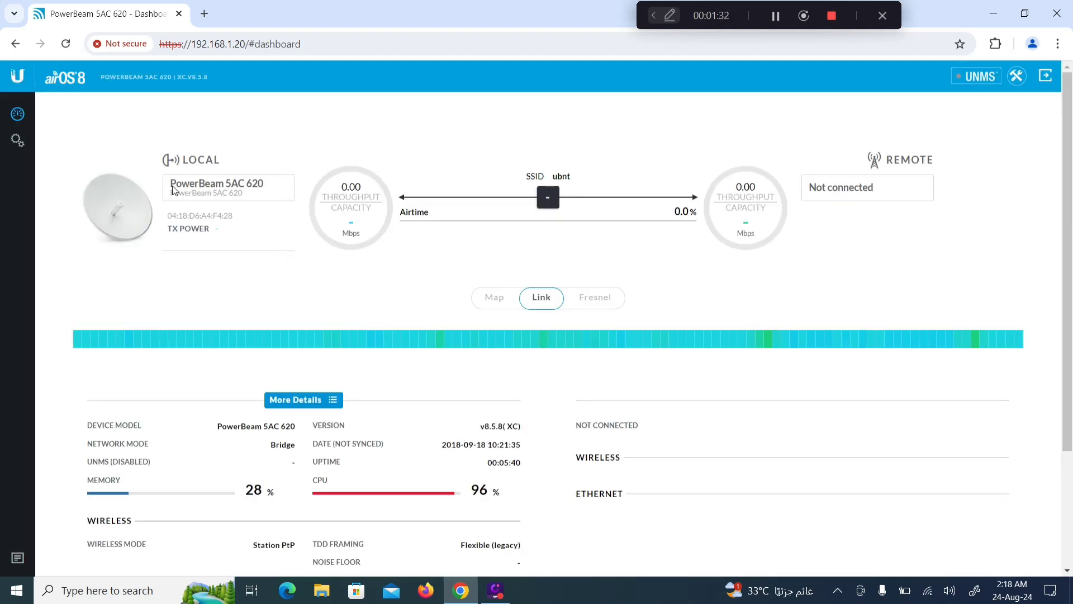
drag(172, 187, 271, 190)
click(271, 190)
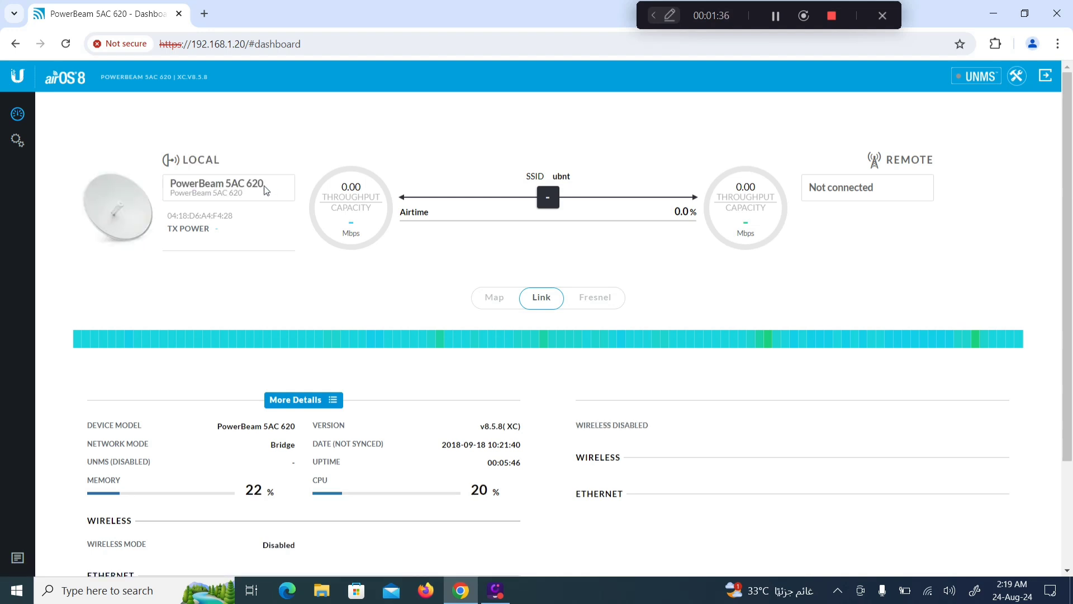
drag(217, 429, 295, 427)
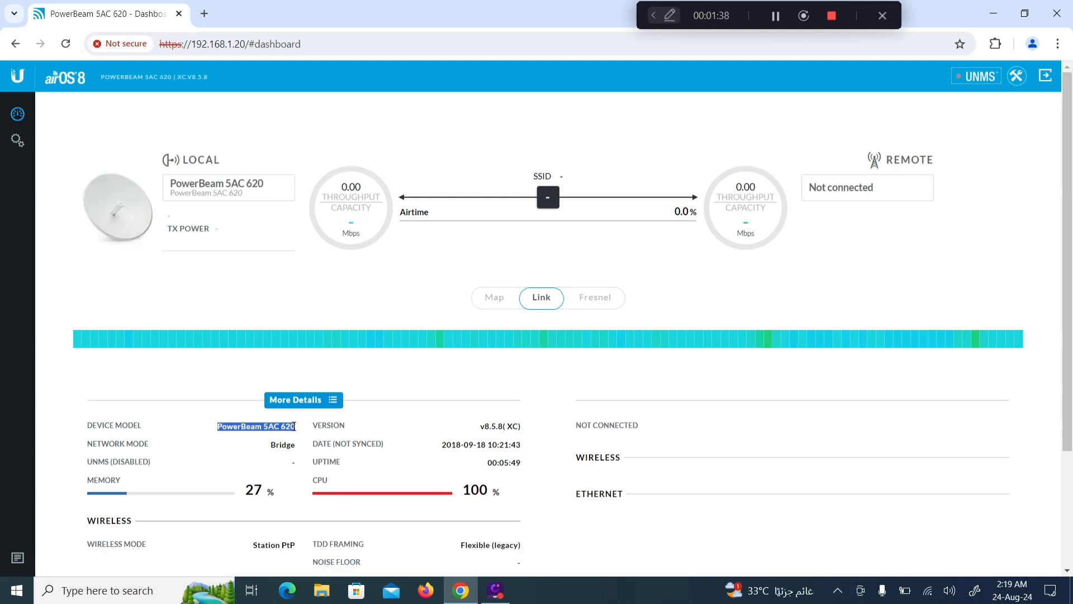
double_click(494, 428)
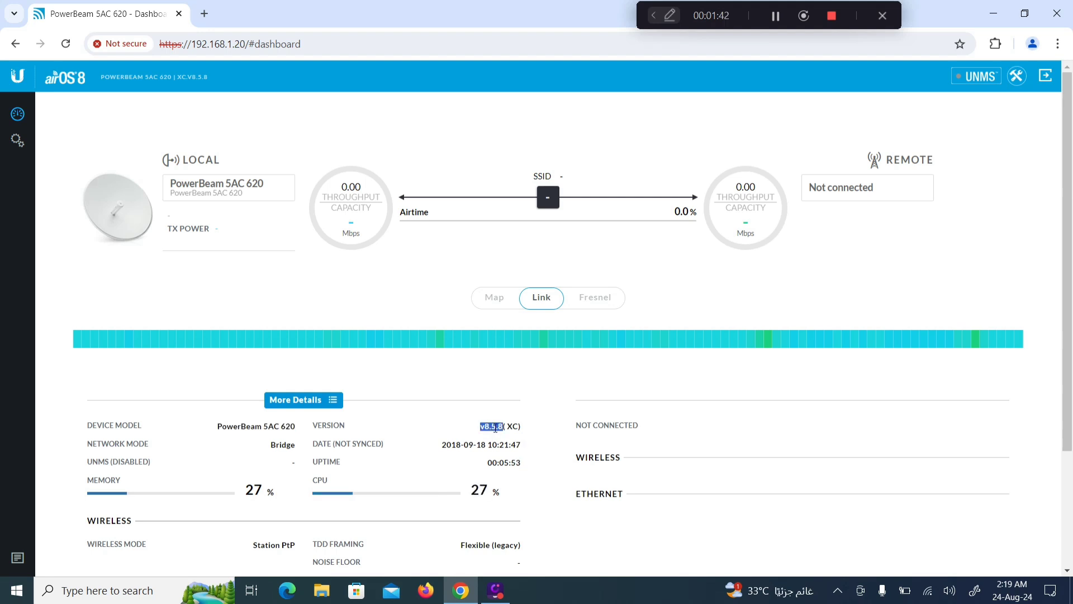
drag(577, 425, 643, 430)
drag(809, 188, 883, 187)
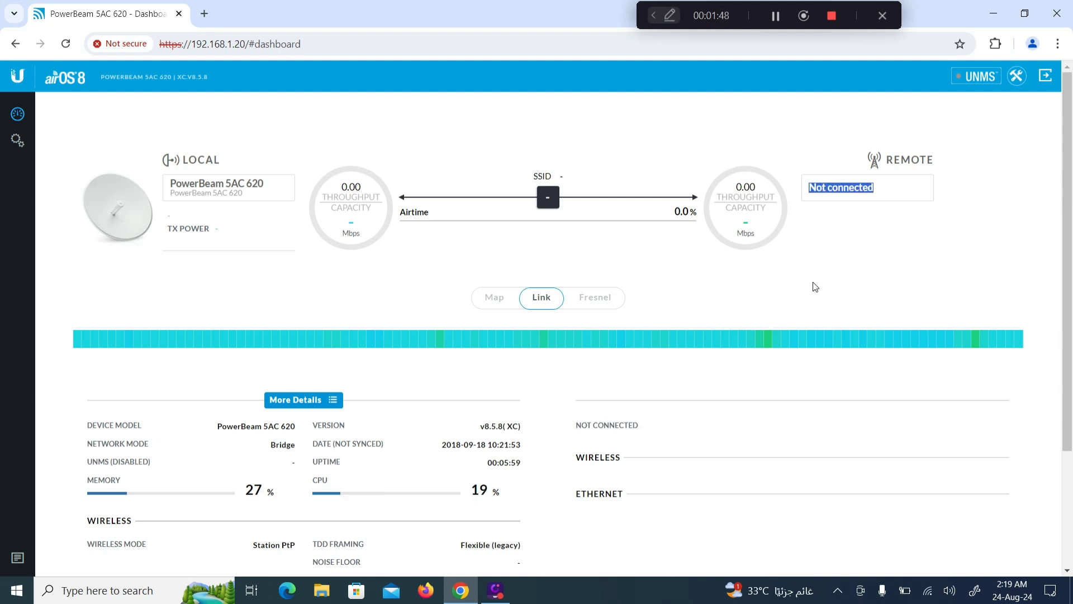
Step: Open the Wireless settings page and expand the Wireless Mode list
click(23, 144)
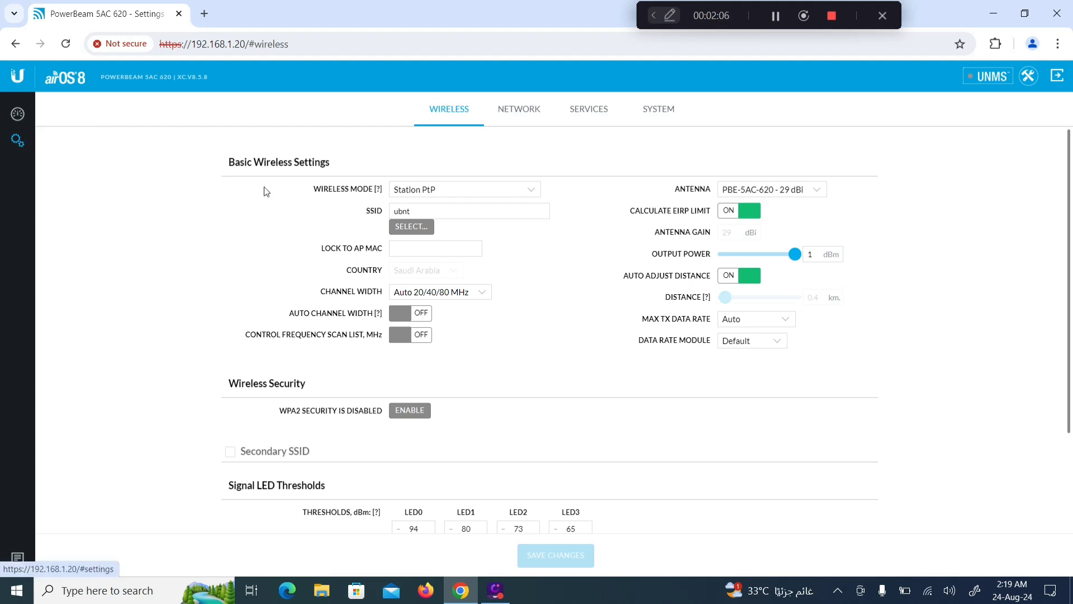
drag(225, 162, 335, 171)
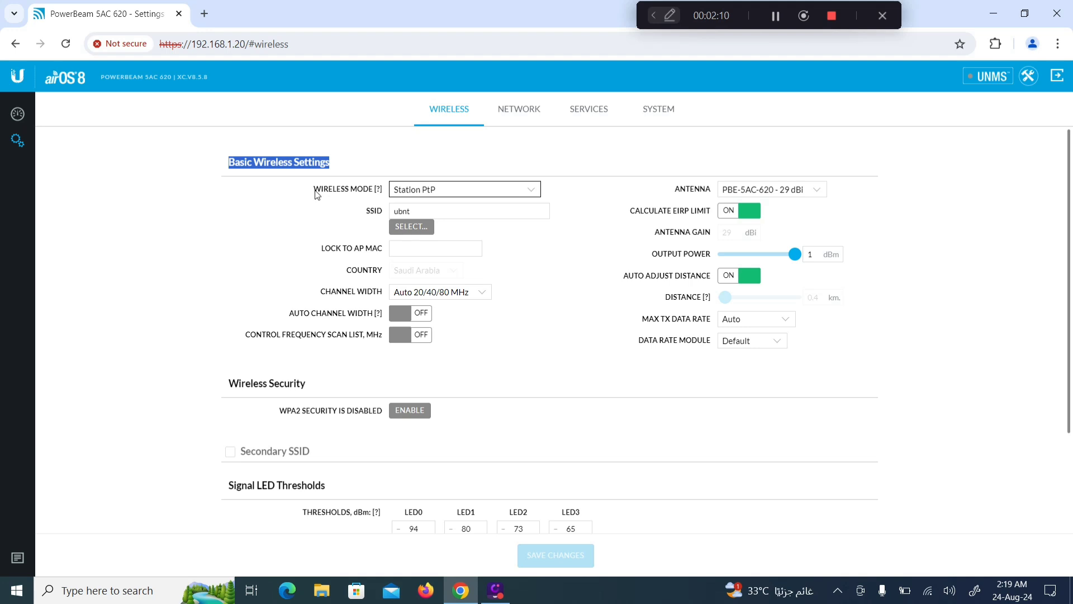
drag(317, 194, 363, 195)
click(365, 196)
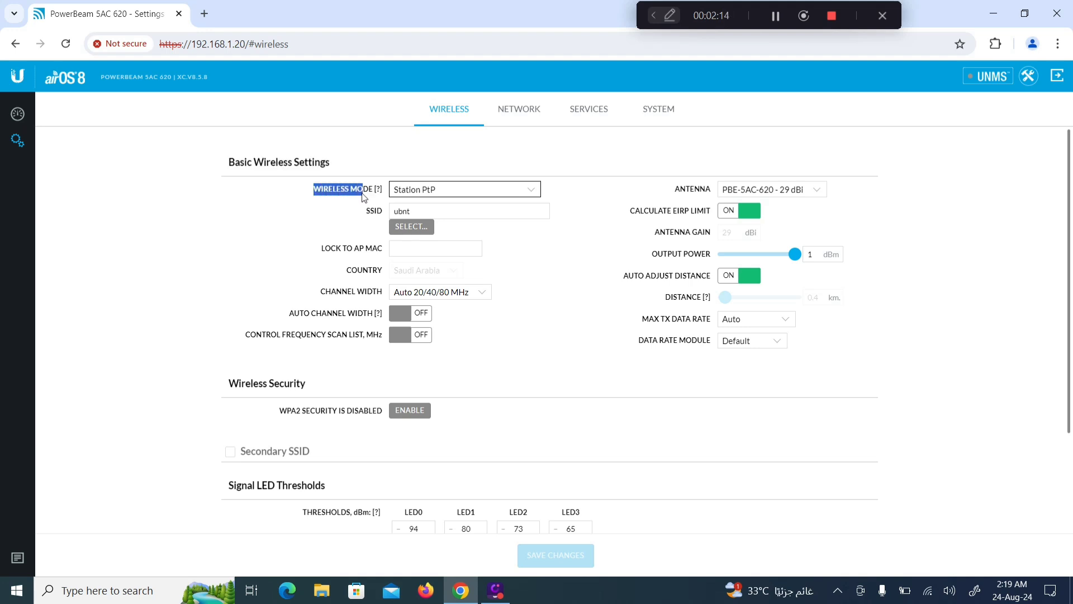
click(479, 194)
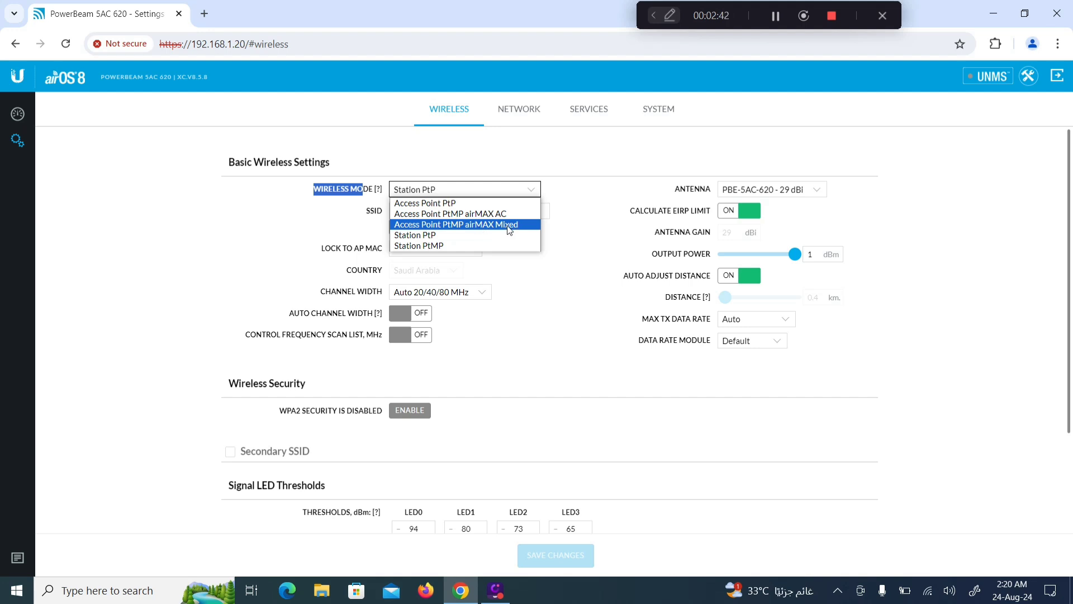
Step: Switch to Access Point PtMP airMAX Mixed mode and rename the SSID to 'AP UBNT TEST'
click(510, 224)
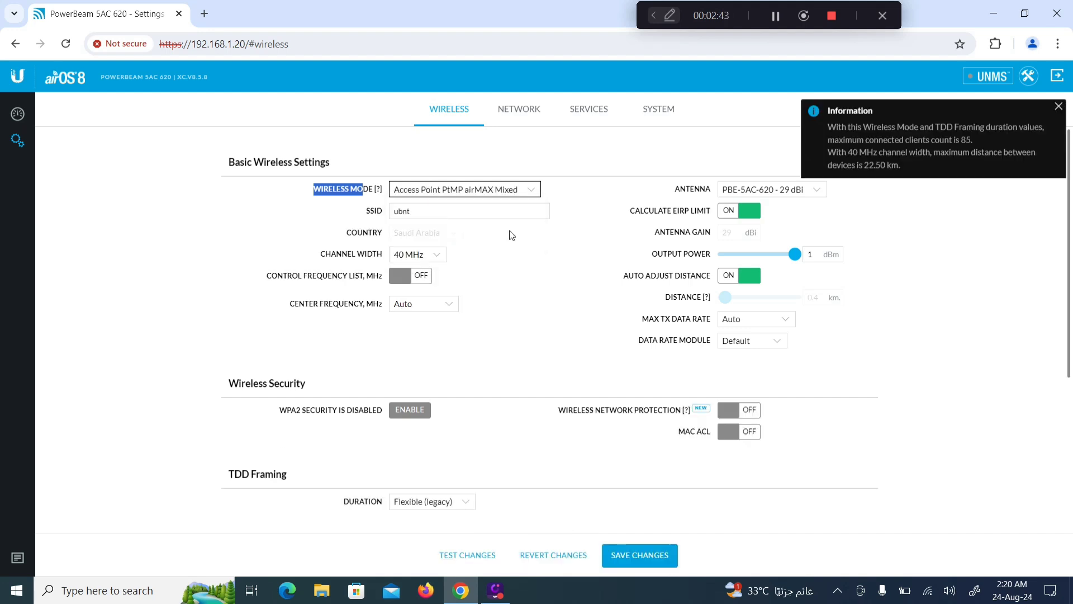
click(1058, 107)
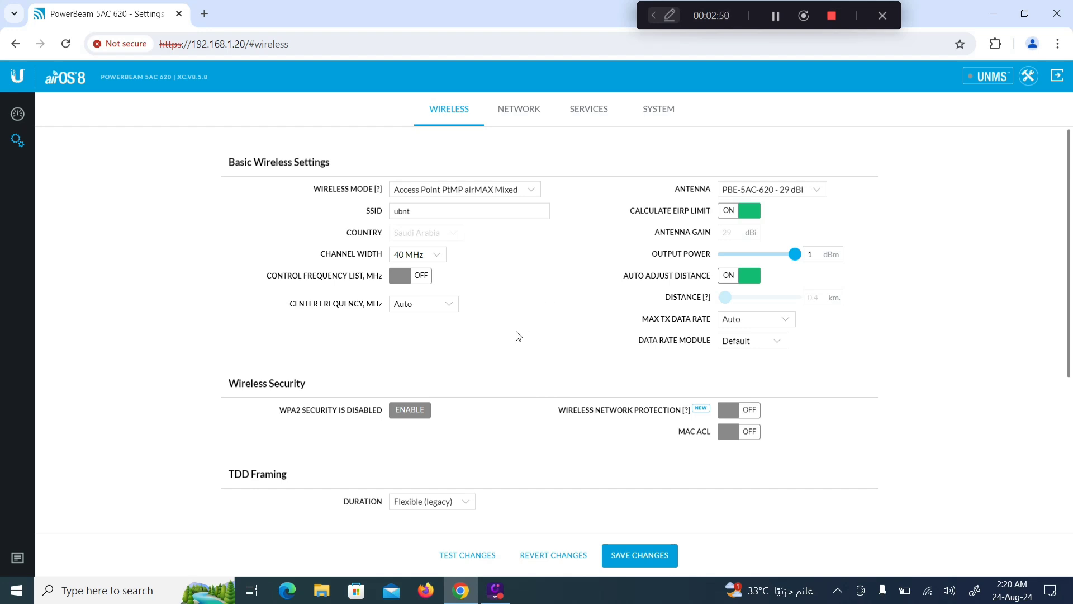
click(435, 216)
double_click(404, 212)
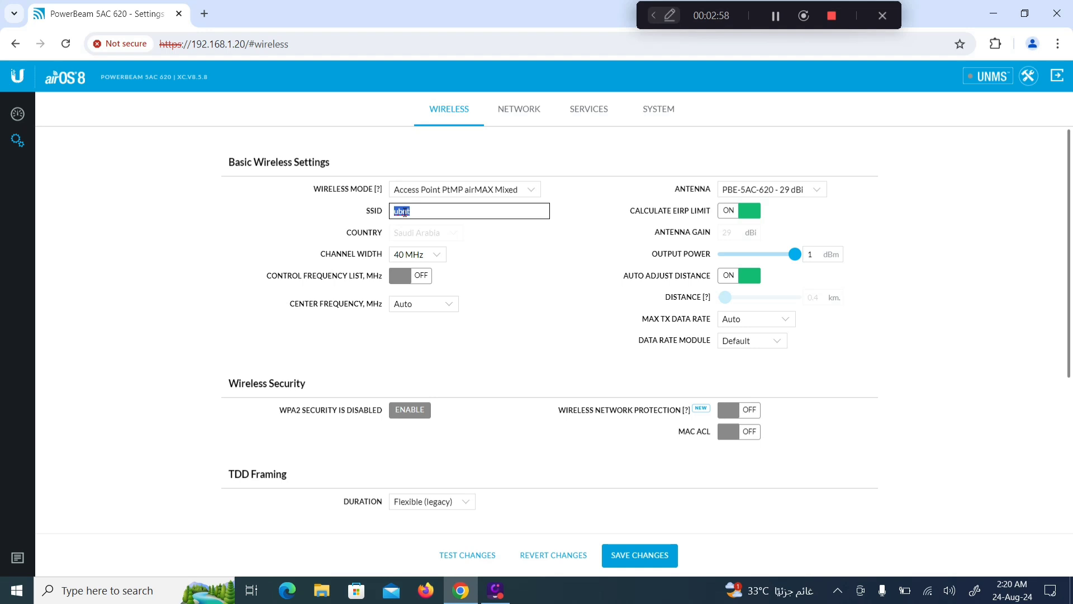
text(AP)
text(UBNT)
text( AP)
key(BackSpace)
key(BackSpace)
text(Tes)
text(EST)
click(404, 213)
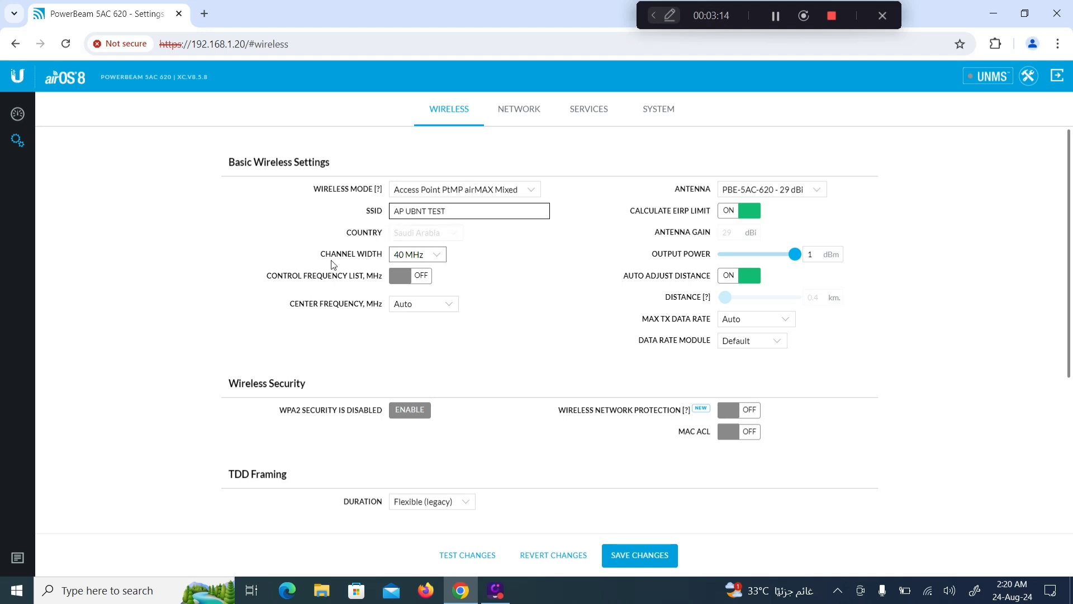
Step: Keep the 40 MHz channel width and the PBE-5AC-620 29 dBi antenna
drag(325, 256, 378, 265)
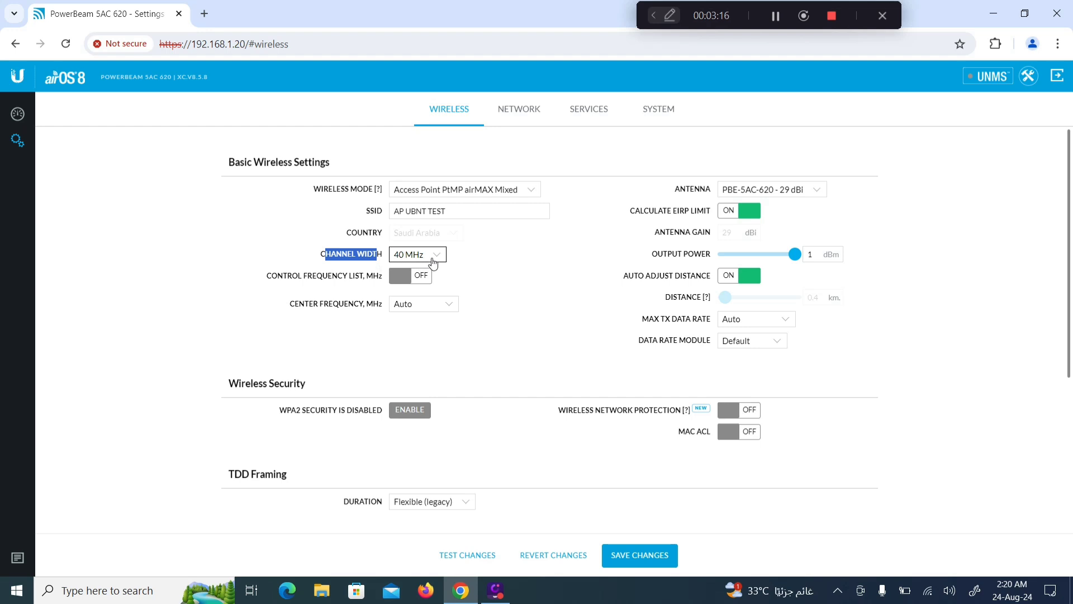
click(435, 259)
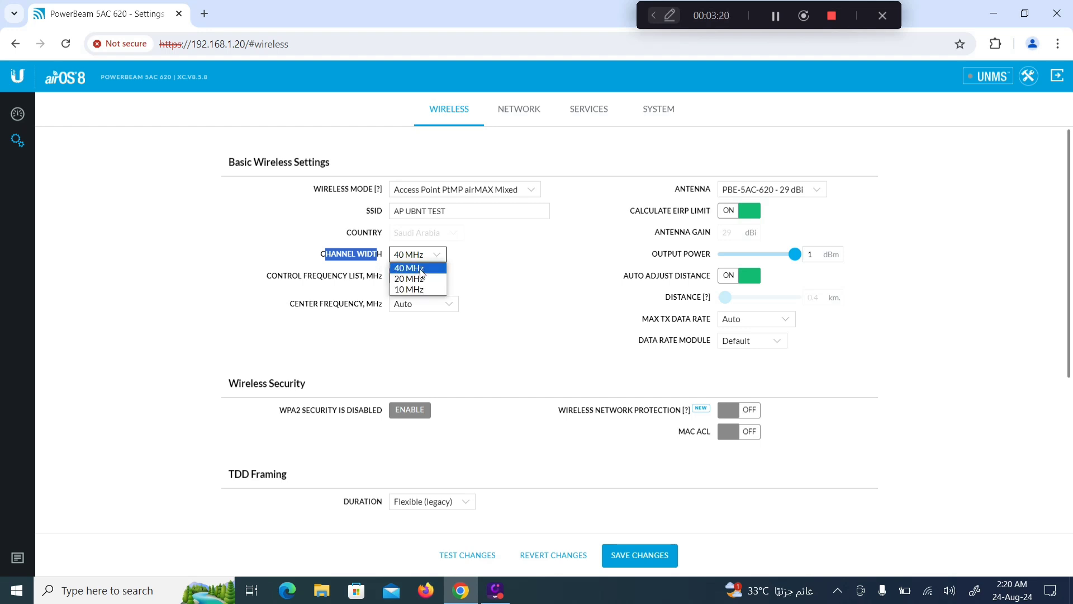
click(422, 268)
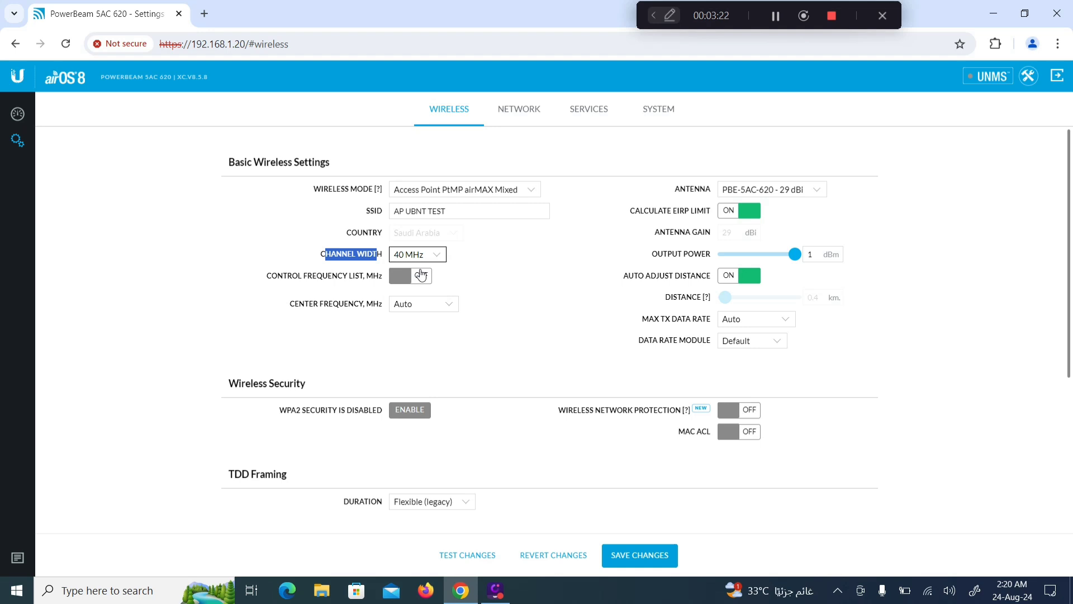
click(480, 269)
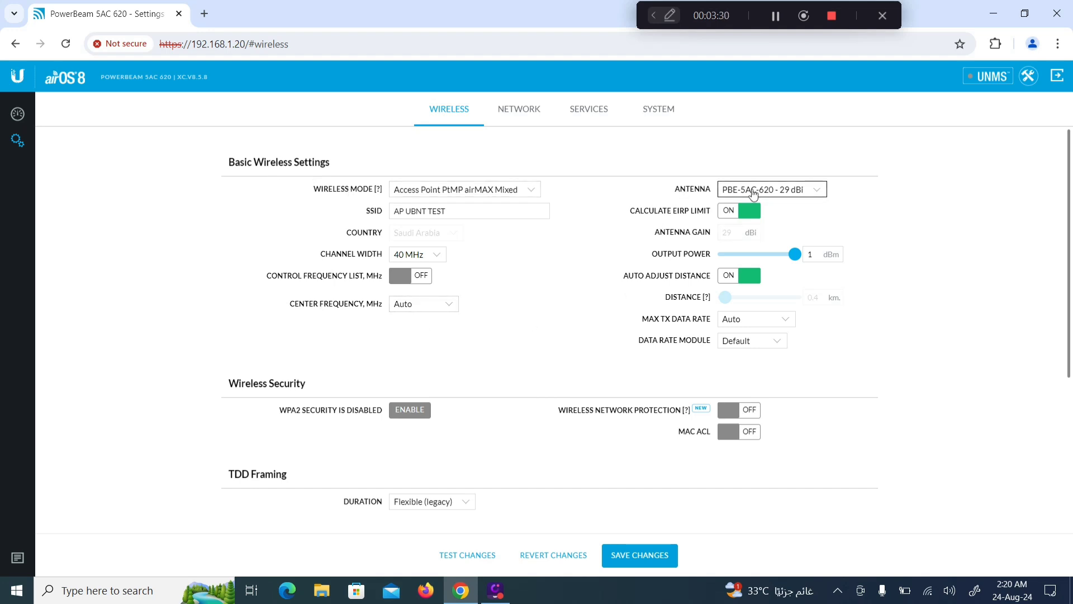
click(820, 194)
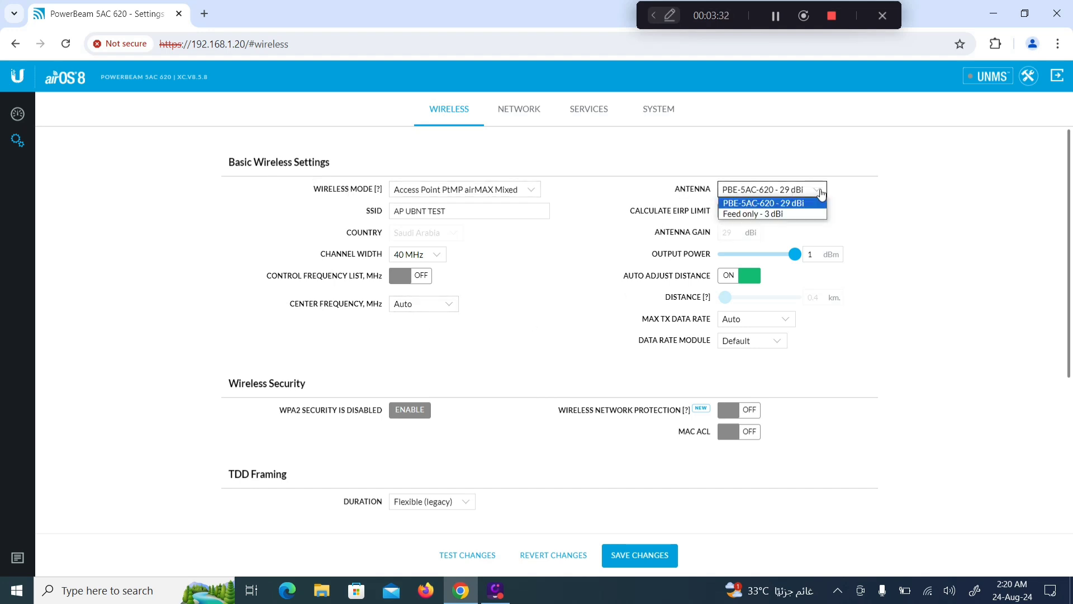
click(771, 204)
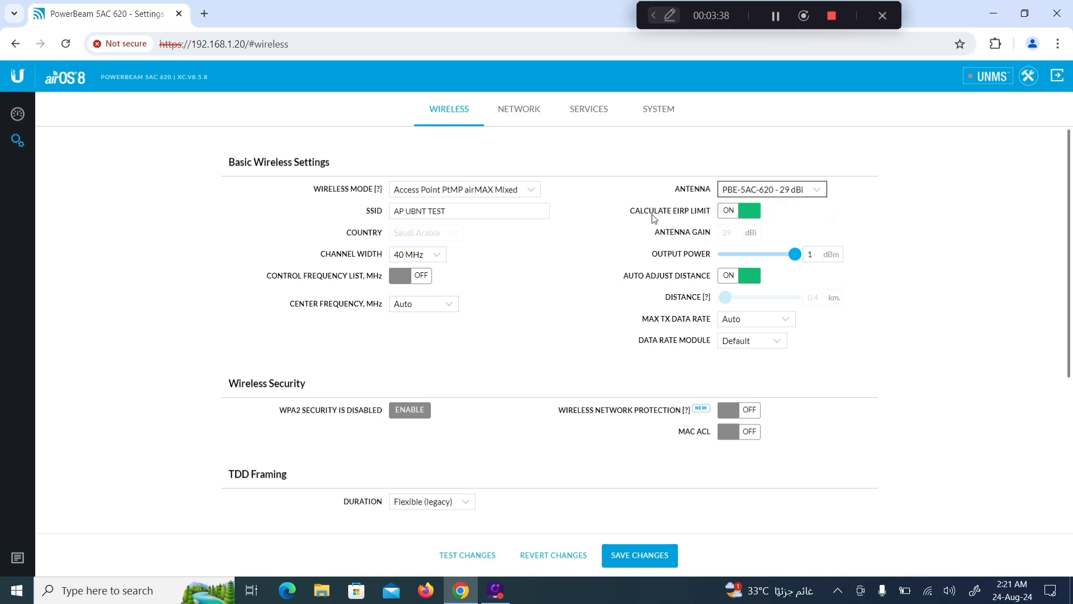
Step: Turn off EIRP limit and auto distance, setting output power 24 dBm and distance 22.5 km
click(730, 215)
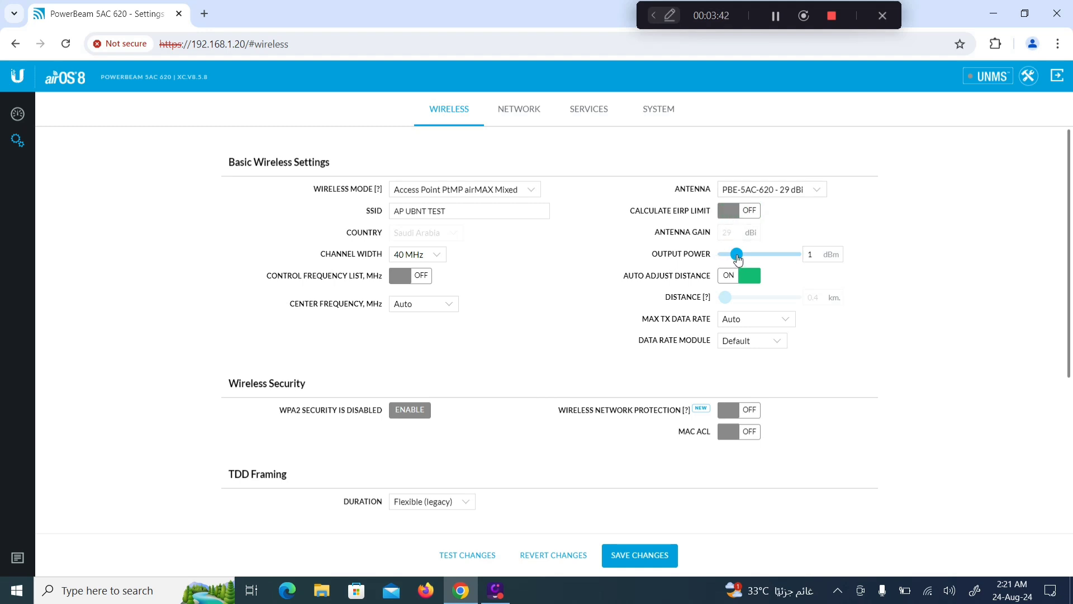
drag(737, 256, 808, 263)
click(728, 280)
drag(725, 303, 799, 307)
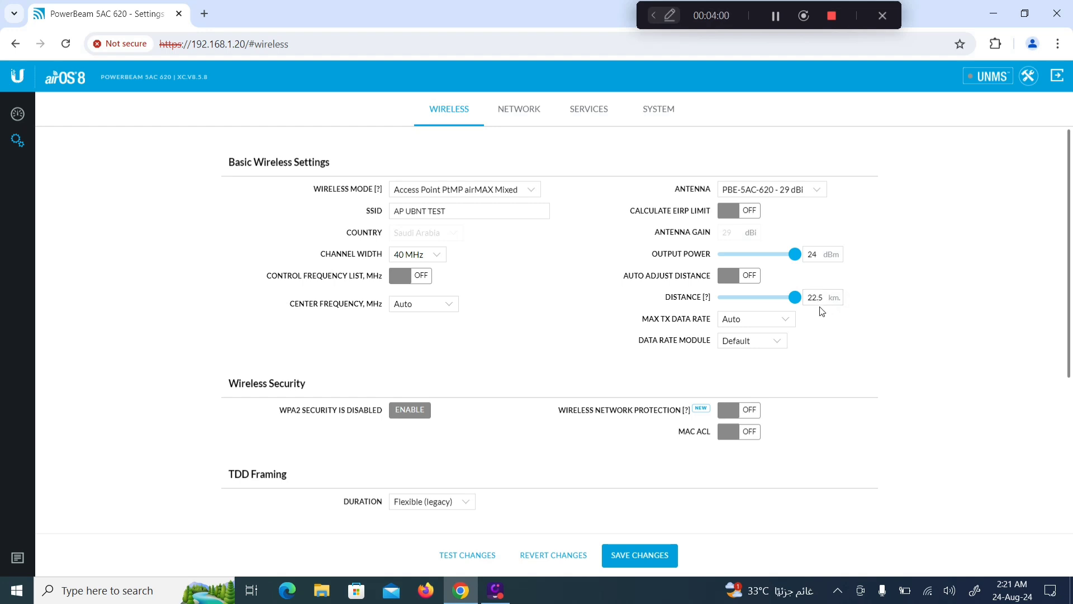
click(822, 303)
Step: Enable WPA2 Personal security with a preshared key and show the key
drag(228, 383, 305, 390)
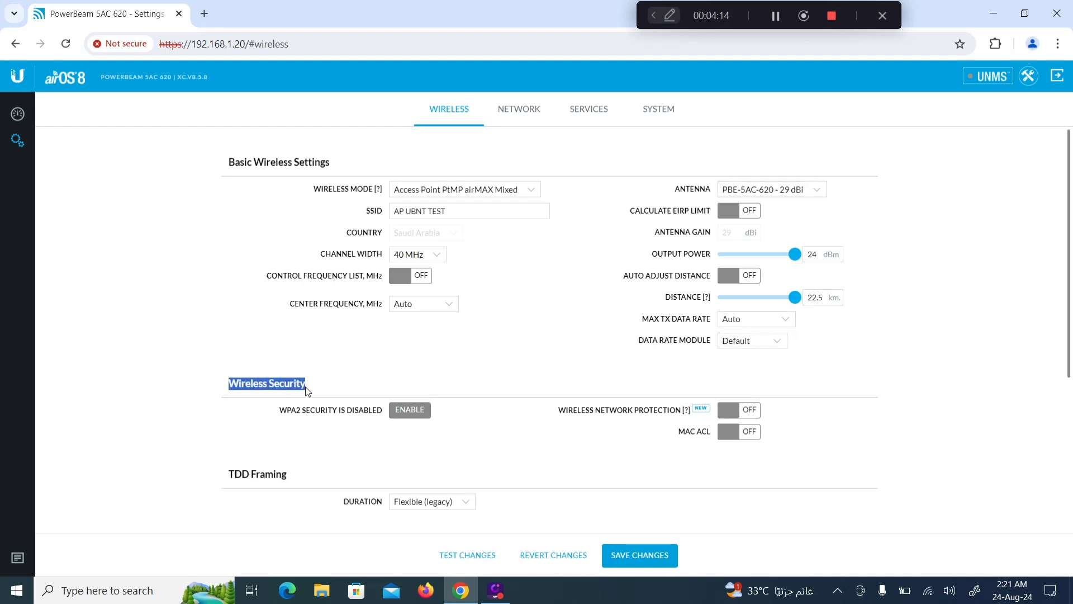
click(409, 415)
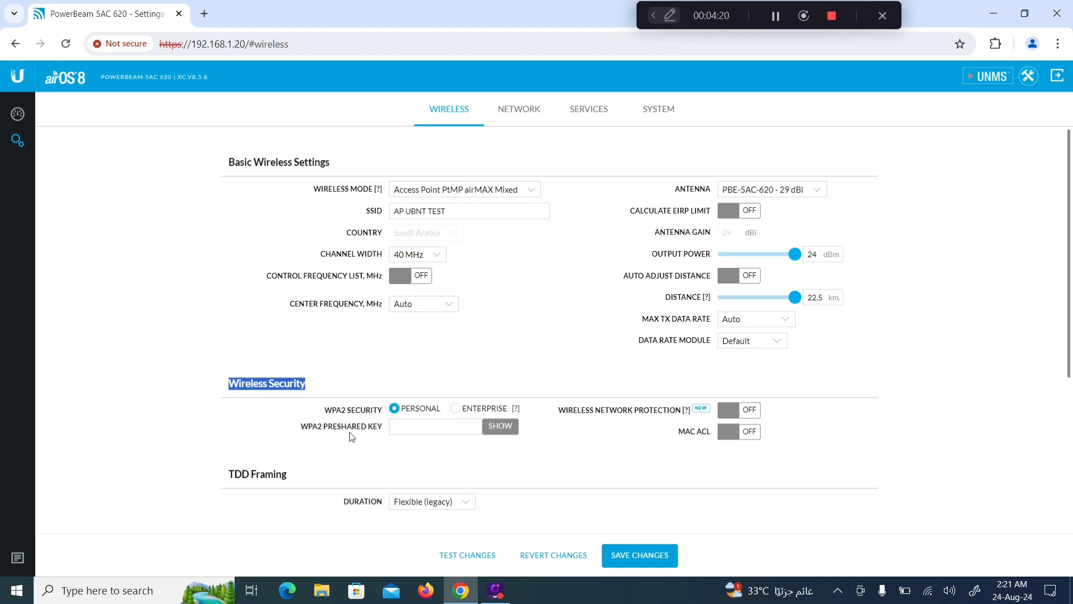
click(430, 428)
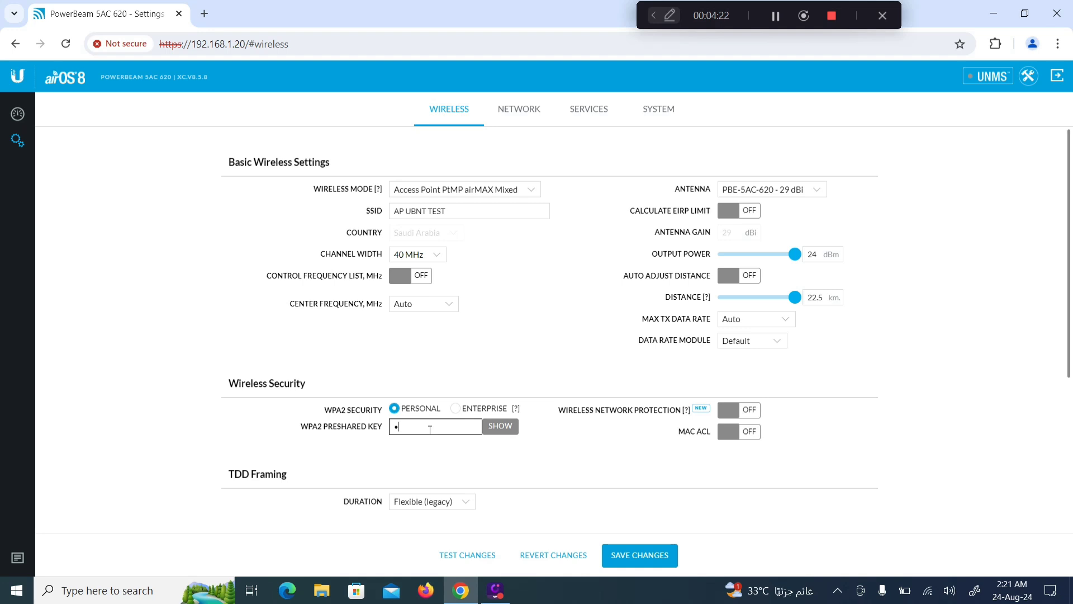
text(•••••••••)
click(507, 428)
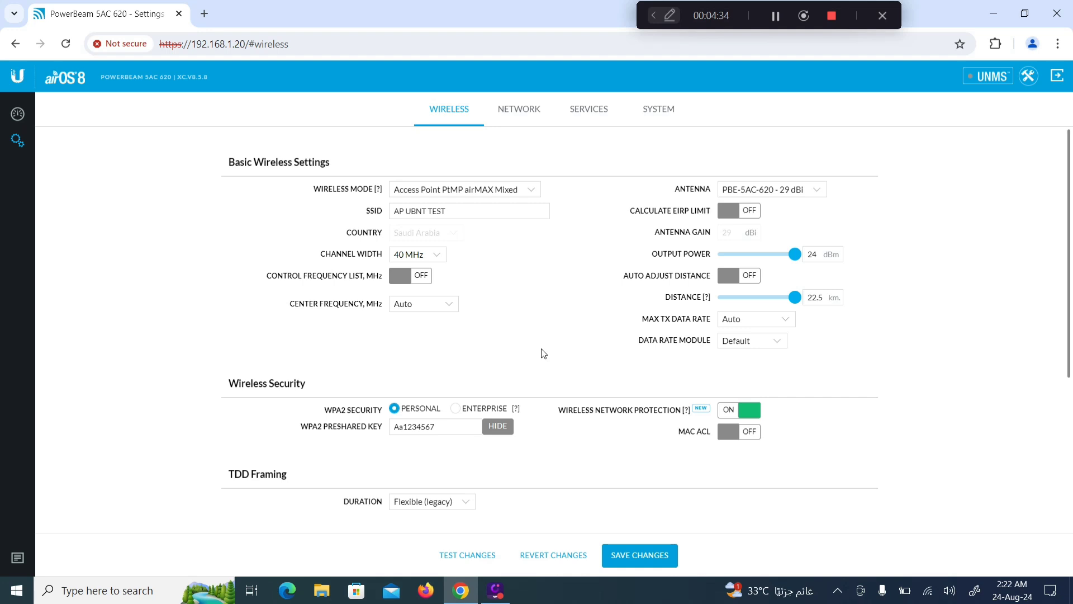
drag(332, 428, 370, 429)
click(379, 429)
Step: Review the SSID and wireless mode settings, then go to the Network settings page
click(376, 215)
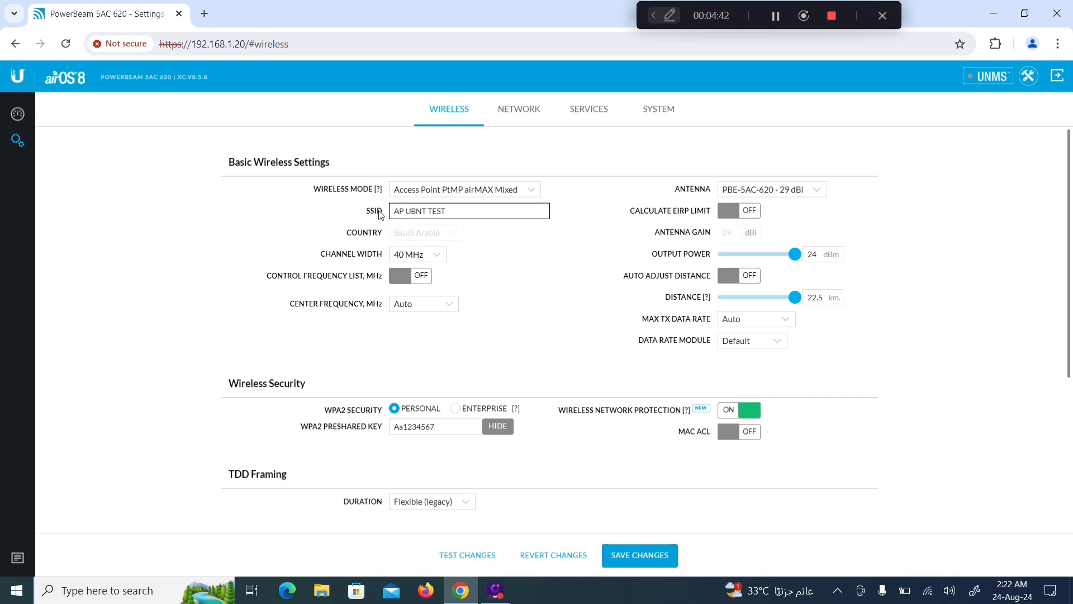
click(546, 134)
click(338, 188)
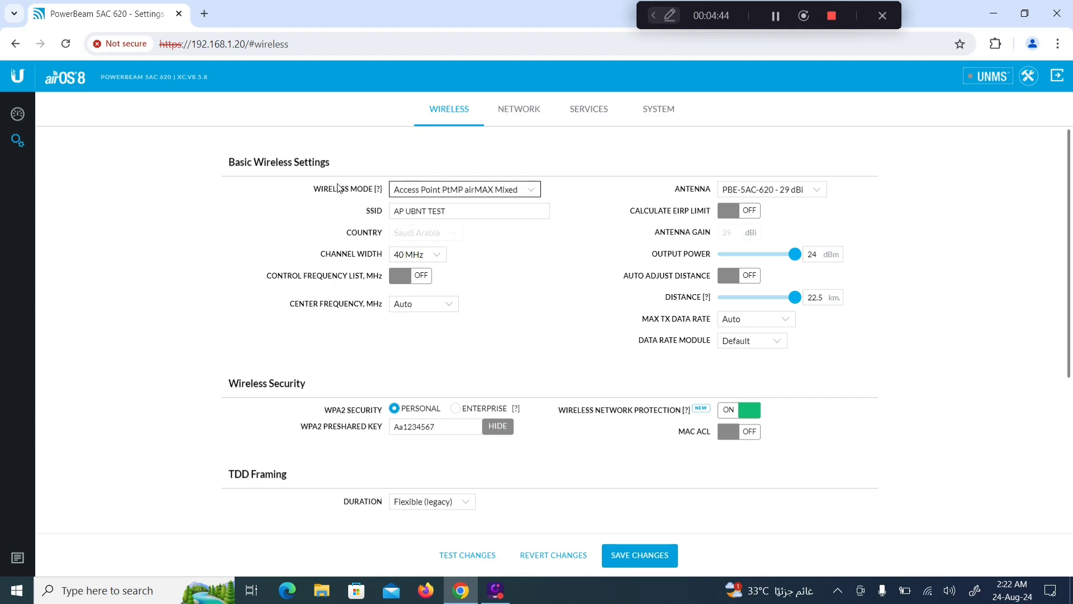
click(517, 121)
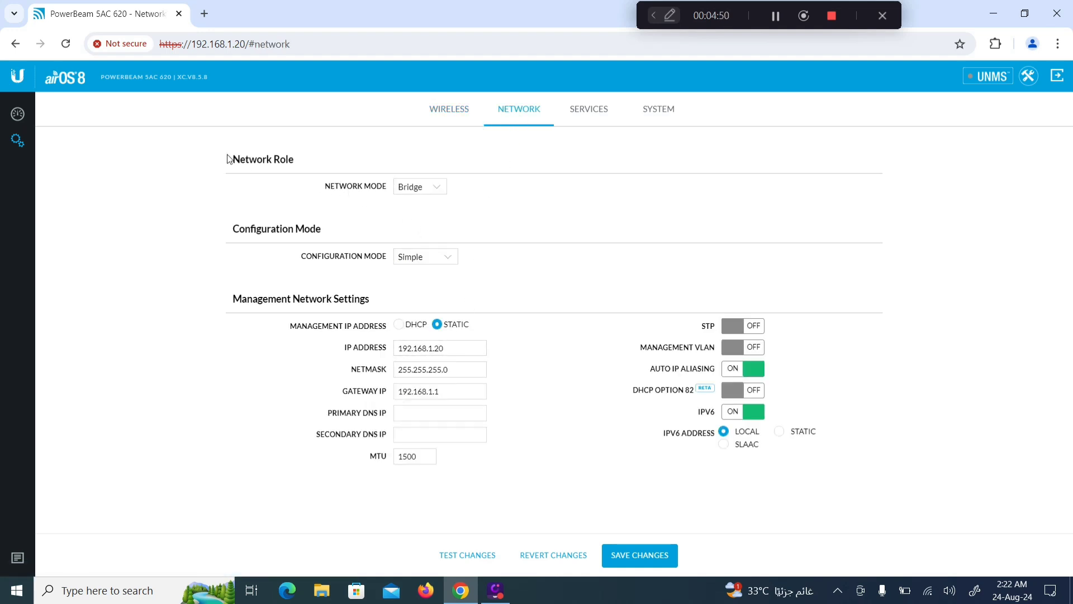
Step: Keep network mode Bridge and configuration mode Simple
drag(228, 159, 377, 188)
double_click(377, 188)
click(436, 186)
click(434, 188)
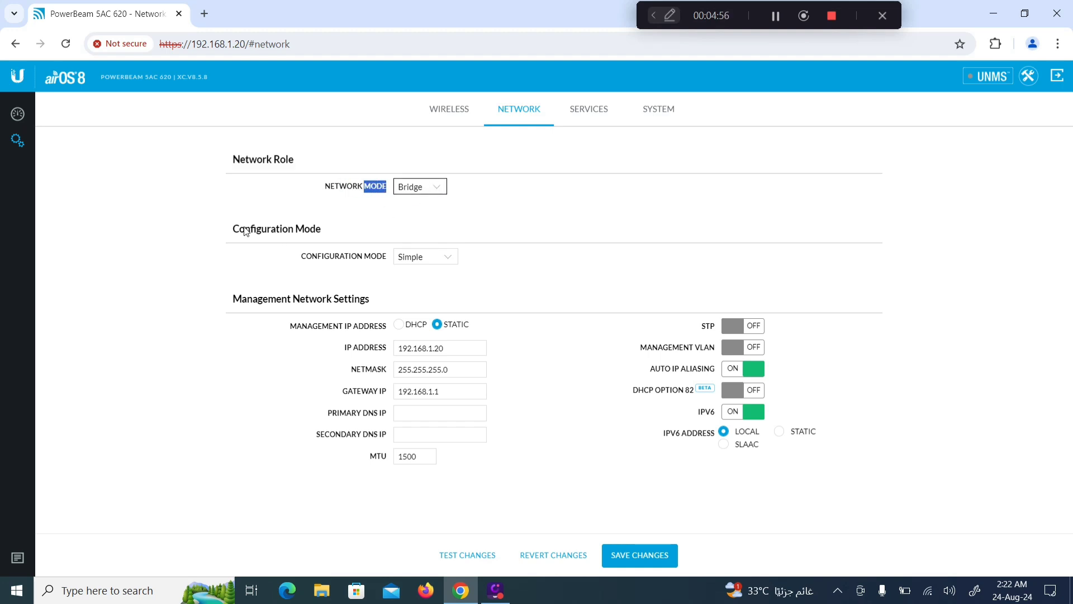
click(456, 260)
click(436, 281)
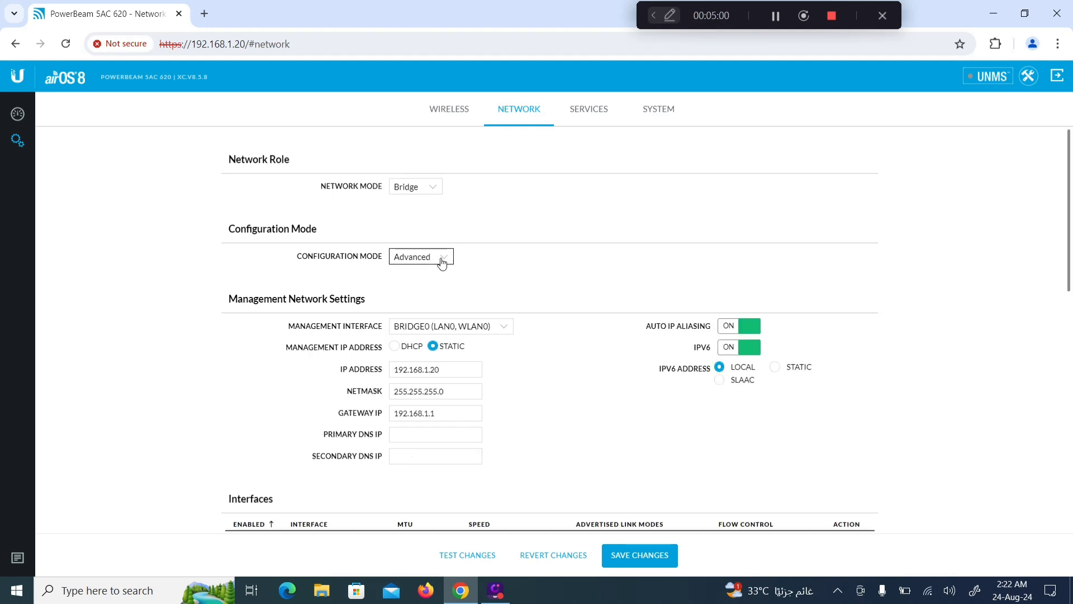
click(442, 261)
click(421, 272)
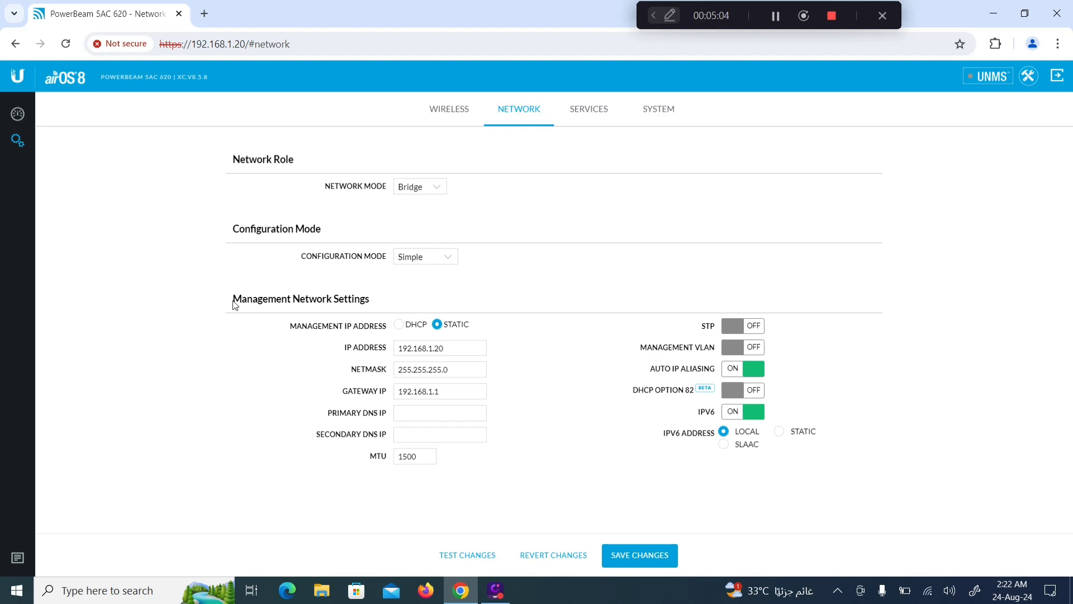
Step: Change the management IP to 192.168.1.50 and the gateway IP to 192.168.100.1
drag(241, 305, 381, 309)
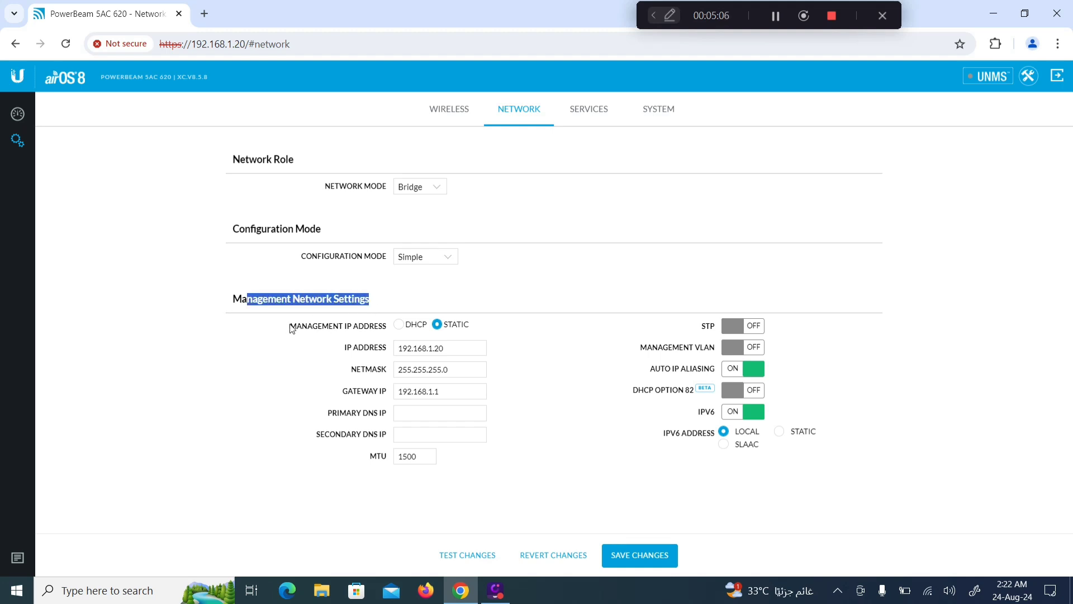
drag(322, 327, 367, 329)
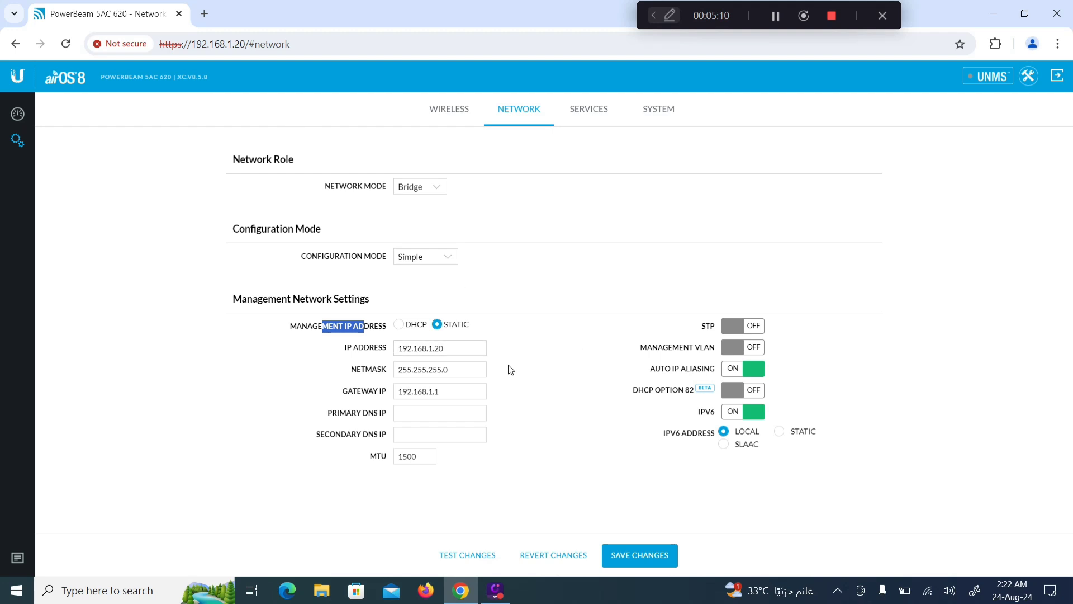
click(460, 349)
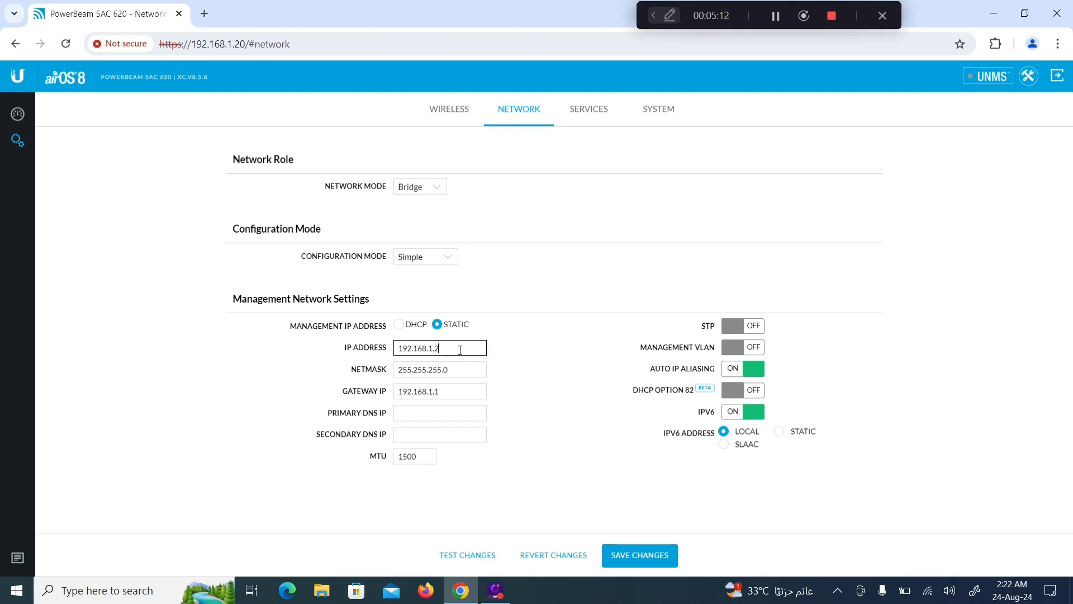
key(BackSpace)
text(50)
click(435, 393)
click(433, 391)
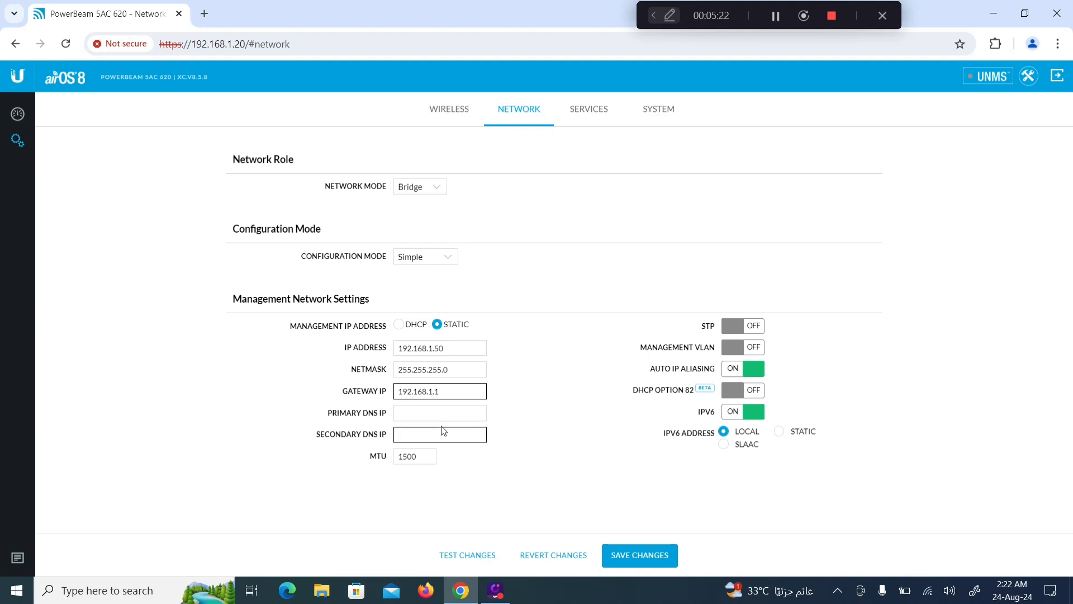
text(00)
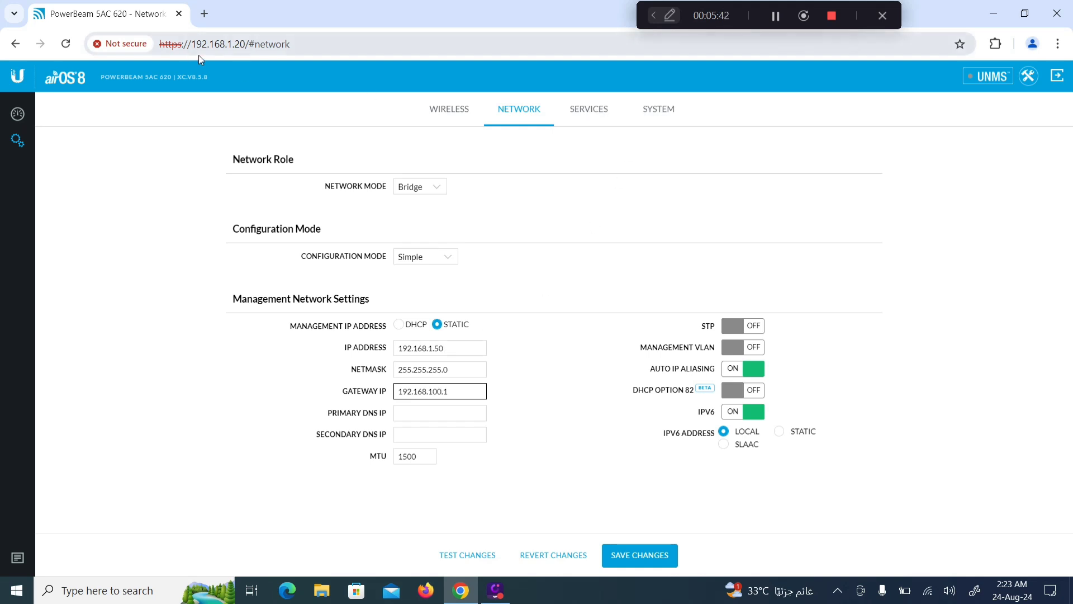
click(591, 111)
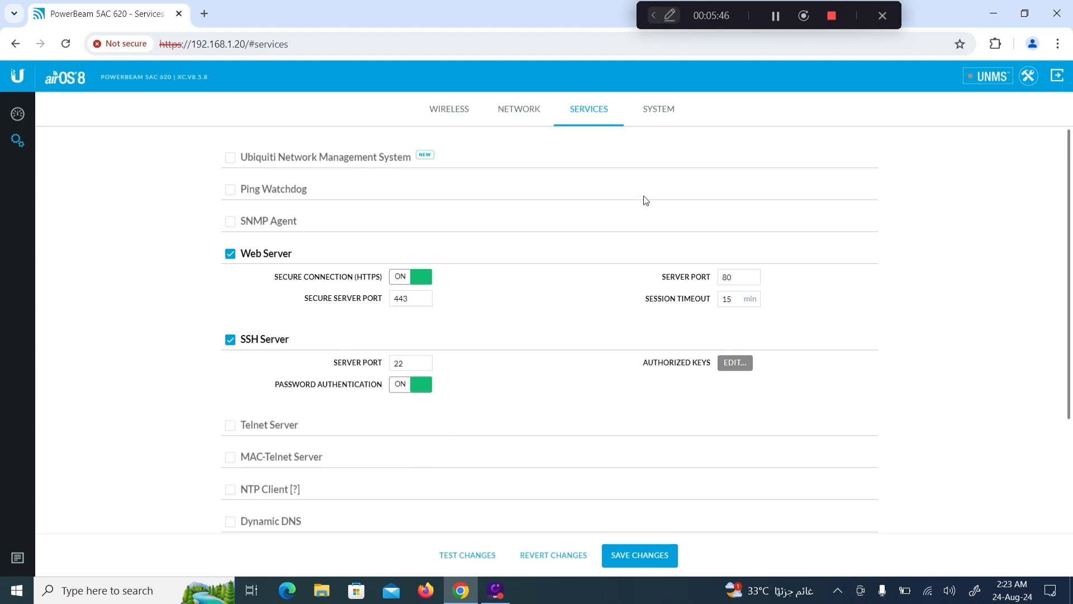
Step: Rename the device to PowerBeam 5AC 620 AP and disable update checks, leaving the time zone unchanged
click(658, 111)
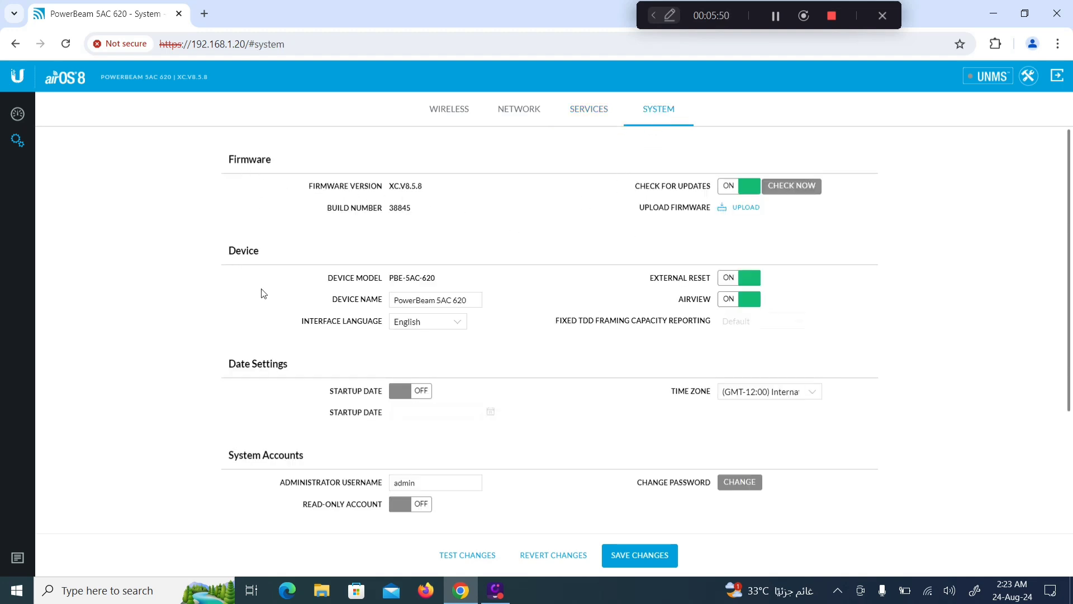
click(465, 302)
click(726, 191)
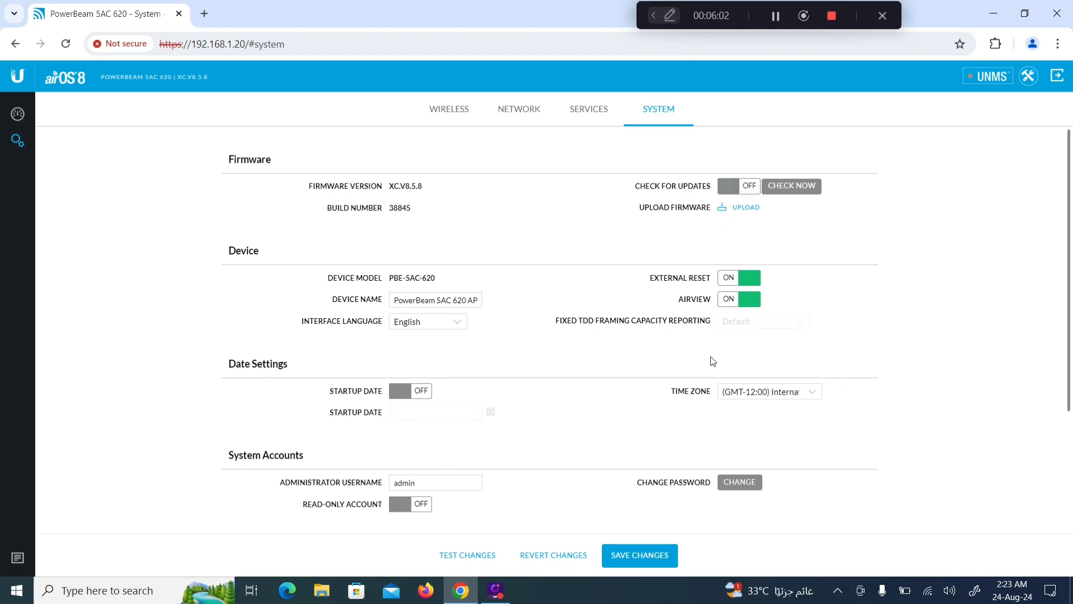
click(816, 394)
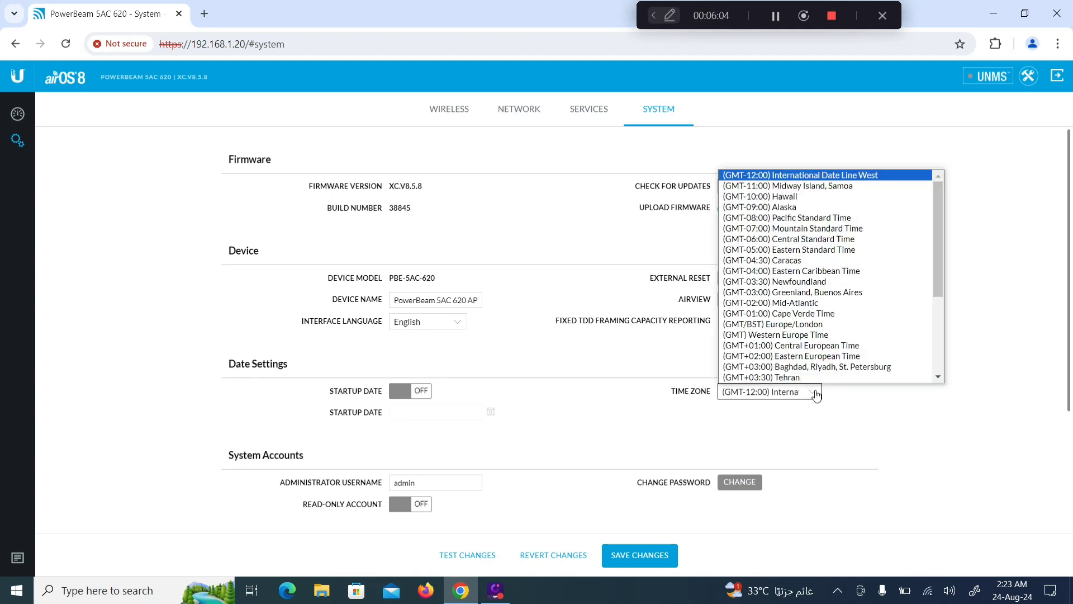
click(867, 425)
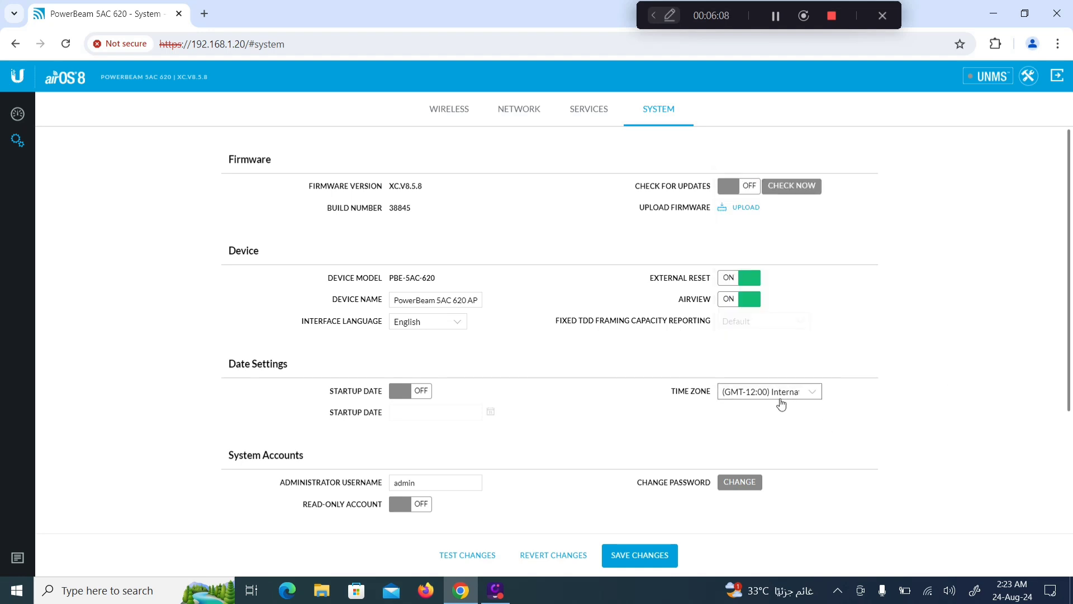
click(444, 111)
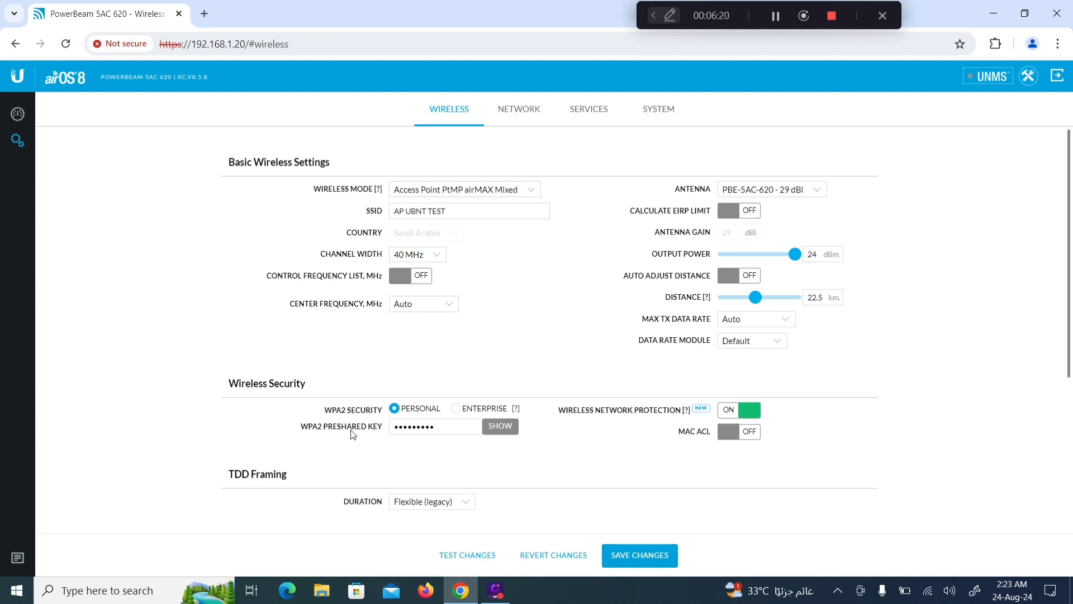
Step: Review the Wireless, Network, Services and System settings, then save and apply the PowerBeam changes
click(432, 434)
click(523, 114)
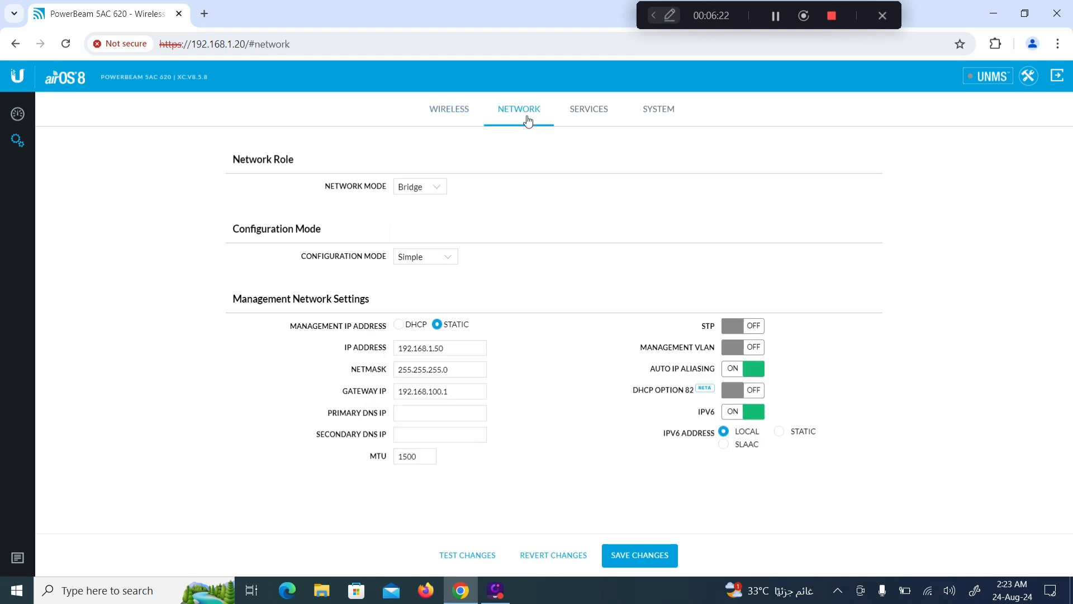
click(453, 347)
click(596, 112)
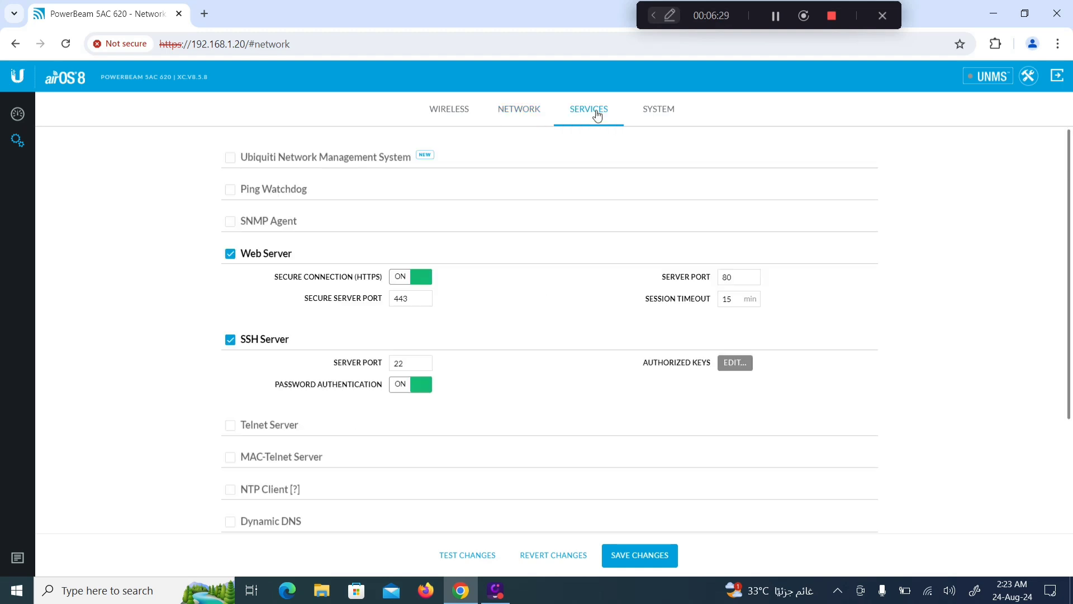
click(674, 108)
click(434, 302)
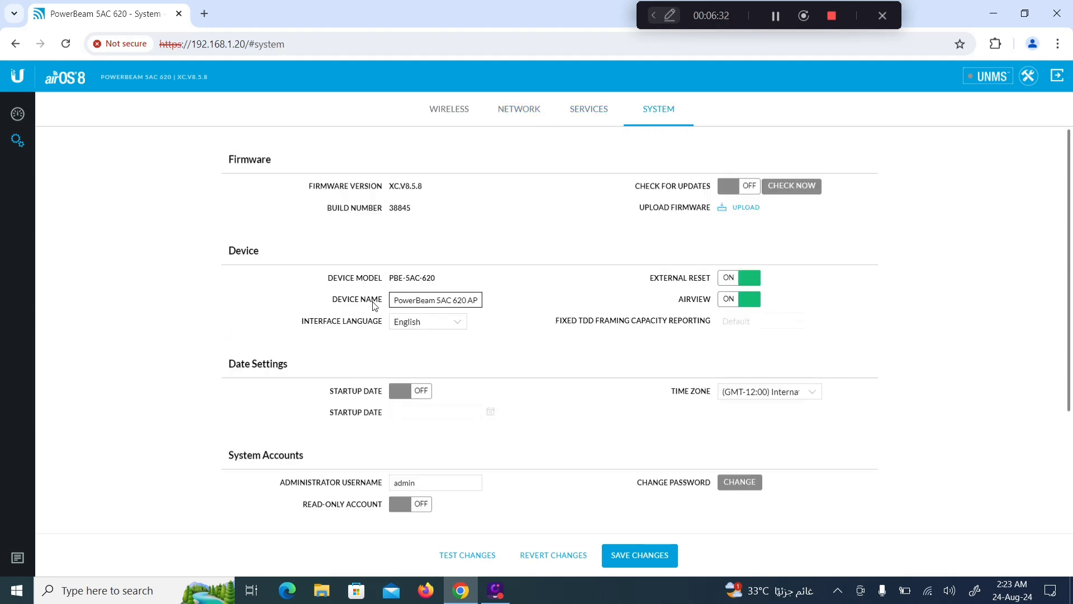
click(631, 554)
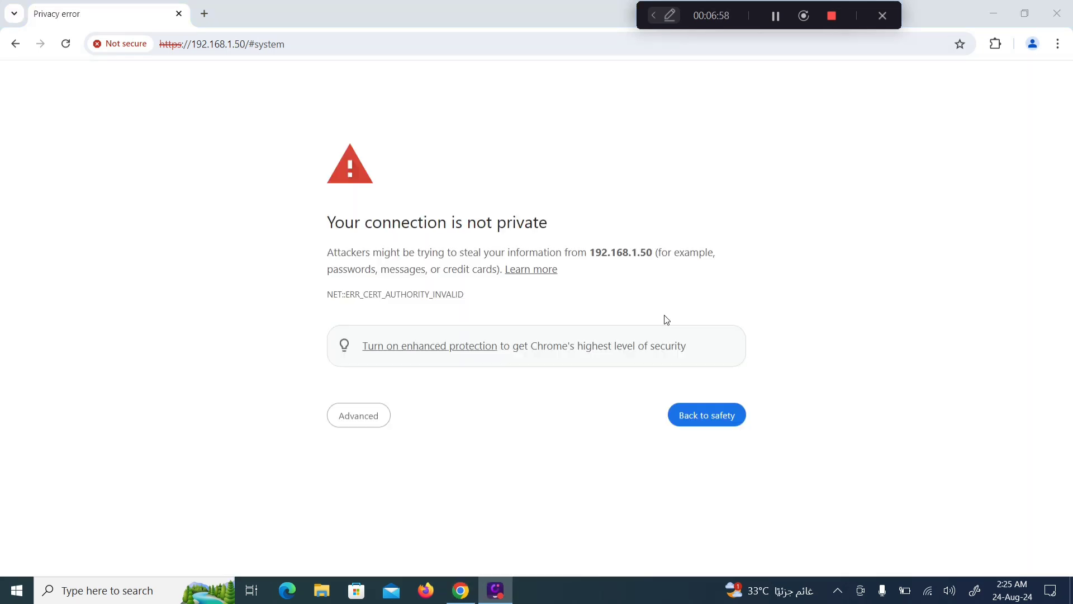
Step: Bypass the certificate warning for 192.168.1.50 and log back in as admin with the password
click(351, 419)
click(363, 524)
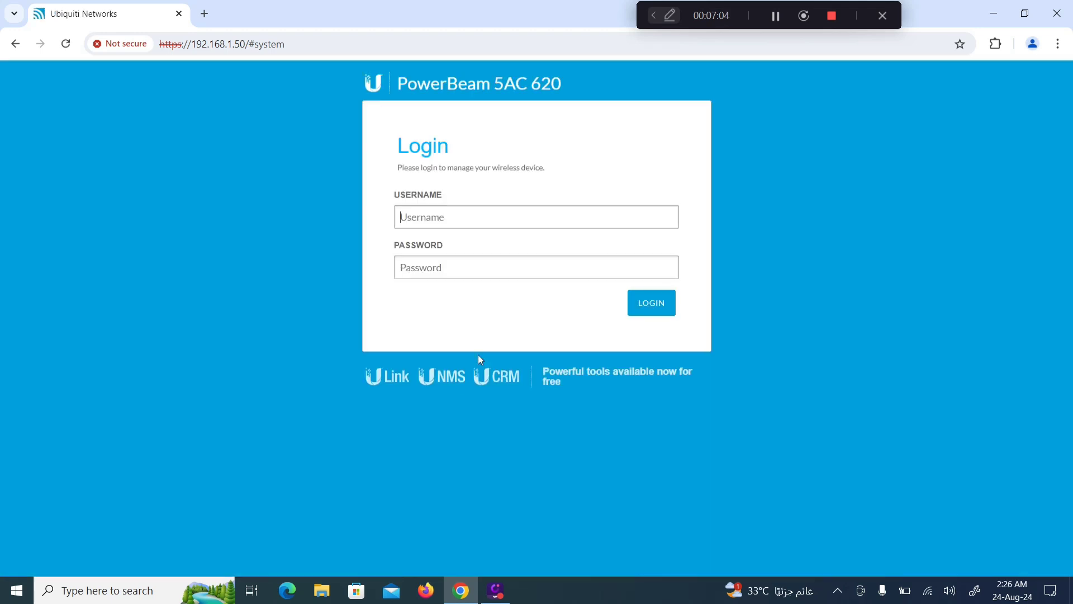
click(452, 218)
click(473, 251)
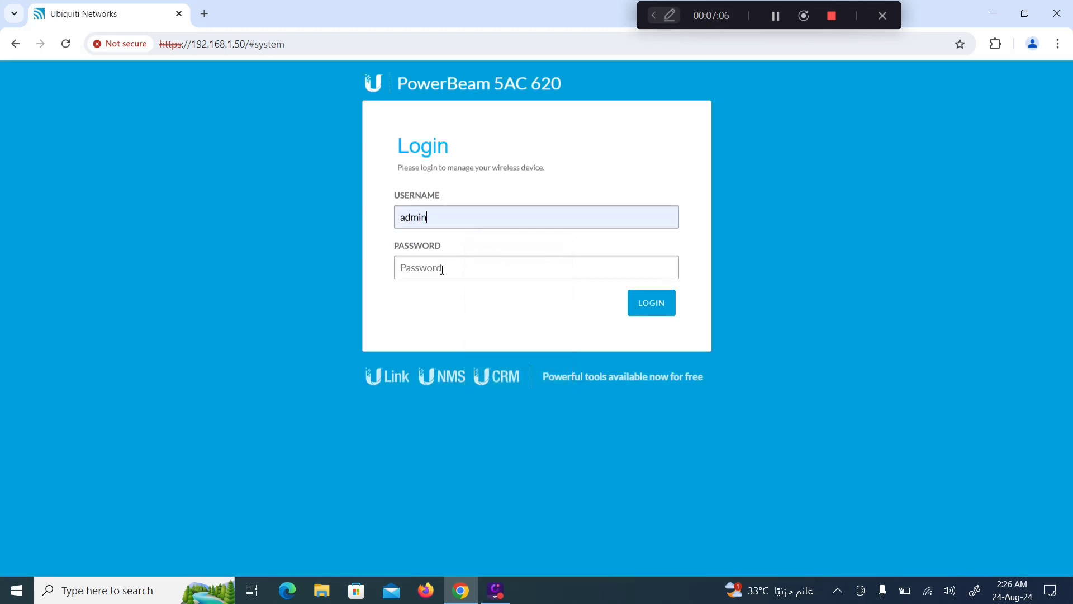
click(441, 270)
text(admin•••••••)
key(Return)
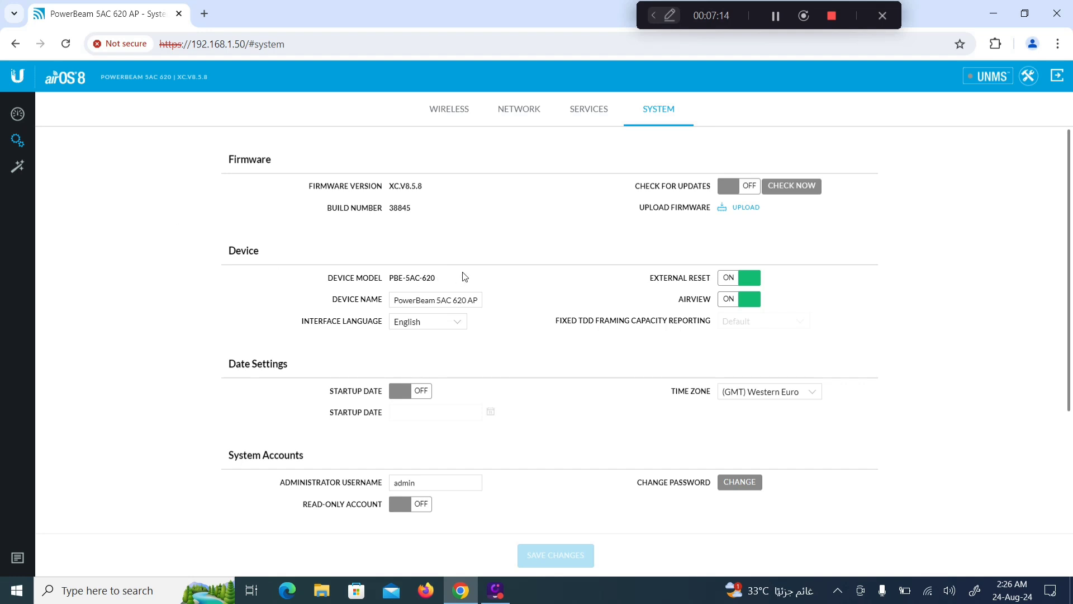
Step: Confirm on the dashboard and station list that no stations are connected, then open a new browser tab
click(452, 109)
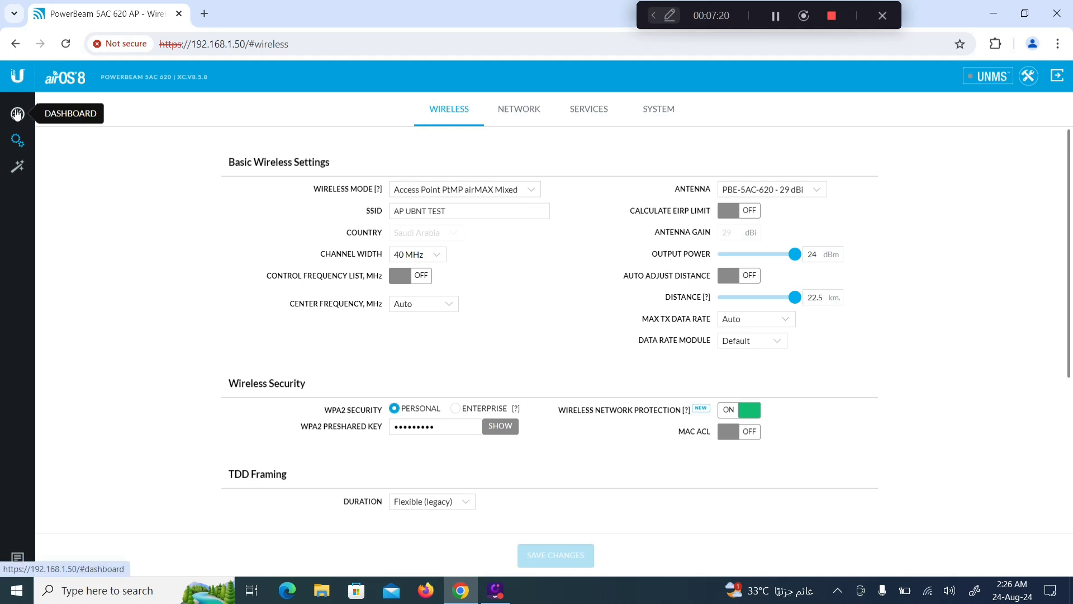
click(18, 114)
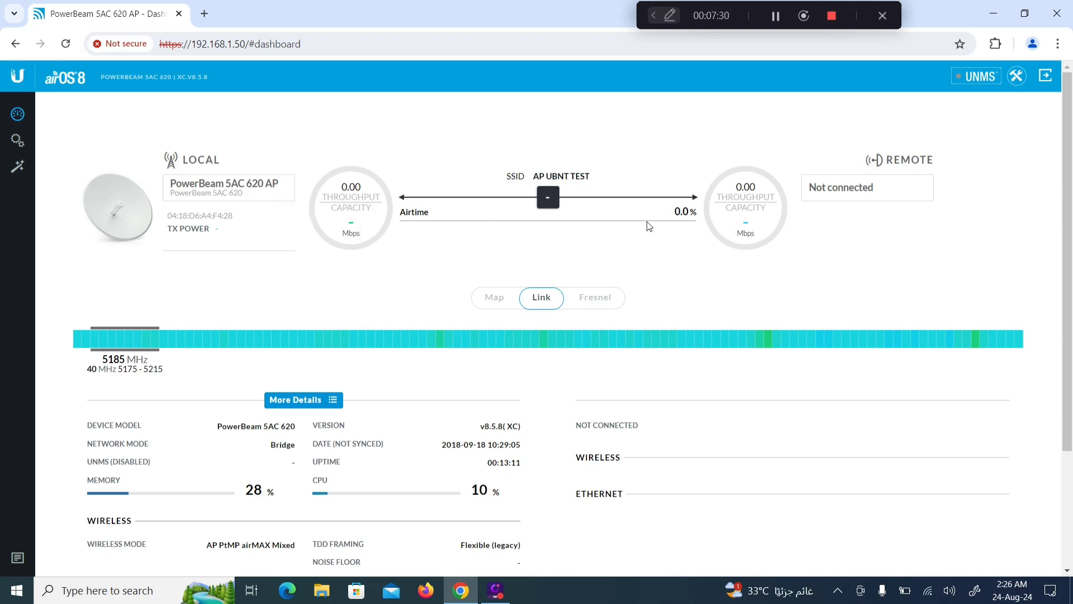
drag(649, 426, 575, 425)
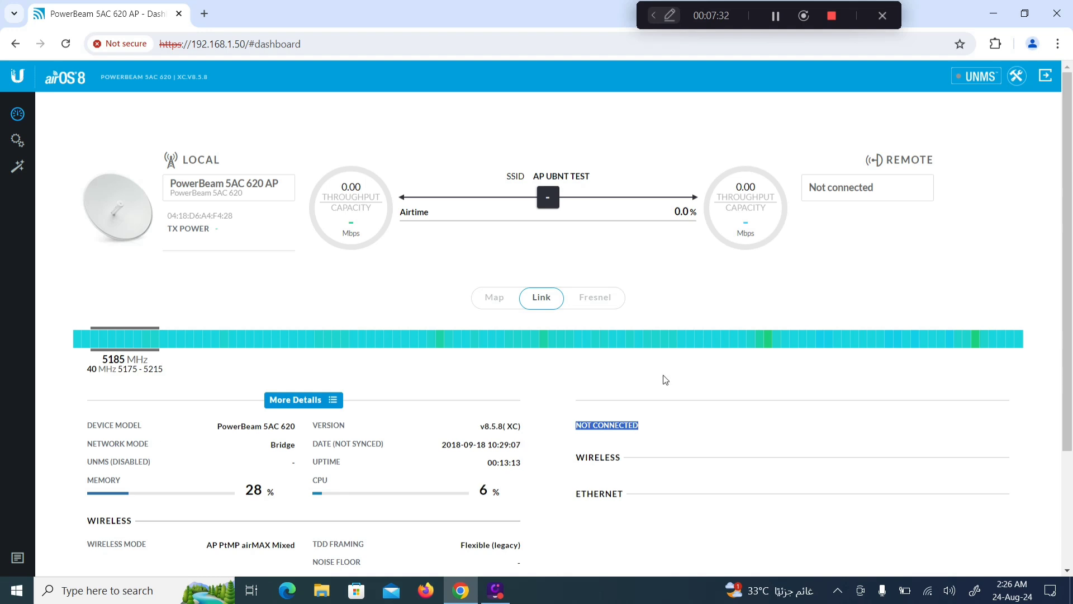
click(952, 167)
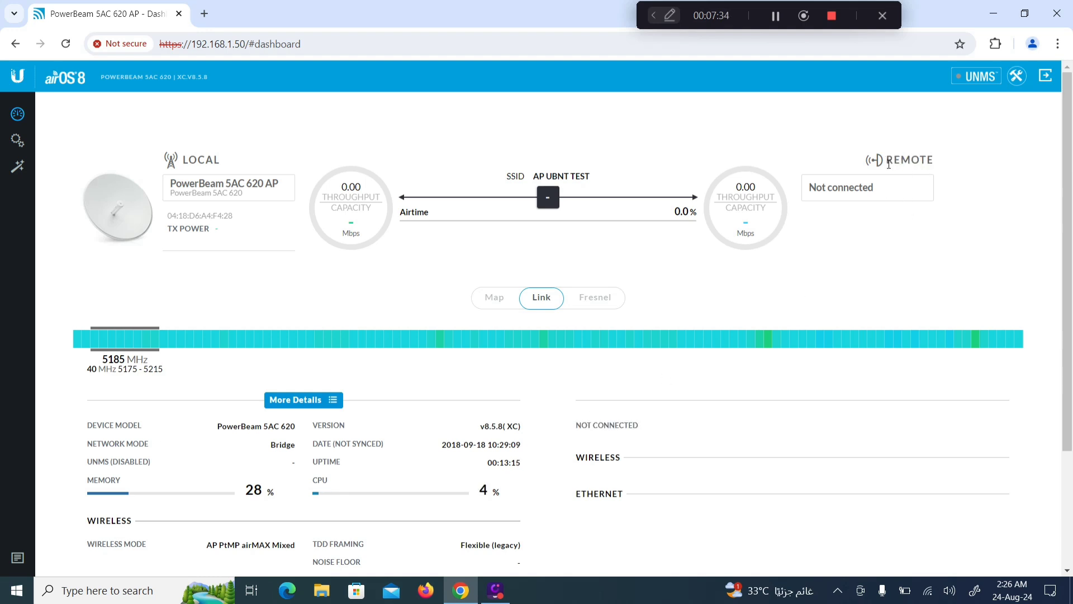
drag(887, 197, 816, 197)
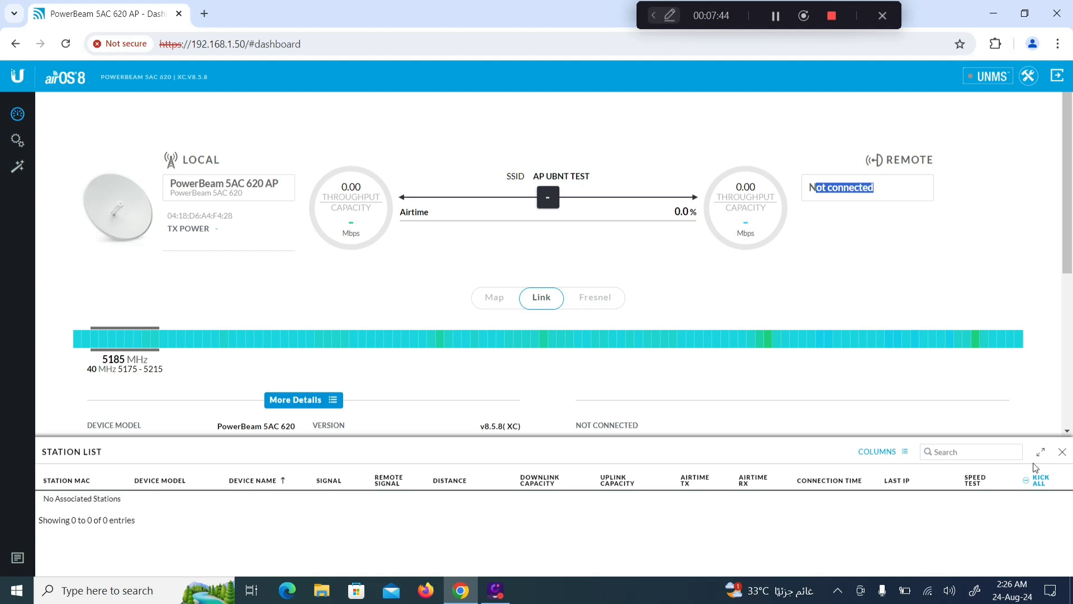
click(1062, 454)
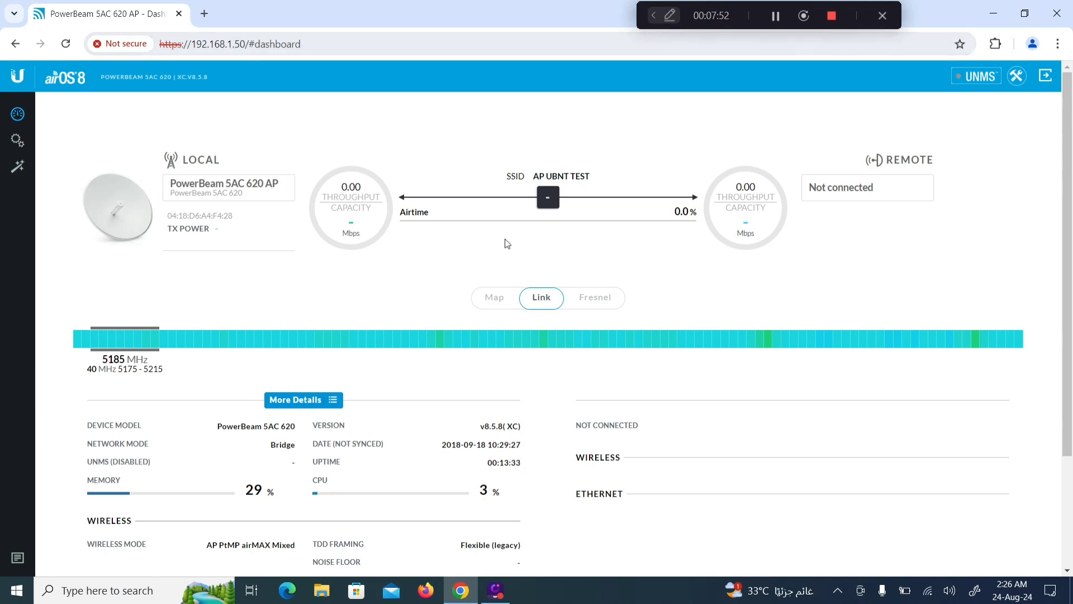
click(204, 13)
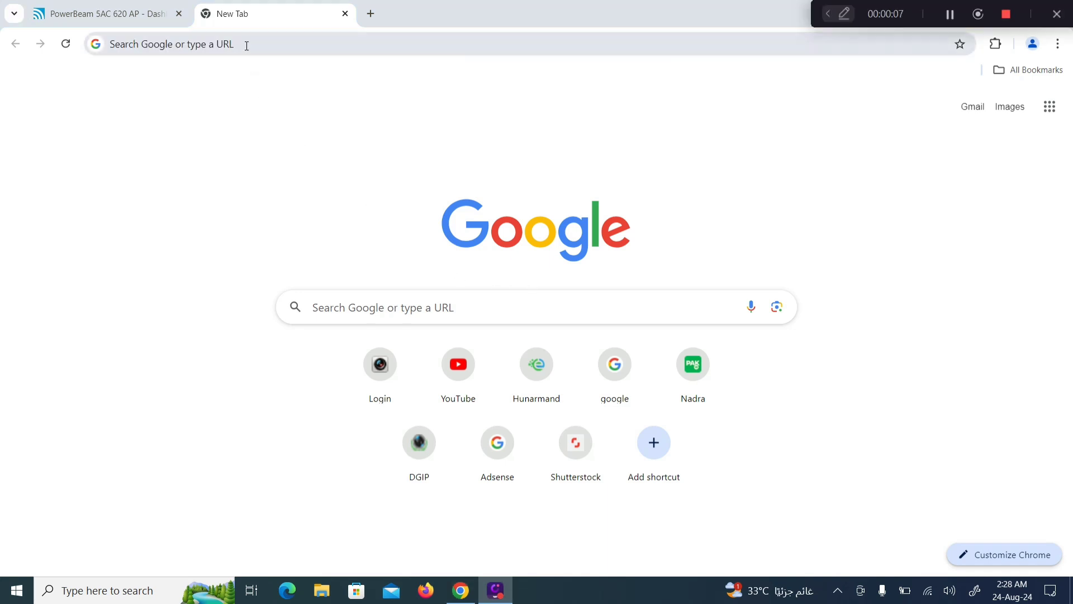
Step: Load the NanoBeam at 192.168.1.20 and proceed past its certificate warning
click(246, 45)
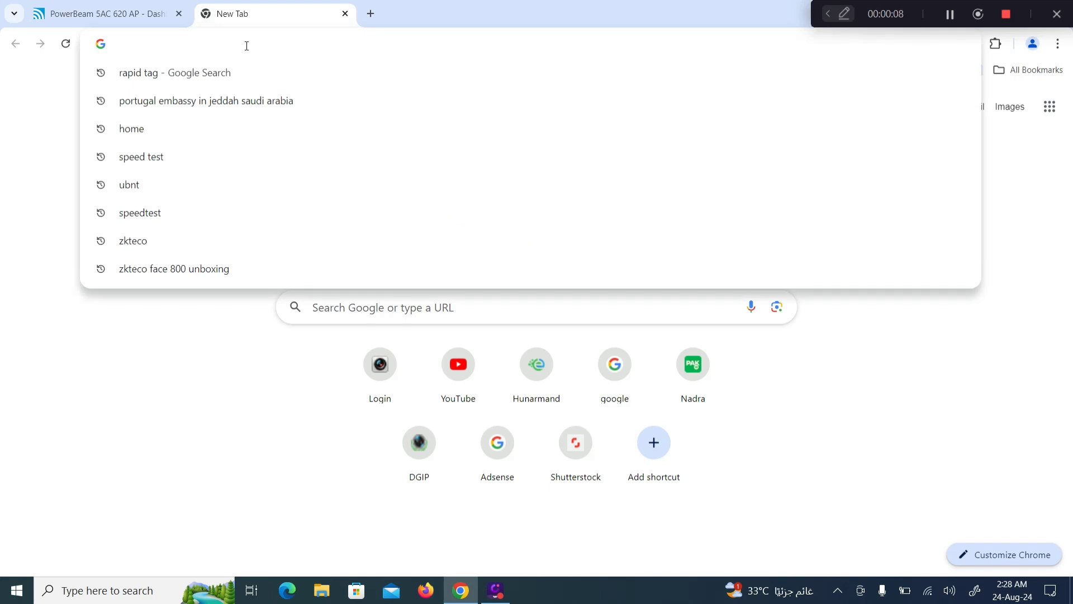
text(192)
key(Return)
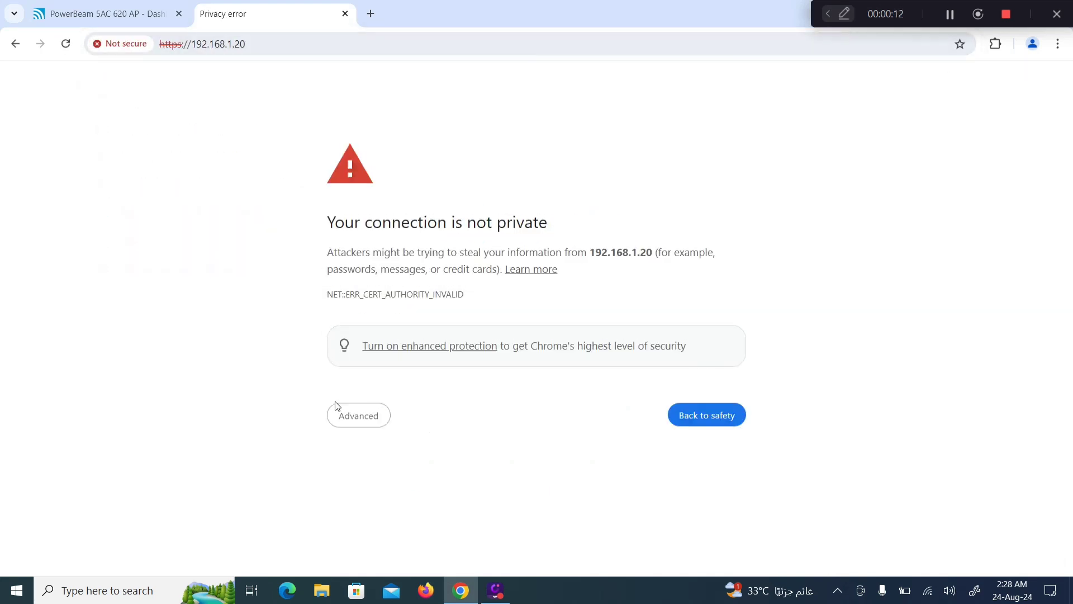
click(357, 418)
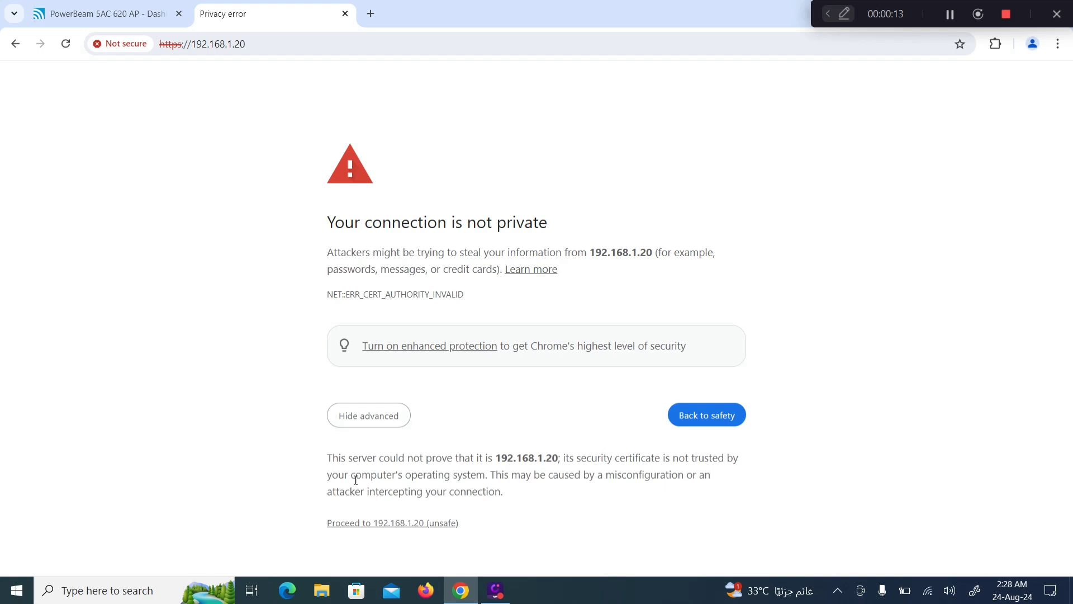
click(356, 524)
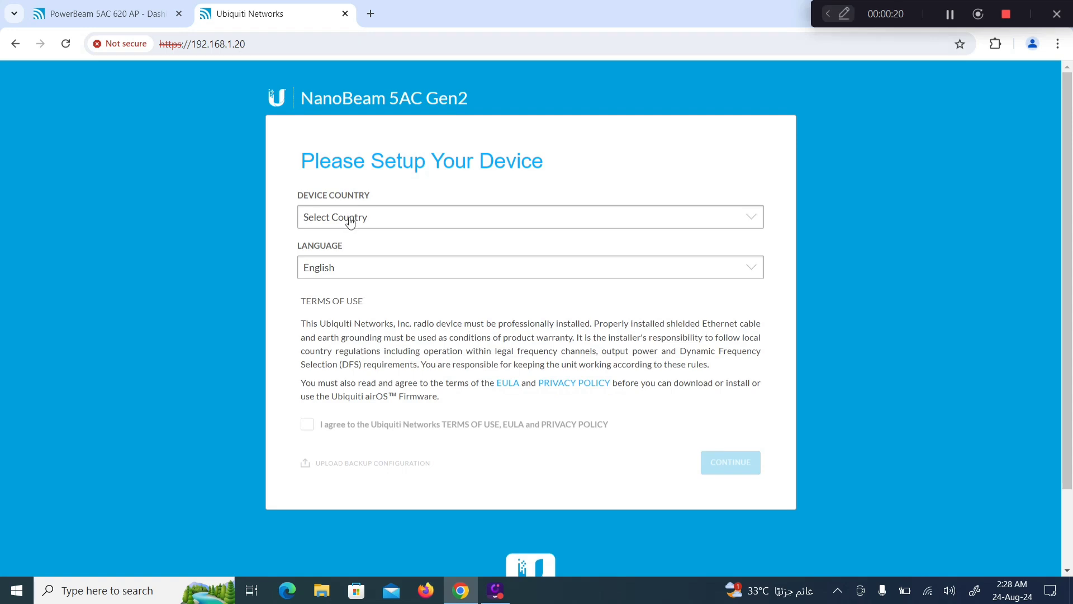
Step: Set the device country to Saudi Arabia and accept the terms of use
click(350, 218)
key(s)
key(s)
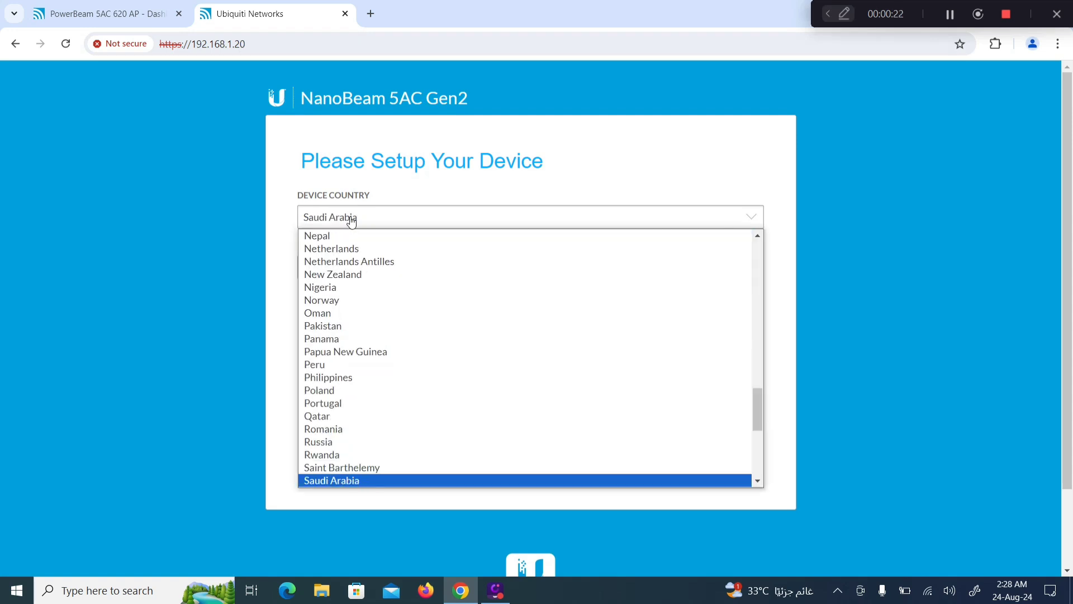
click(329, 479)
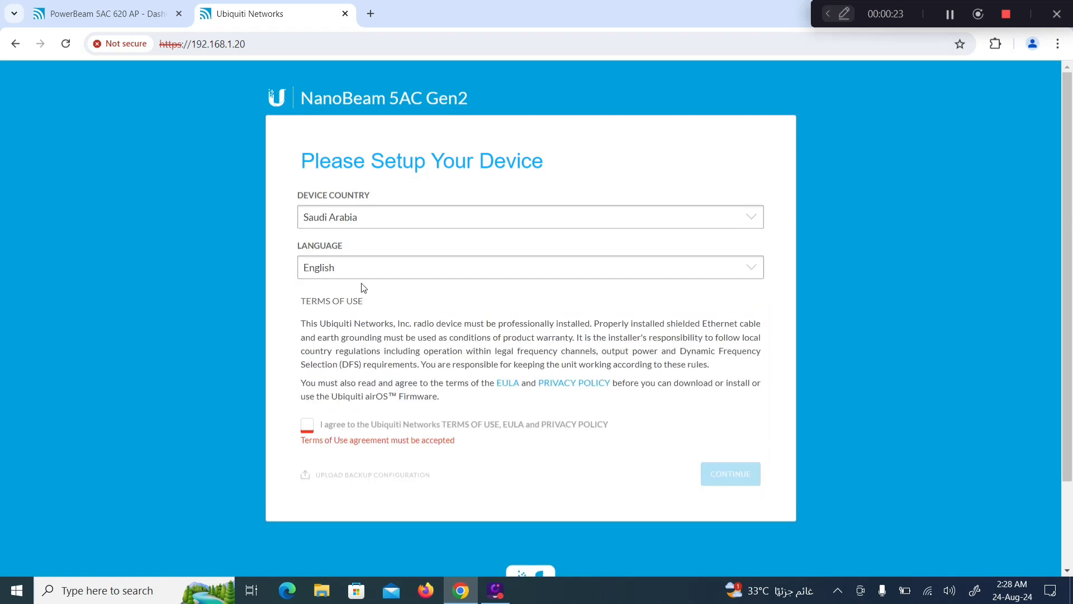
click(309, 425)
click(727, 469)
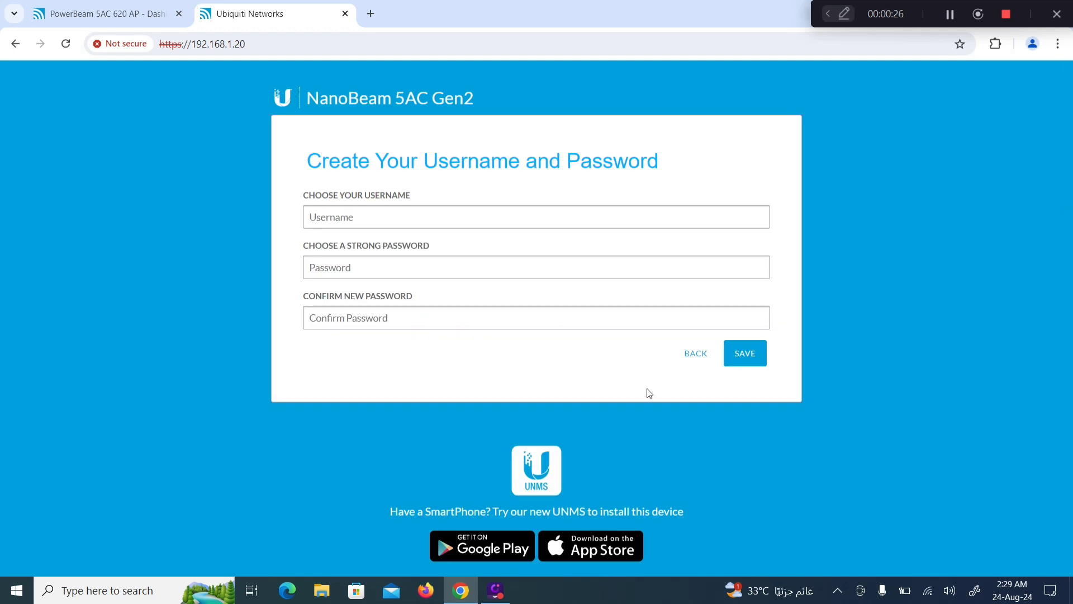
Step: Create the admin account, entering the password twice, and save it
click(394, 218)
click(391, 254)
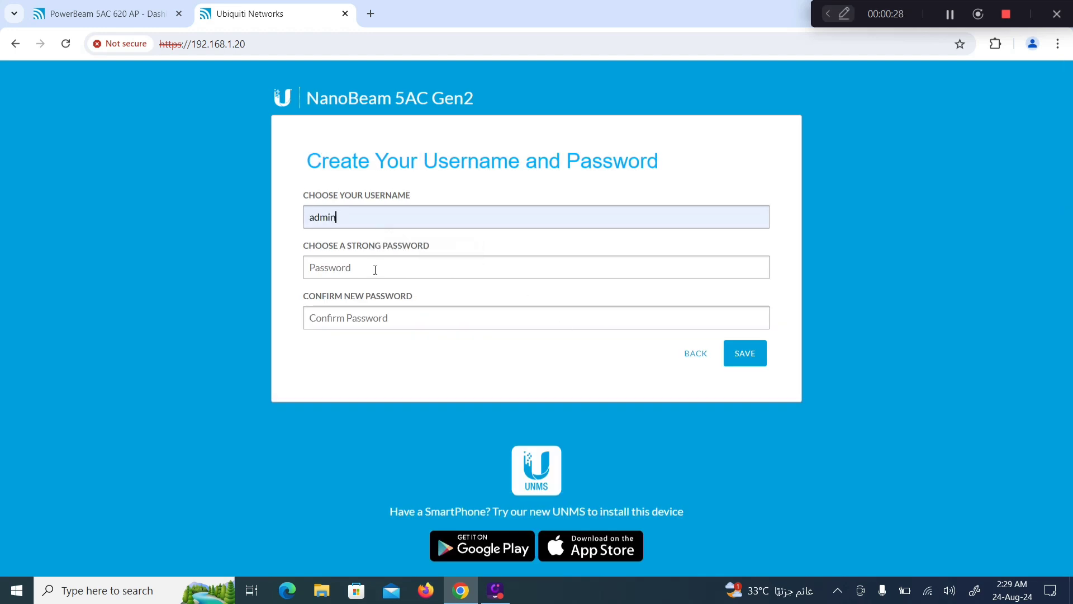
text(•••••)
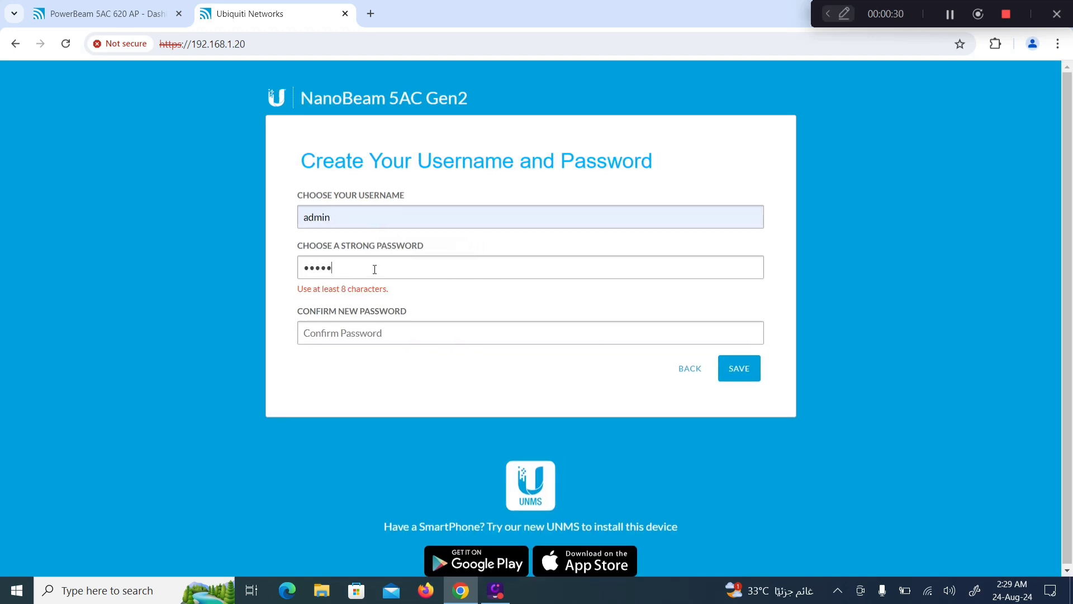
text(•••••••)
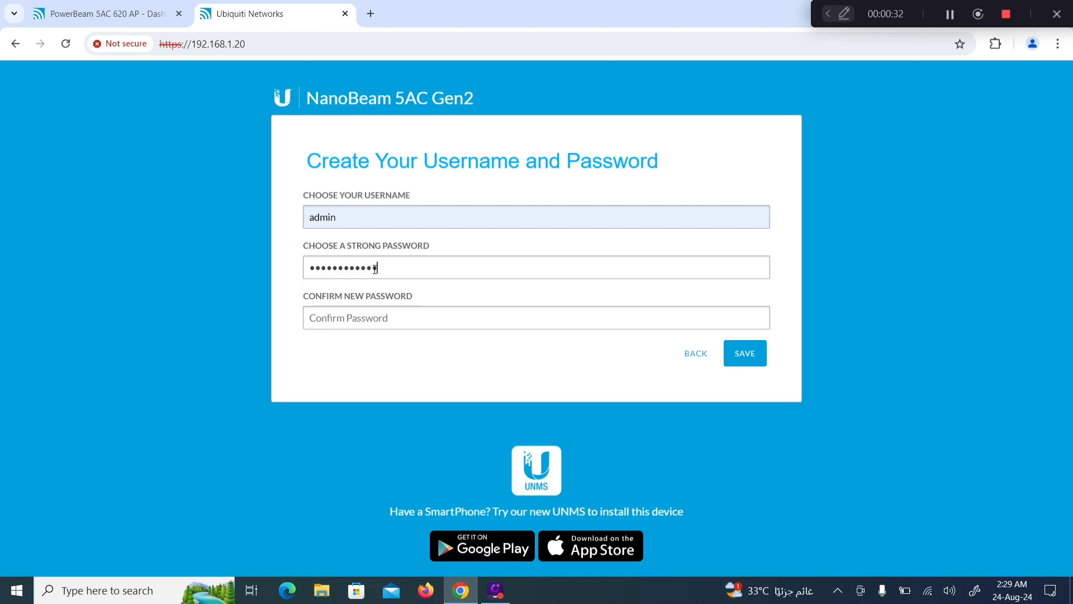
text(•••••)
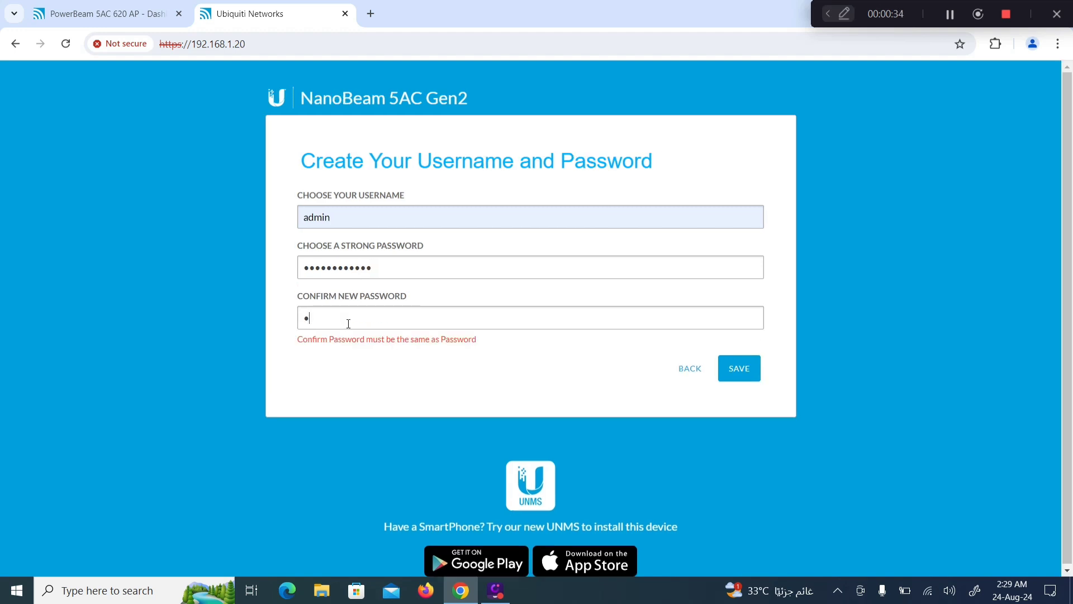
text(•••••••)
key(Return)
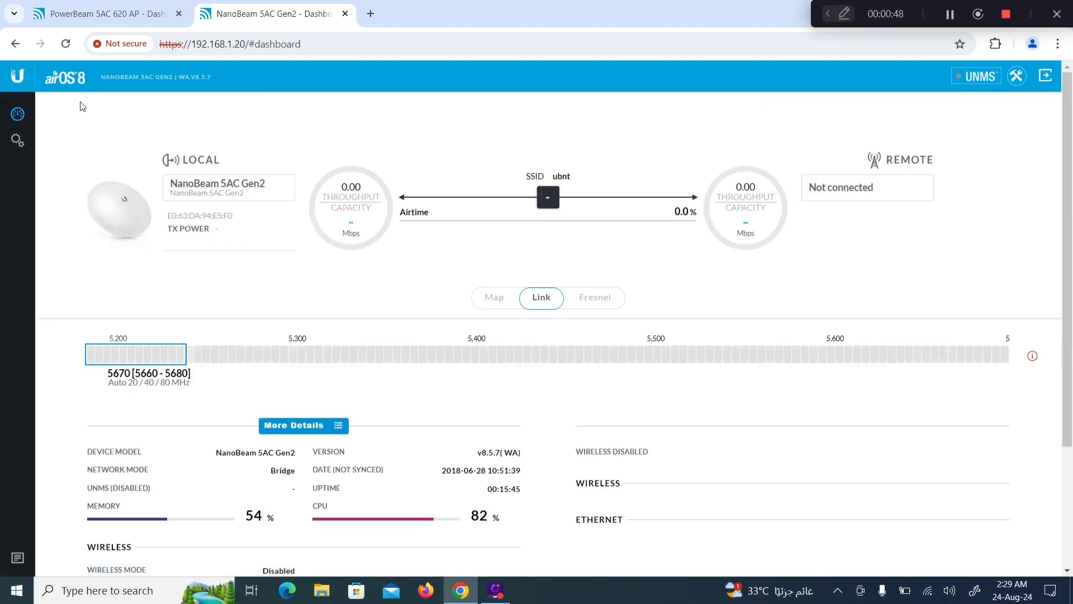
Step: Inspect the dashboard's model NanoBeam 5AC Gen2, firmware v8.5.7 and NOT CONNECTED status
drag(206, 455, 291, 455)
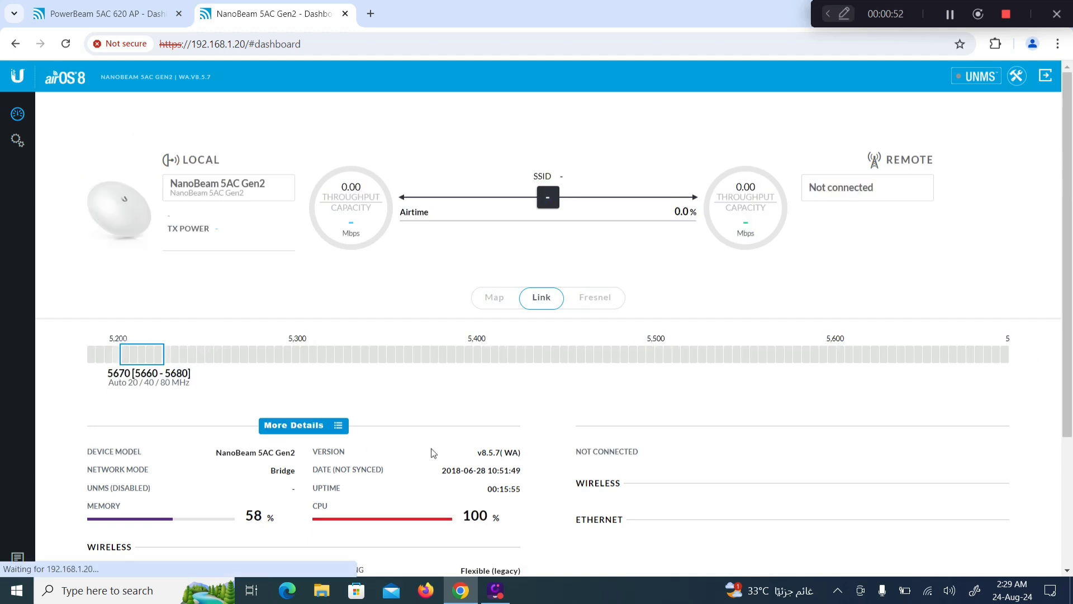
double_click(492, 453)
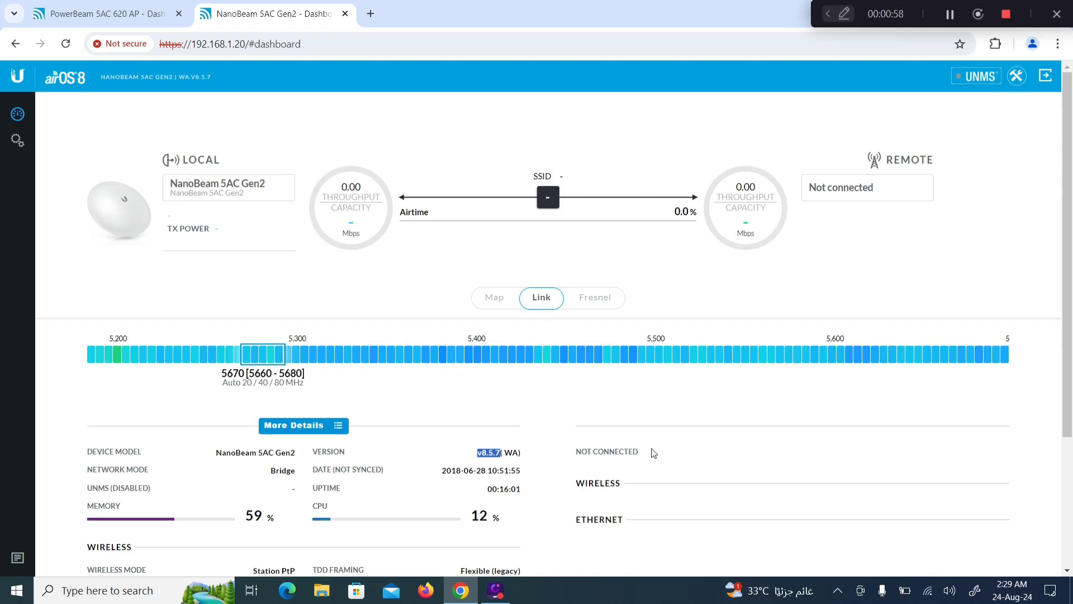
drag(647, 451, 576, 452)
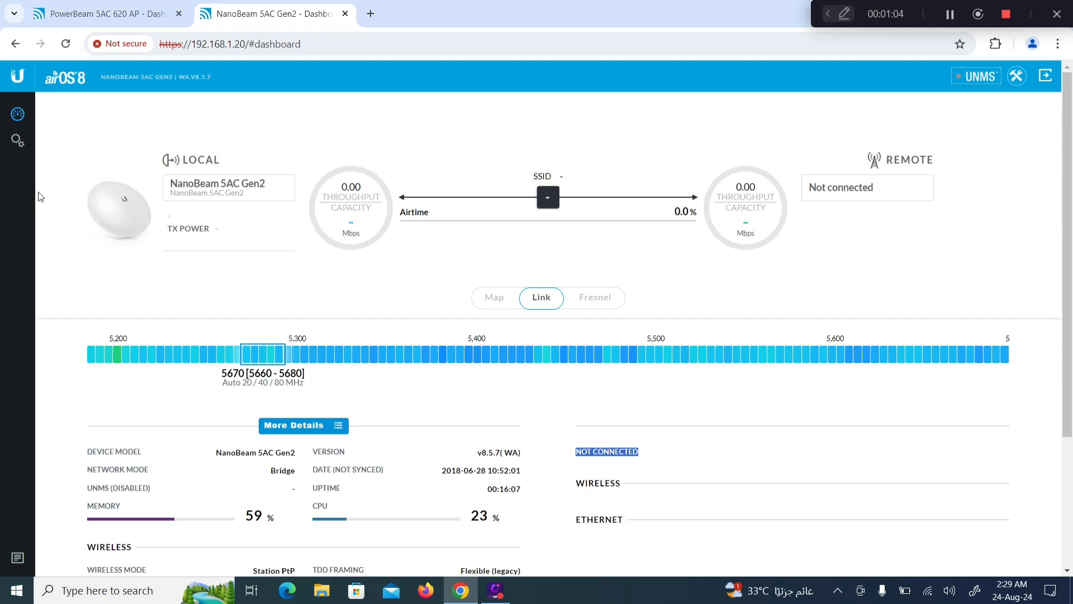
Step: In the NanoBeam settings, change the wireless mode to Station PtMP
click(16, 143)
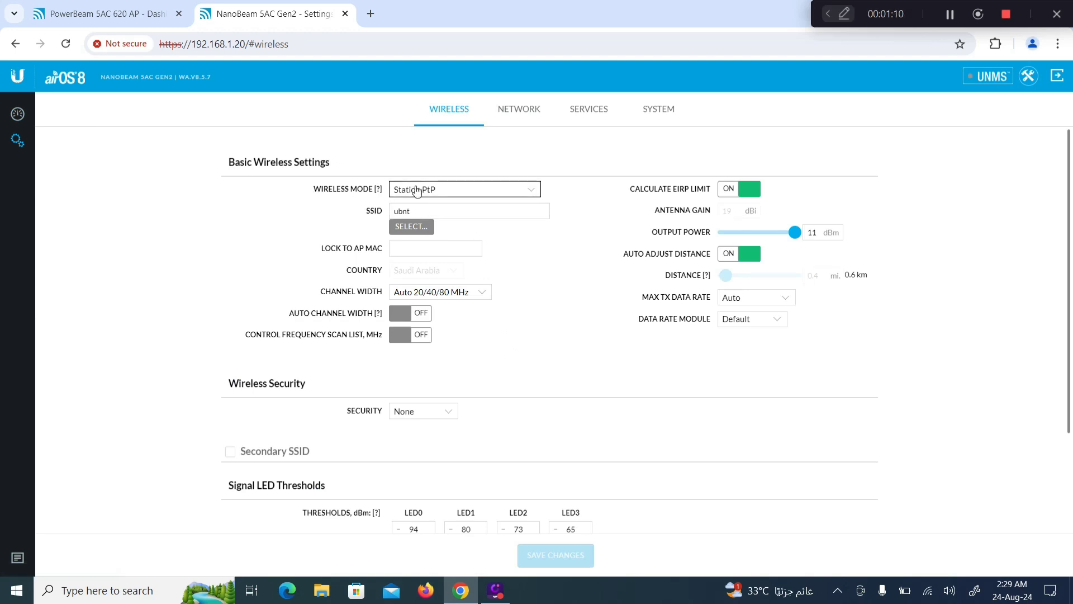
click(533, 193)
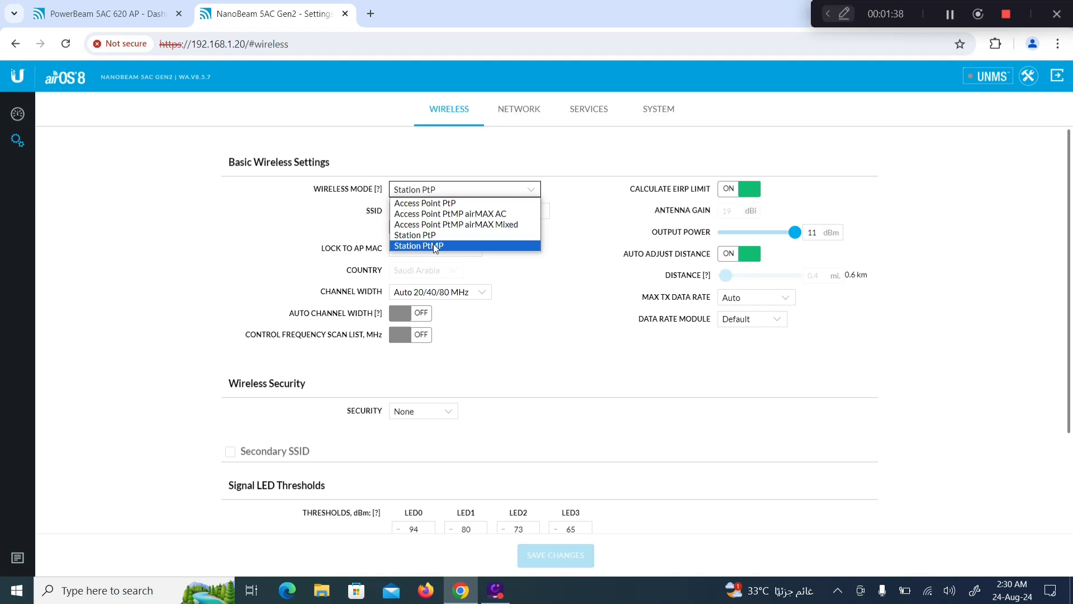
click(450, 246)
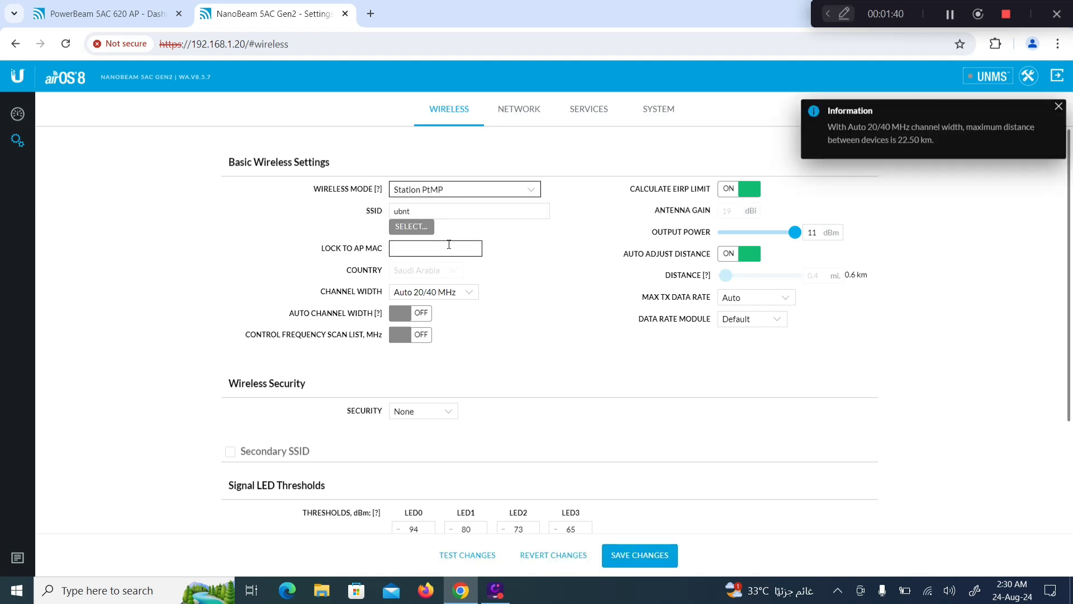
Step: Run a site survey and select AP UBNT TEST (the PowerBeam 5AC 620) as the SSID
click(413, 227)
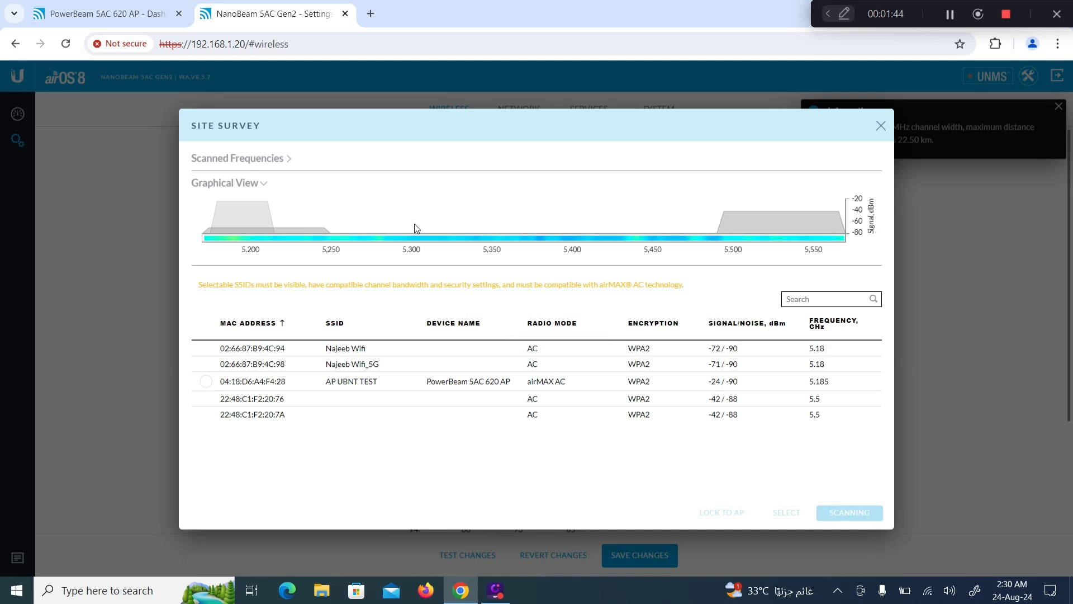
click(206, 384)
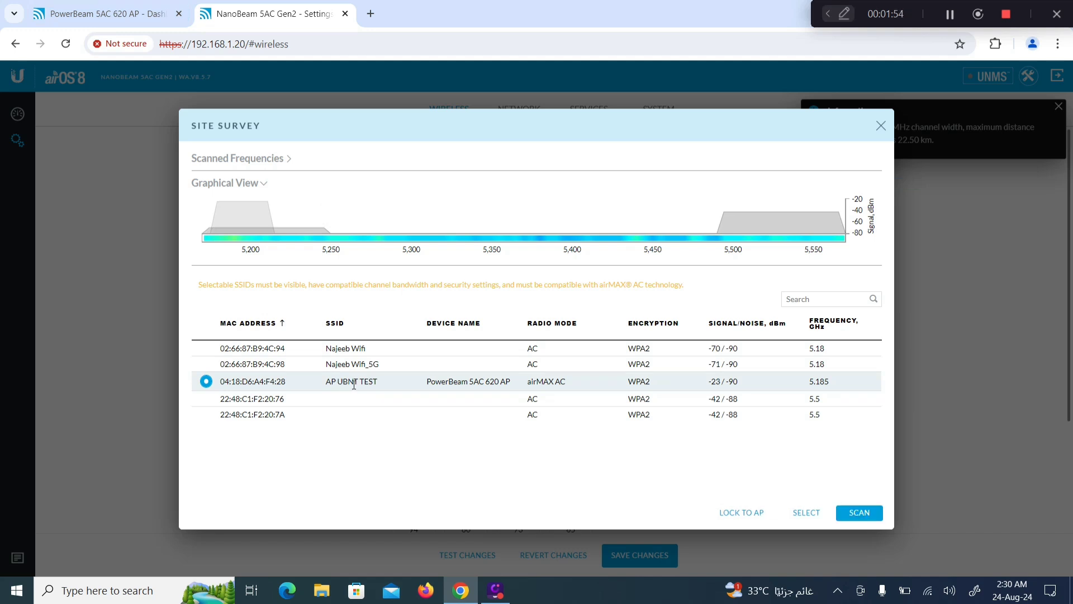
click(107, 14)
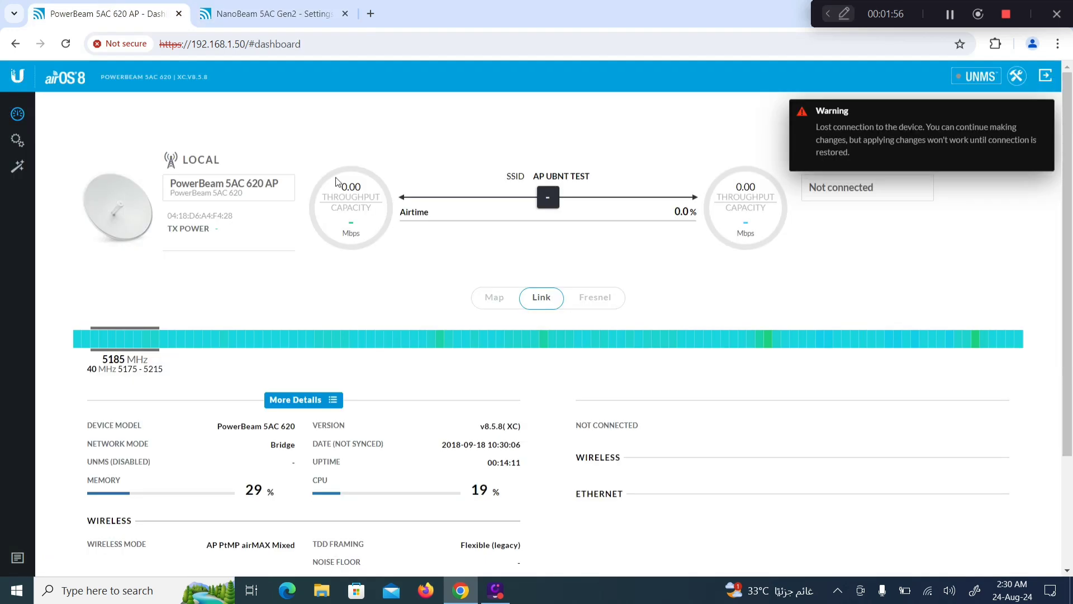
click(278, 13)
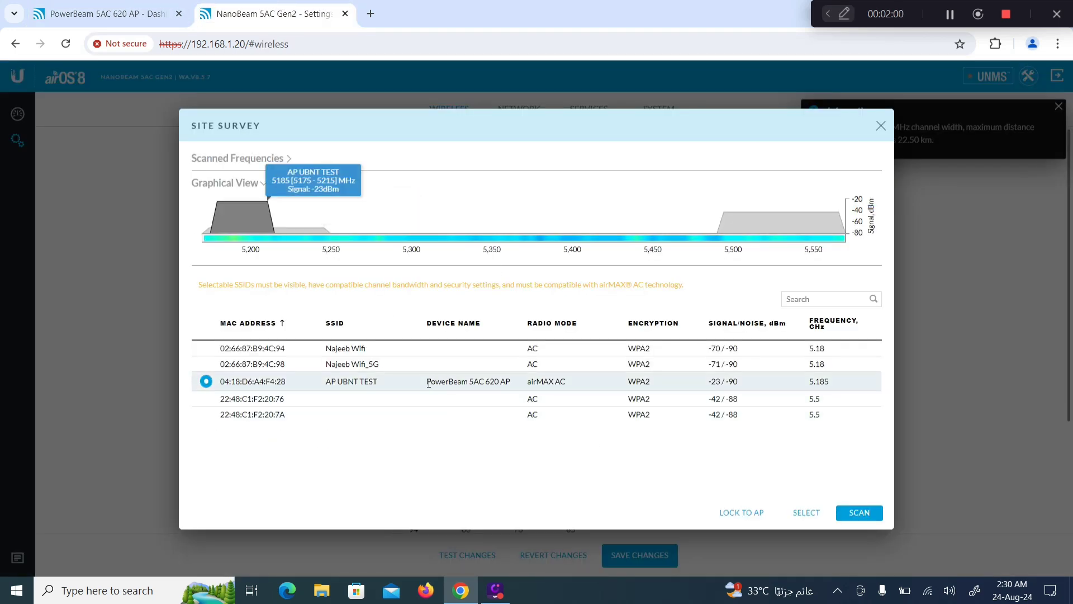
drag(478, 381, 519, 389)
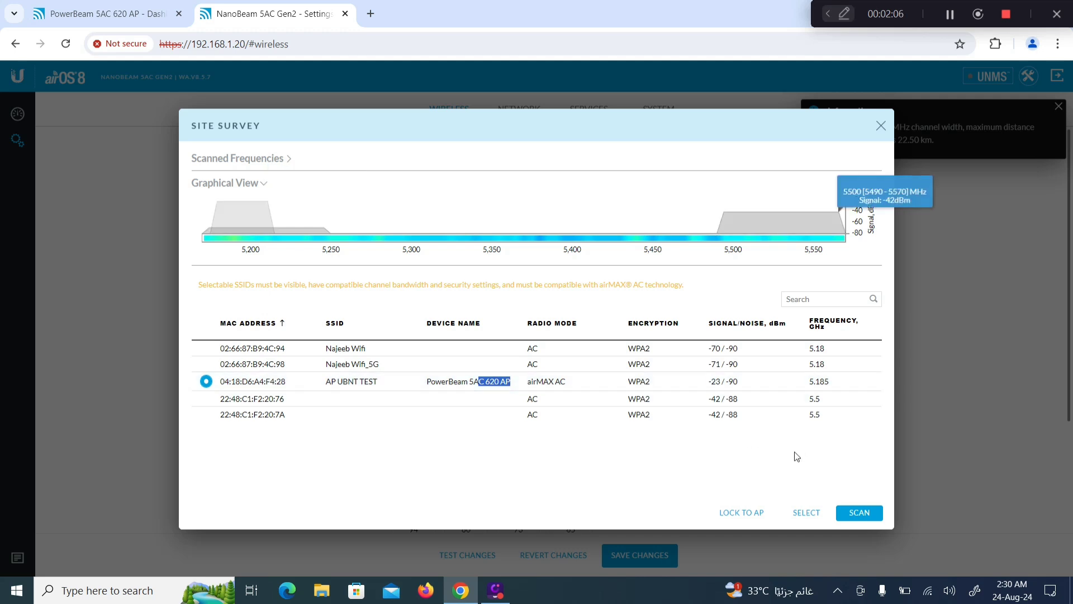
click(805, 513)
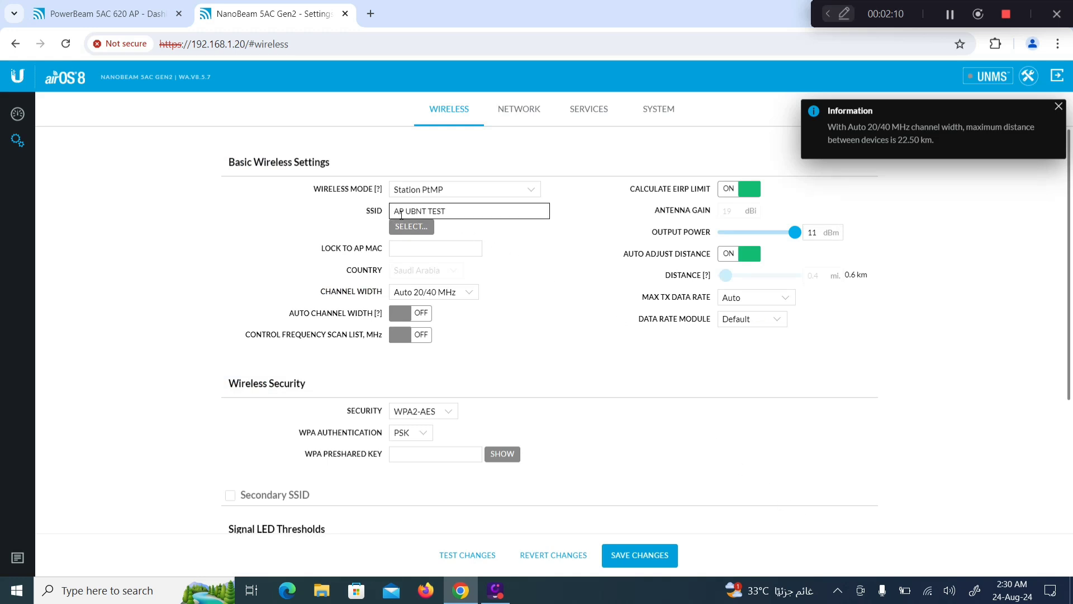
Step: Rescan and lock the station to AP UBNT TEST's MAC 04:18:D6:A4:F4:28
click(411, 226)
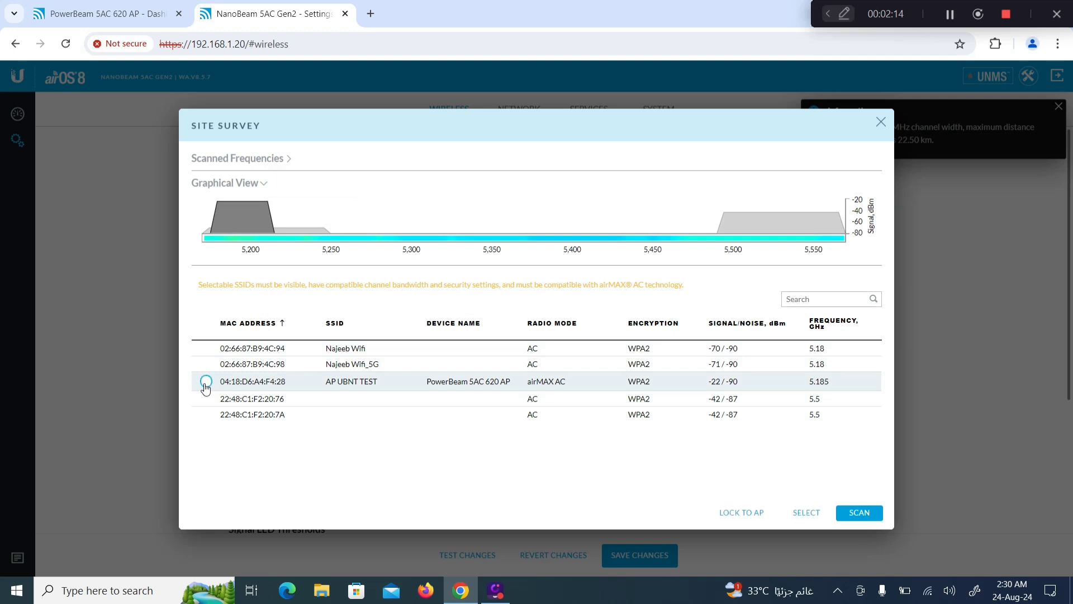
click(206, 382)
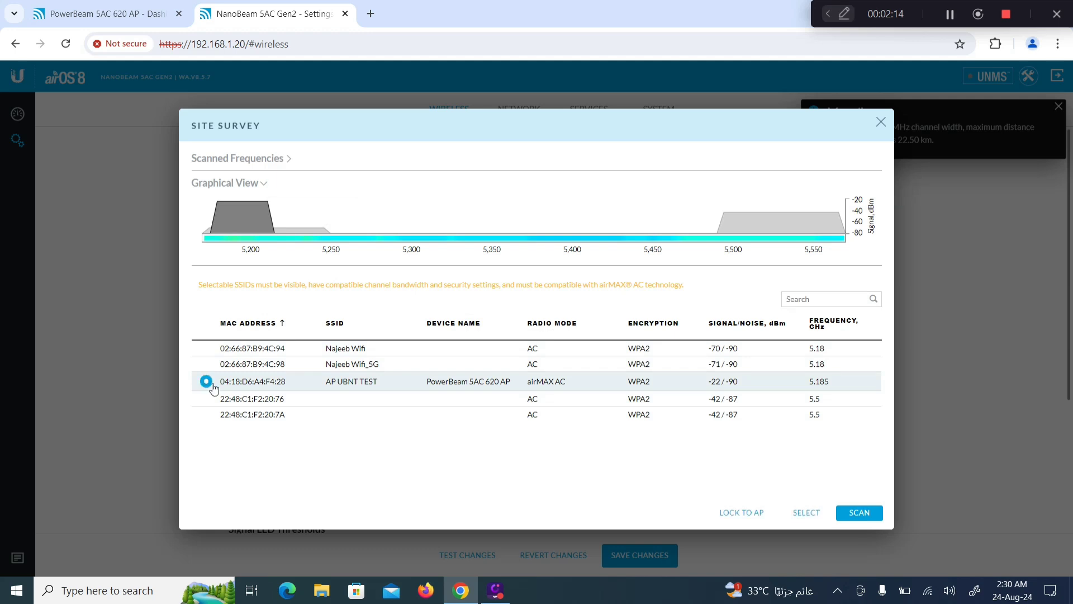
click(739, 513)
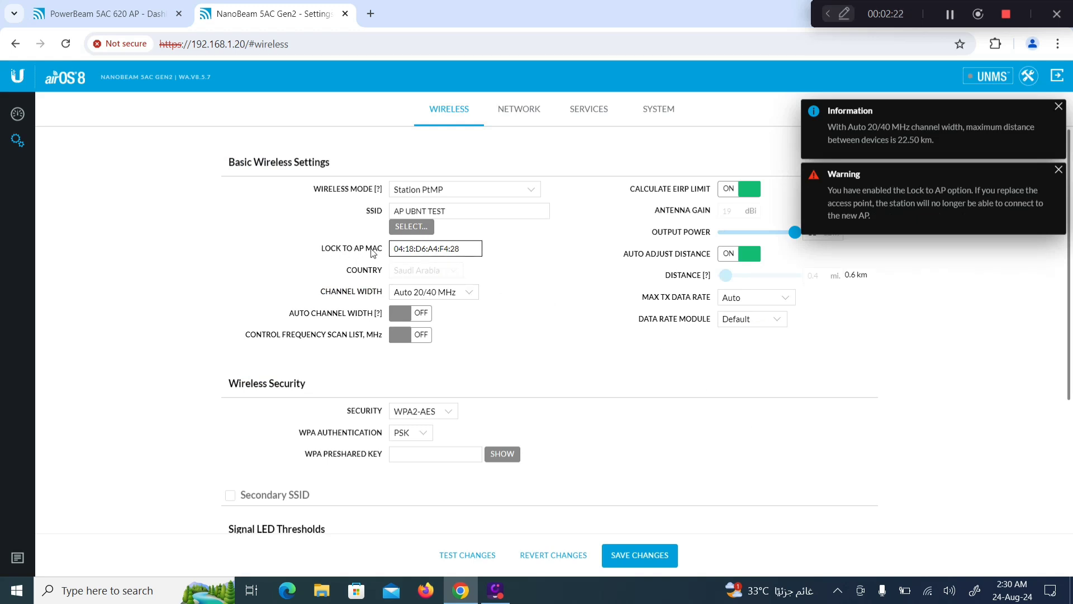
click(435, 263)
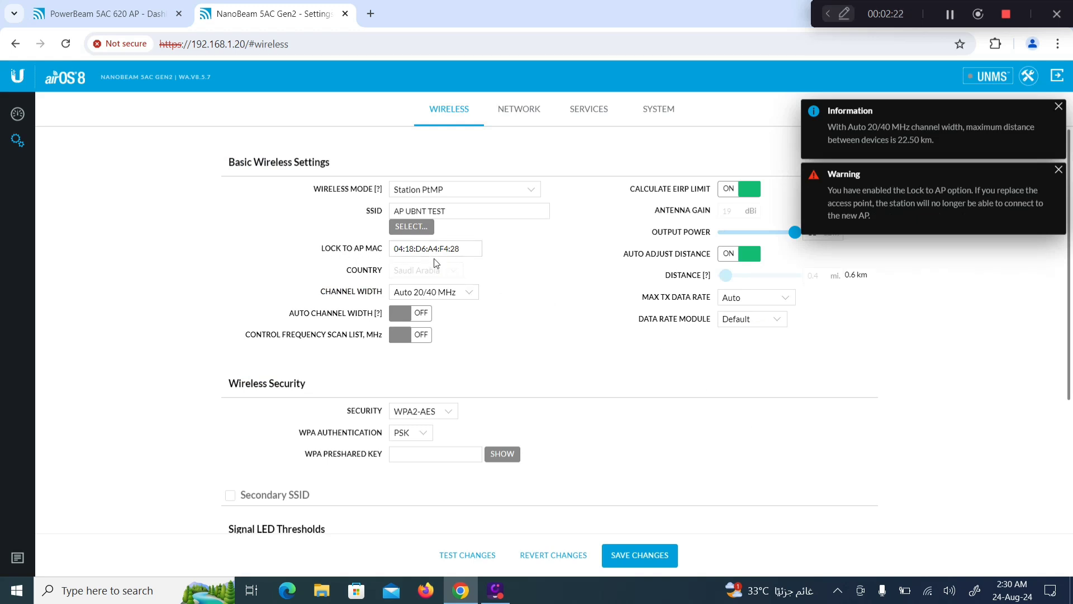
Step: Verify the locked AP MAC matches the PowerBeam's MAC and dismiss the warning notices
click(130, 21)
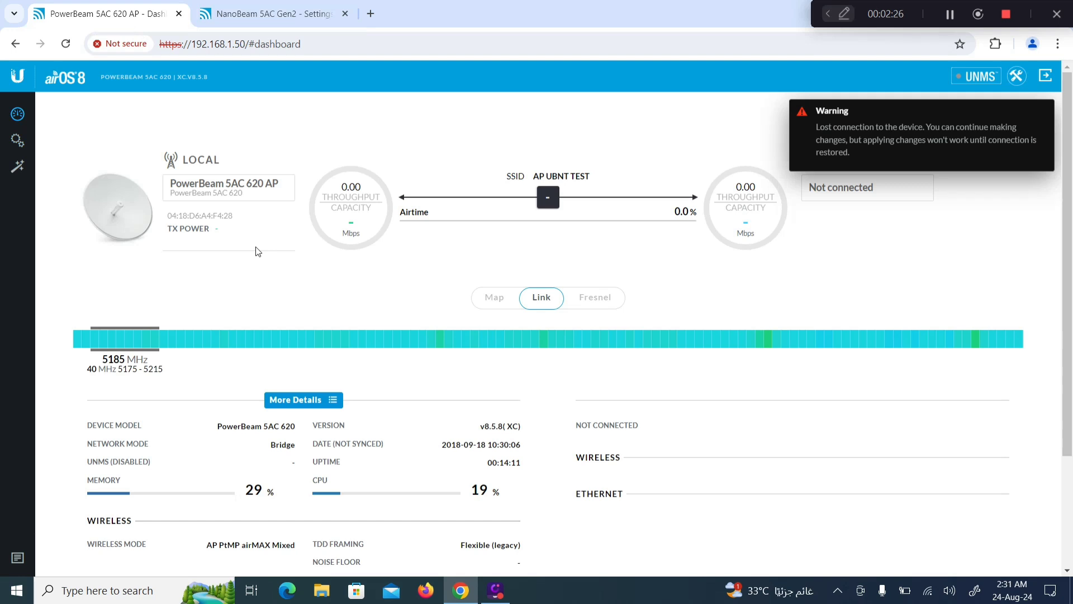
drag(232, 216, 168, 216)
click(252, 16)
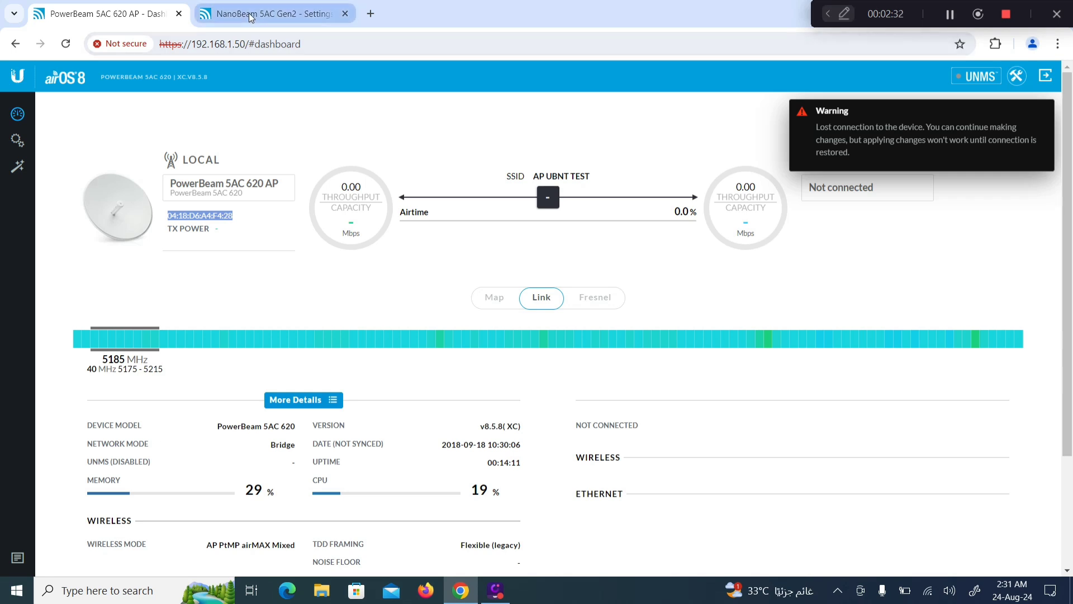
click(451, 251)
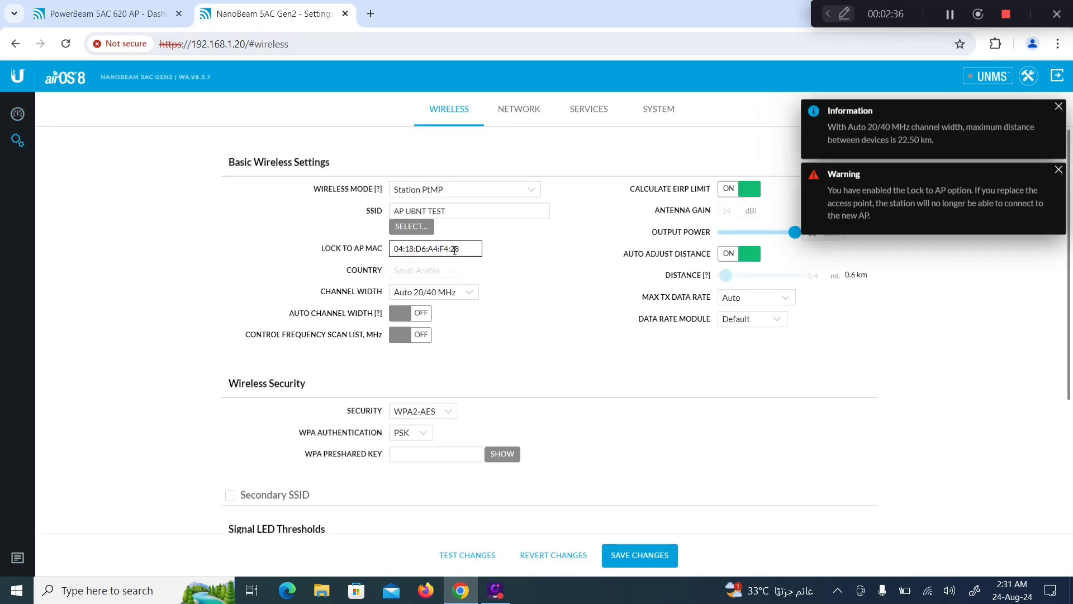
click(1059, 105)
click(1057, 108)
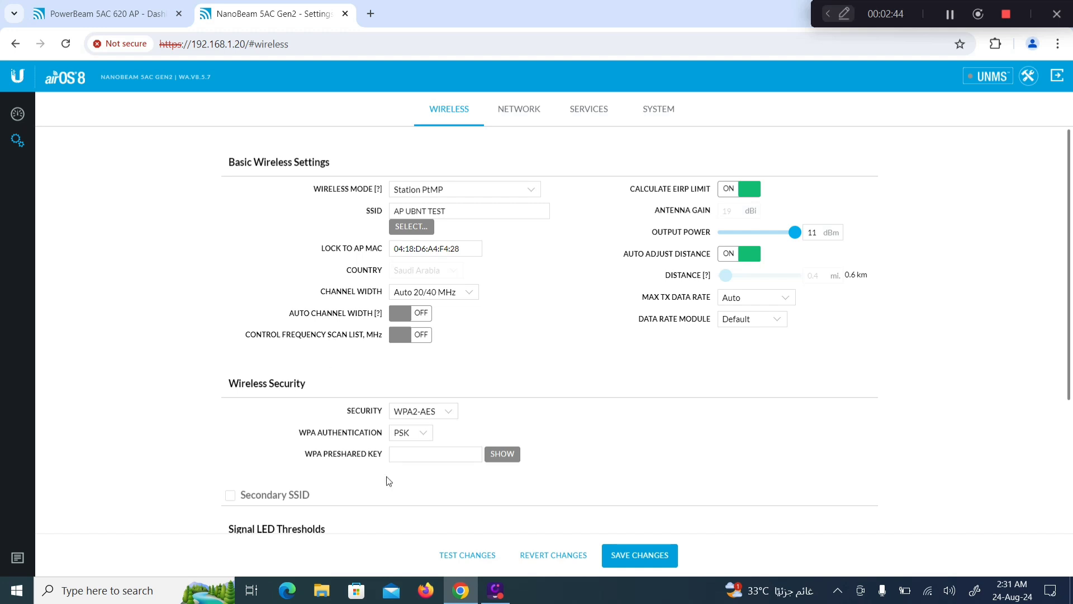
Step: Enter and reveal the WPA preshared key, disable EIRP limit and auto distance, set distance to 14.4 mi
click(328, 458)
text(•••)
click(501, 454)
click(733, 191)
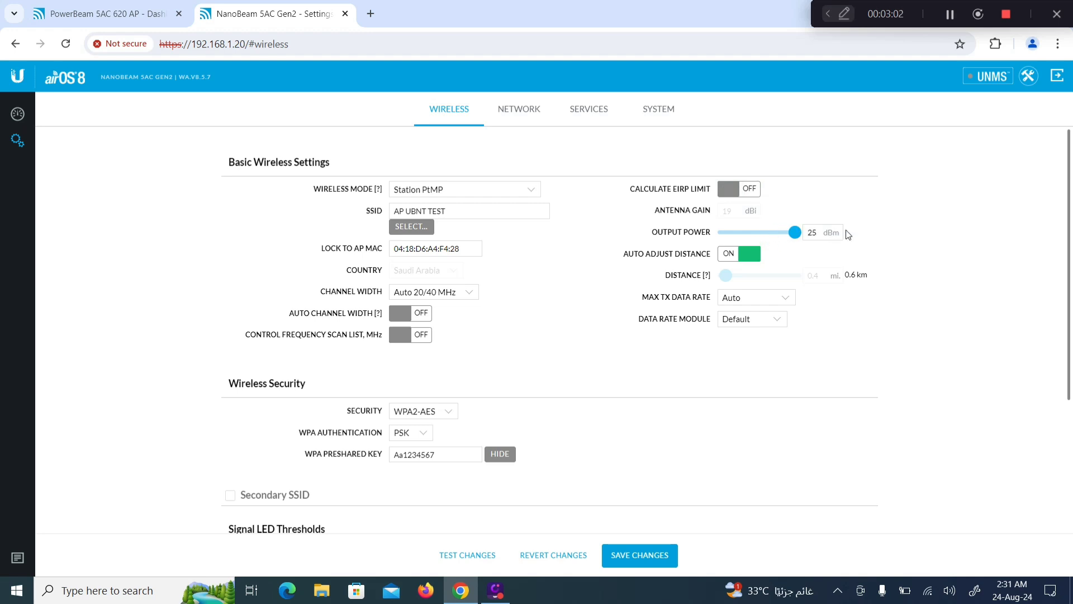
click(731, 258)
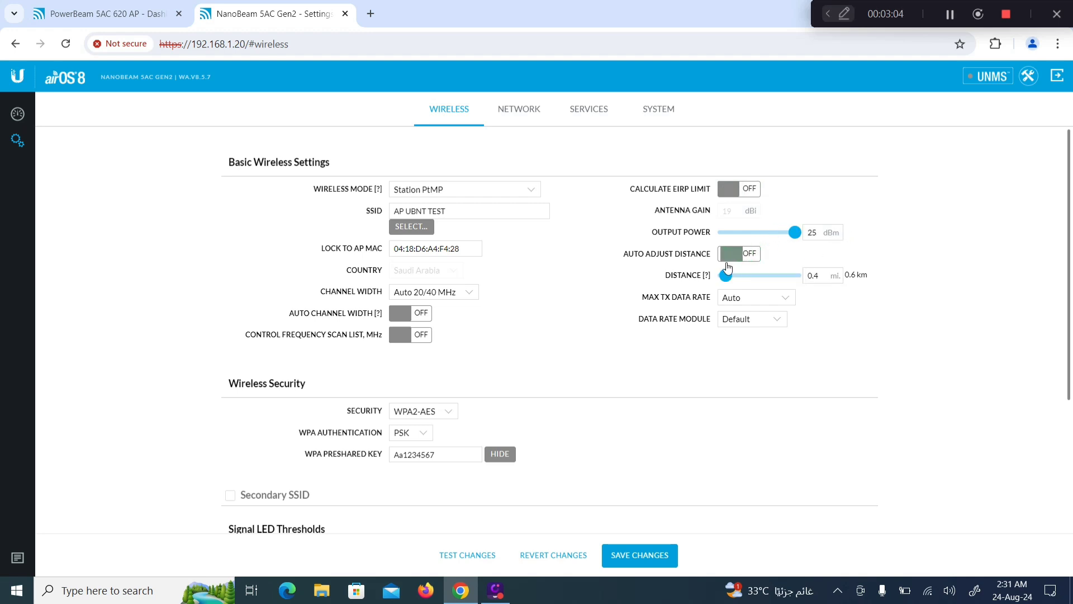
drag(725, 274, 824, 270)
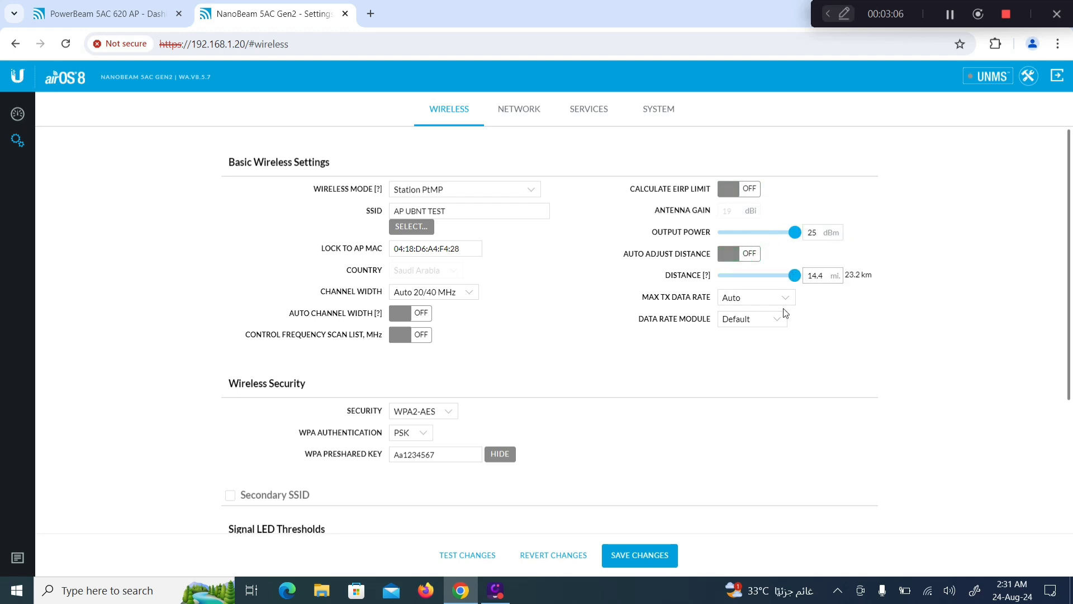
Step: On the Network page, keep network mode Bridge and configuration mode Simple
click(517, 119)
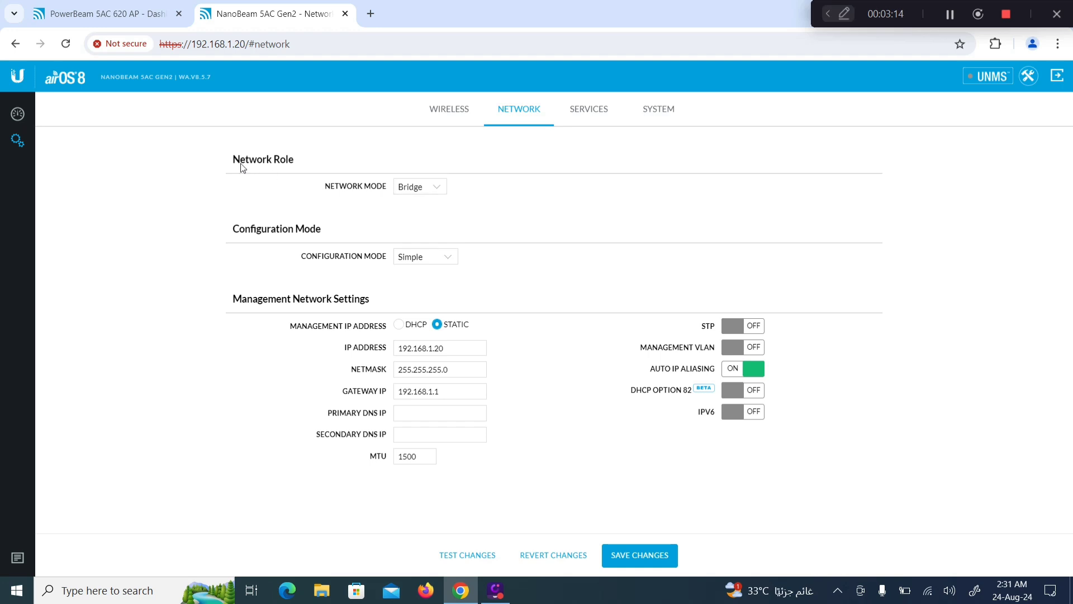
click(432, 192)
click(431, 193)
click(442, 265)
click(434, 280)
click(441, 258)
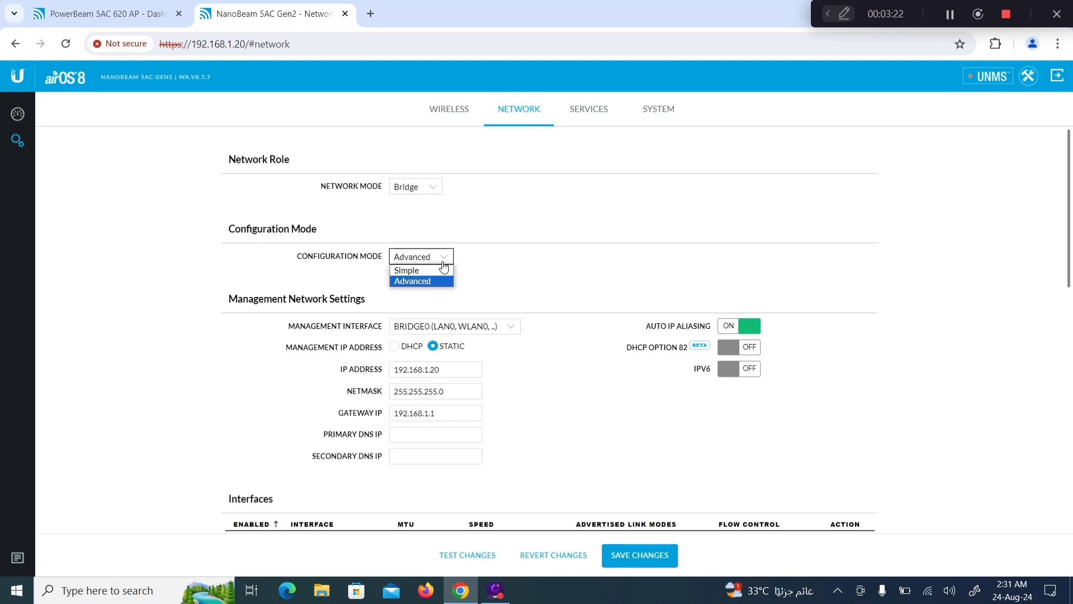
click(434, 272)
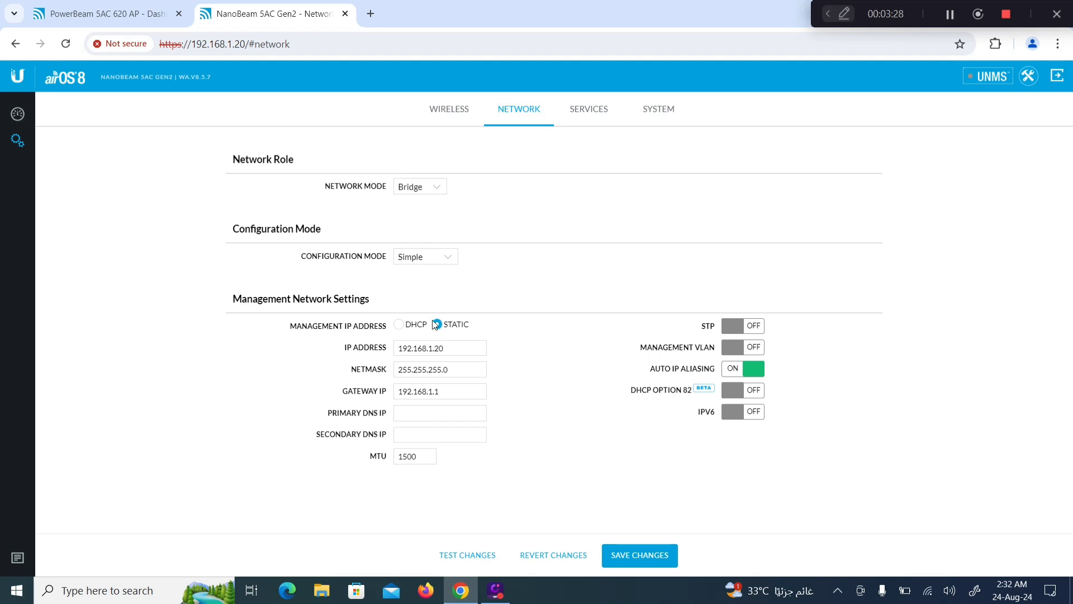
Step: Change the management IP address to 192.168.1.60 and select the gateway IP 192.168.100.1 for editing
click(446, 347)
click(123, 13)
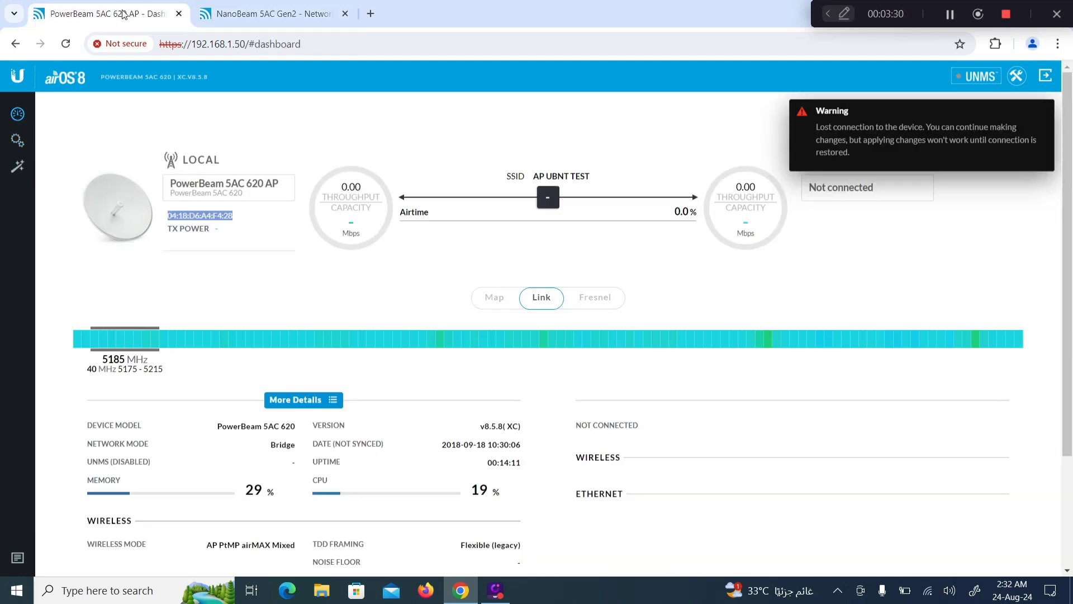
click(268, 13)
click(450, 347)
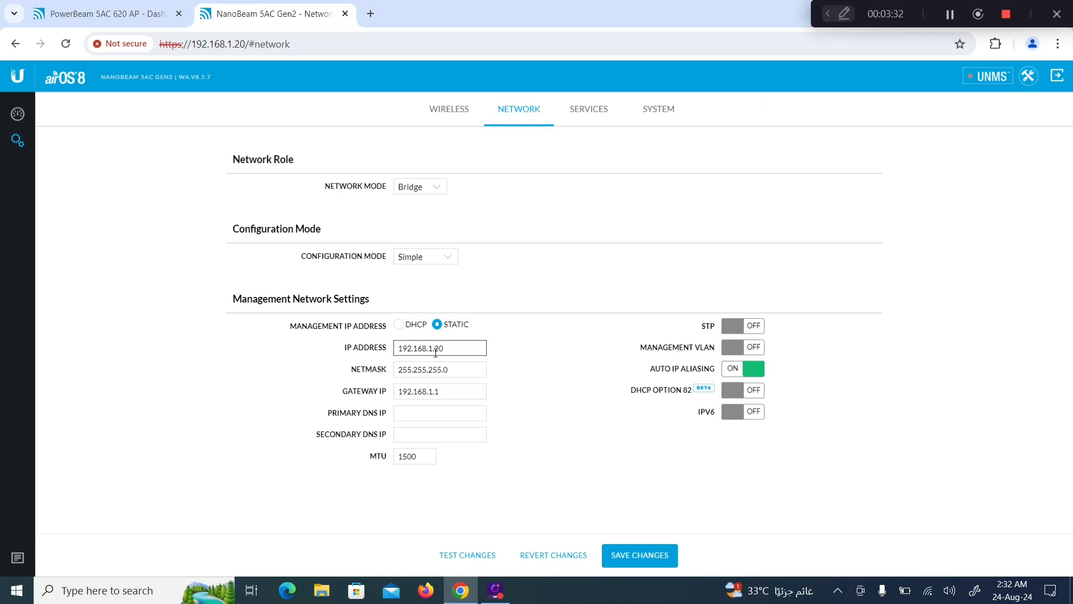
key(BackSpace)
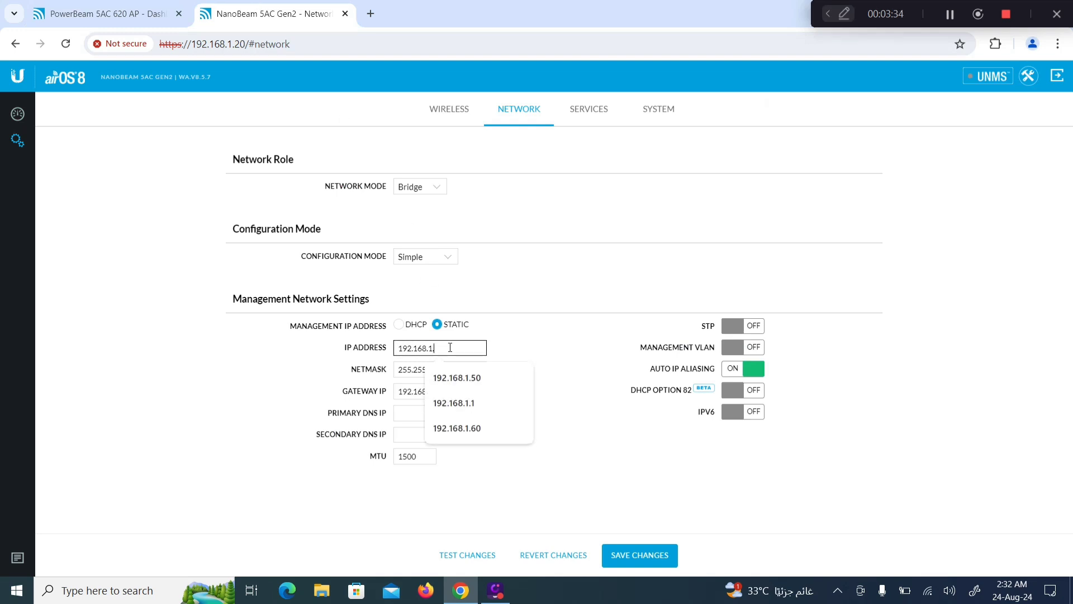
text(60)
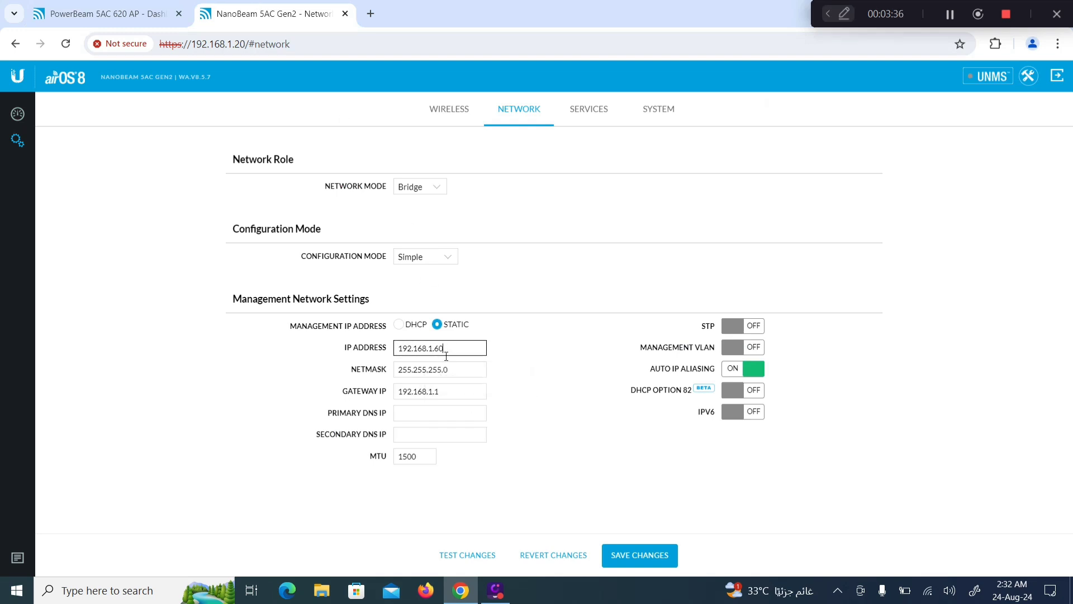
click(432, 391)
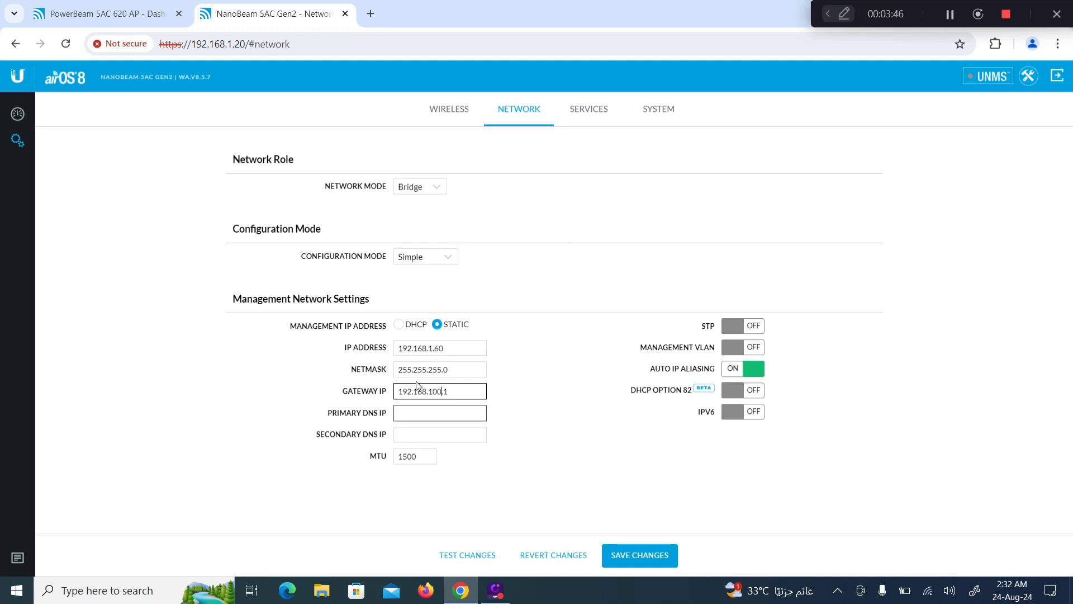
Step: Rename the device to 'NanoBeam 5AC Gen2 Station1' and turn off update checking
click(594, 119)
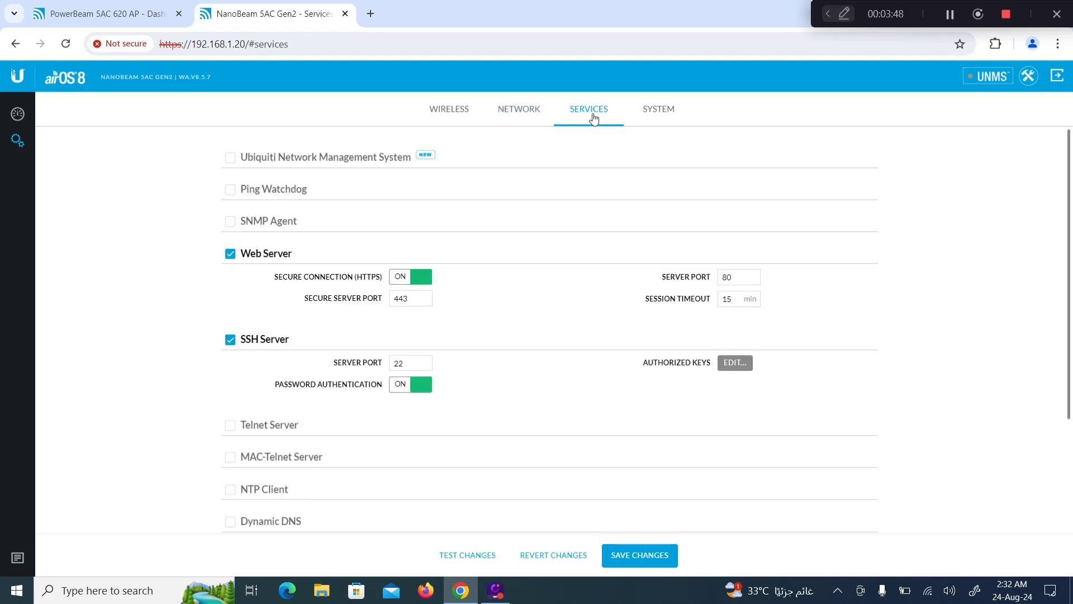
click(660, 116)
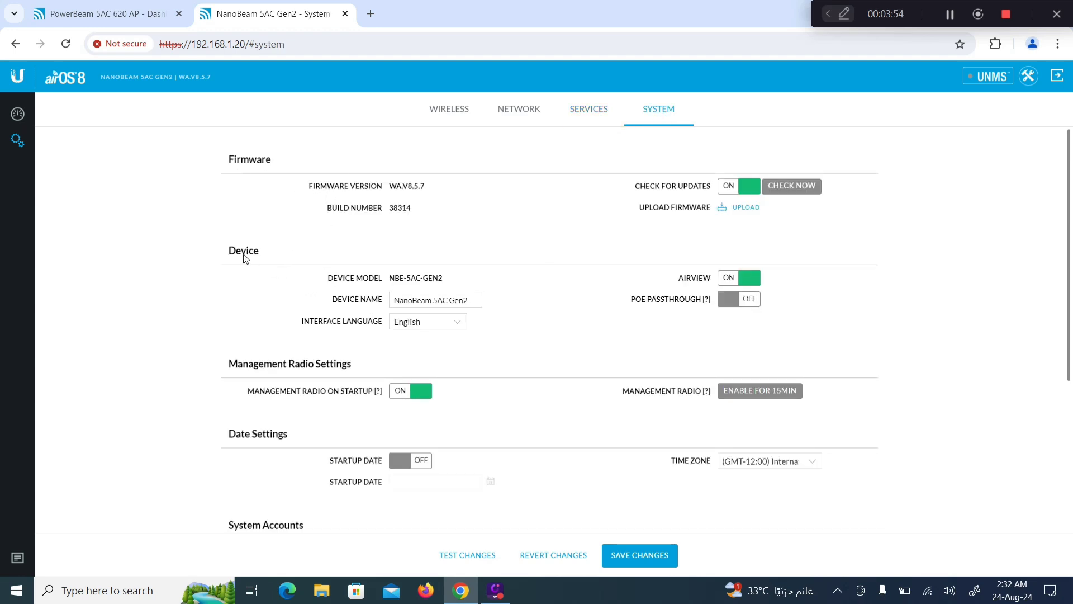
click(473, 302)
text(Station1)
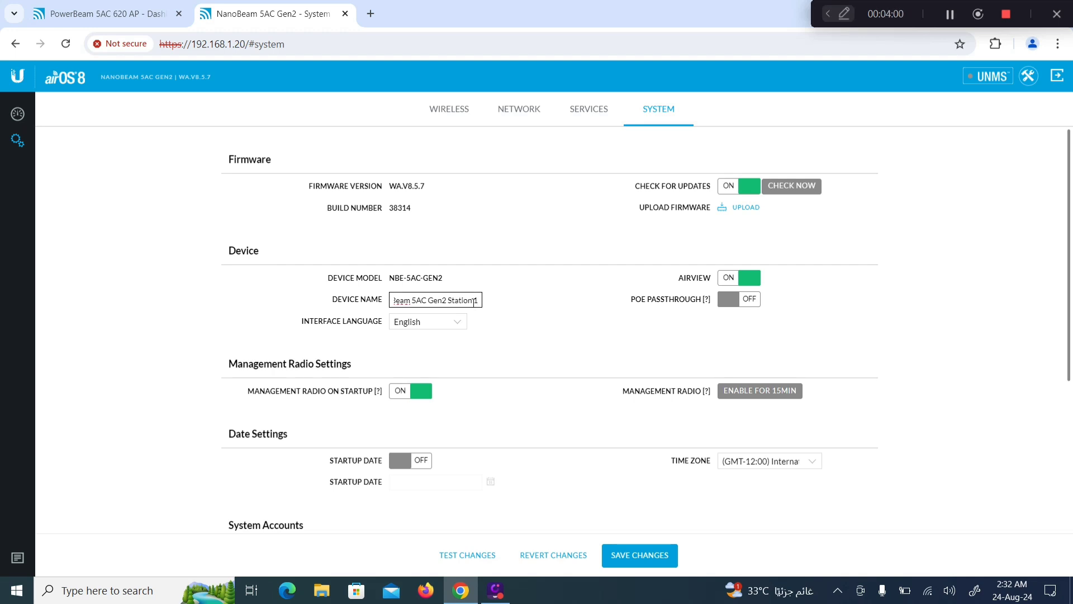
click(721, 186)
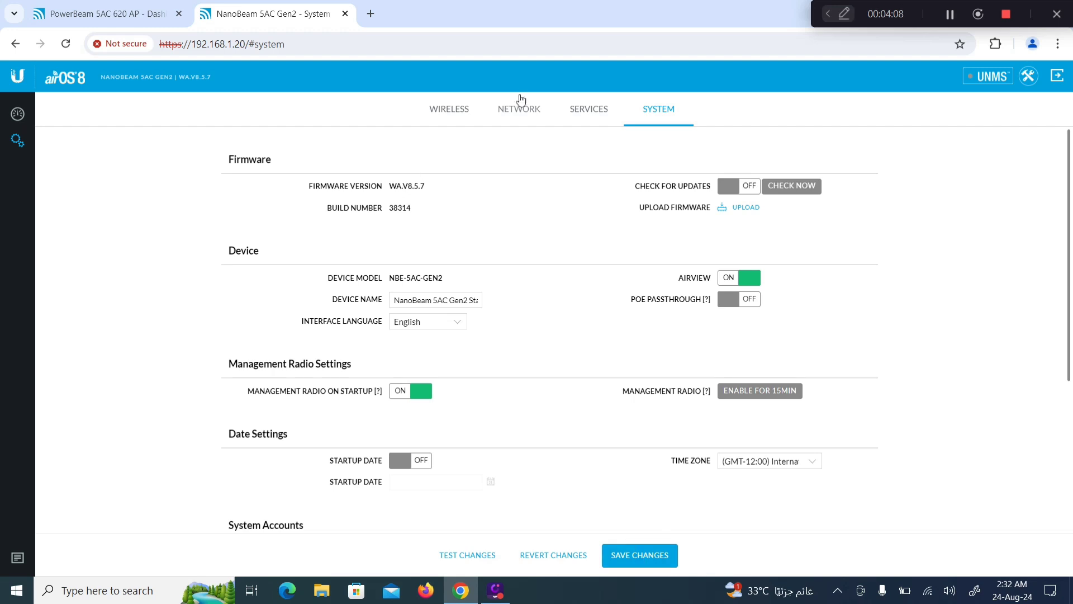
click(451, 111)
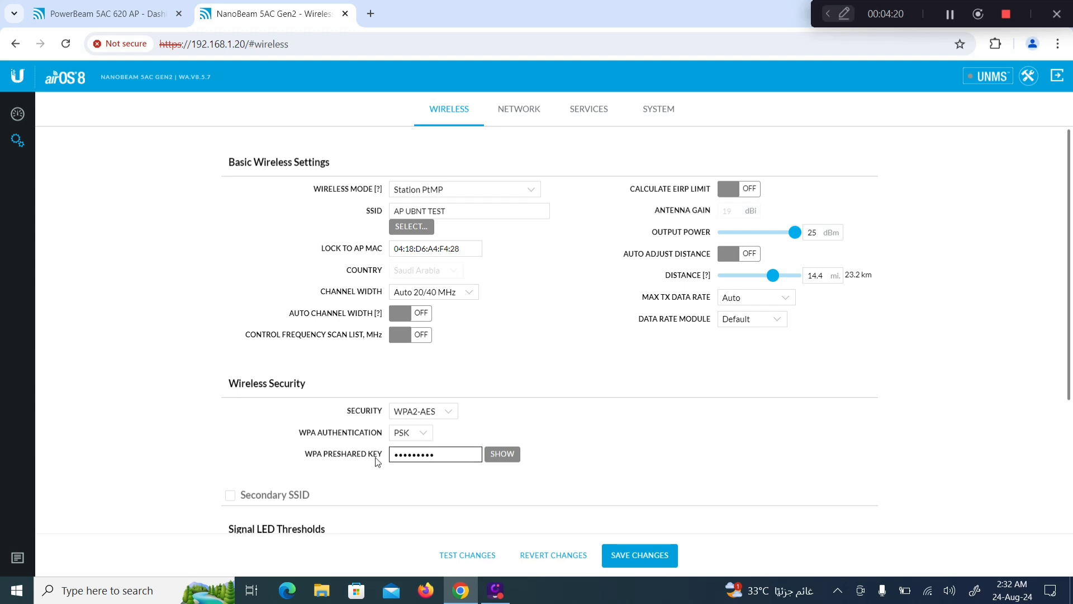
Step: Review the network and system settings, then save and apply all NanoBeam changes
click(510, 108)
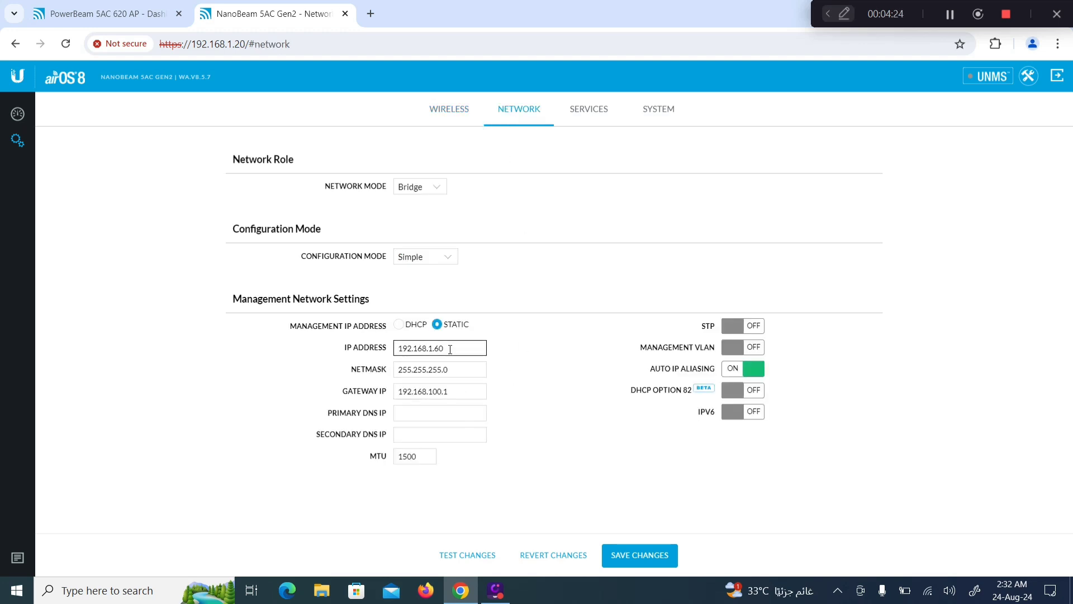
click(648, 109)
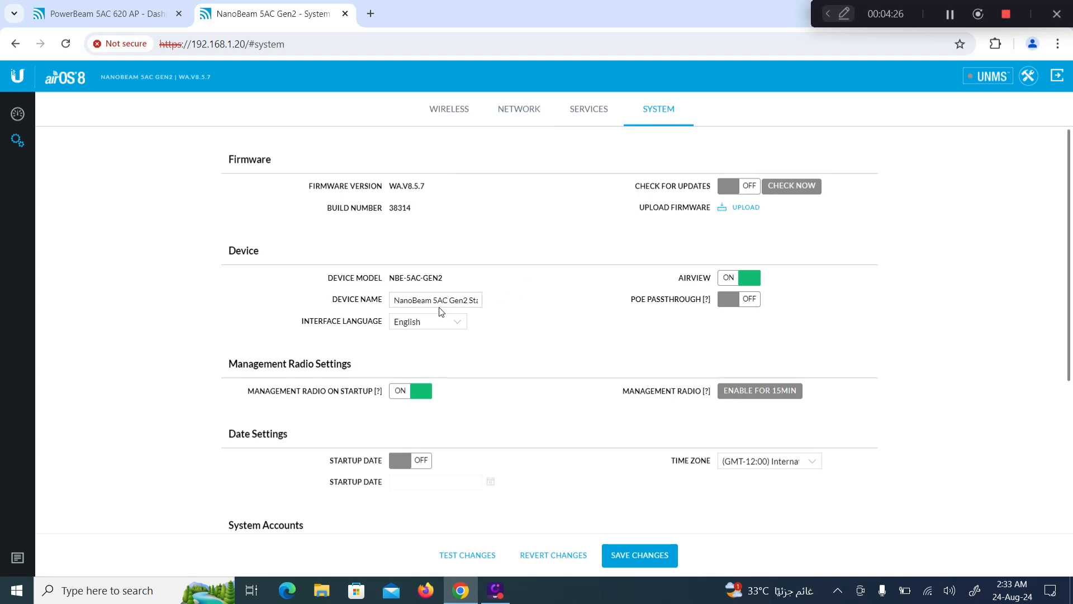
click(635, 556)
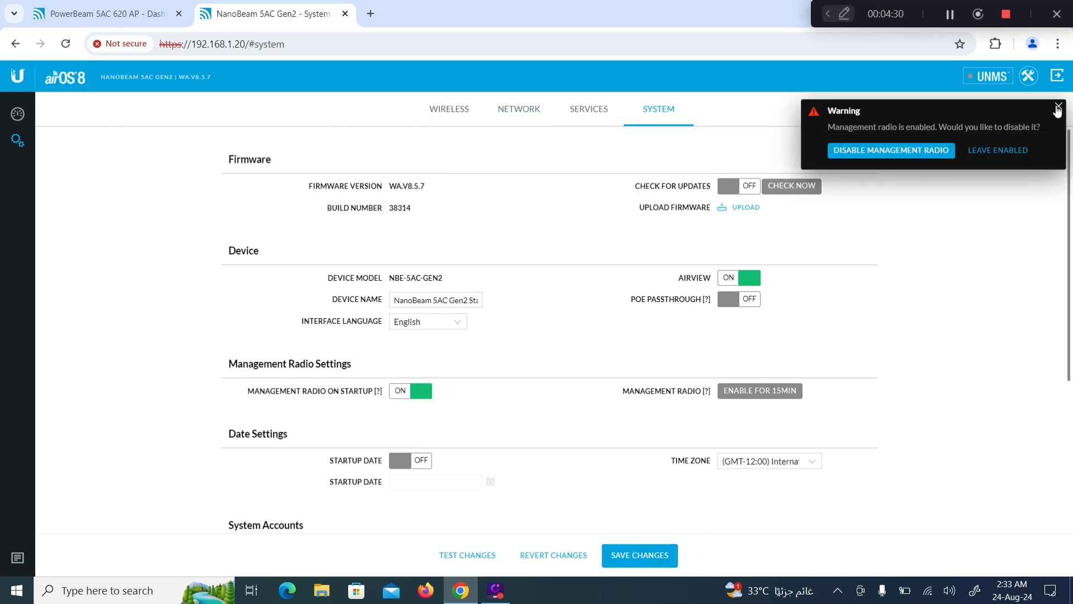
click(1057, 107)
click(633, 559)
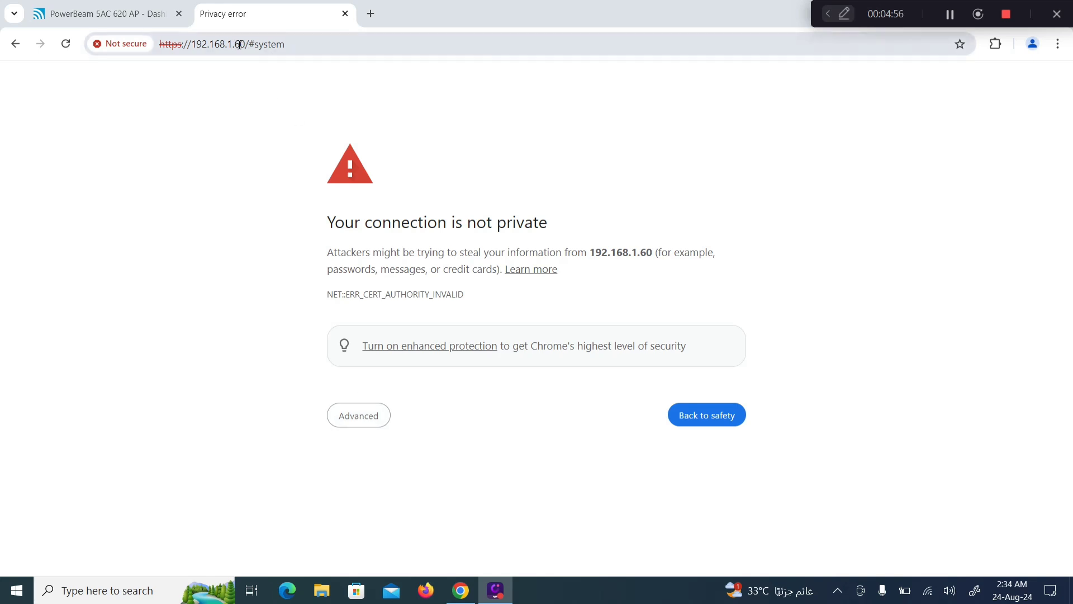
Step: Bypass the certificate warning and log in to the NanoBeam at 192.168.1.60 as admin
click(353, 419)
click(355, 522)
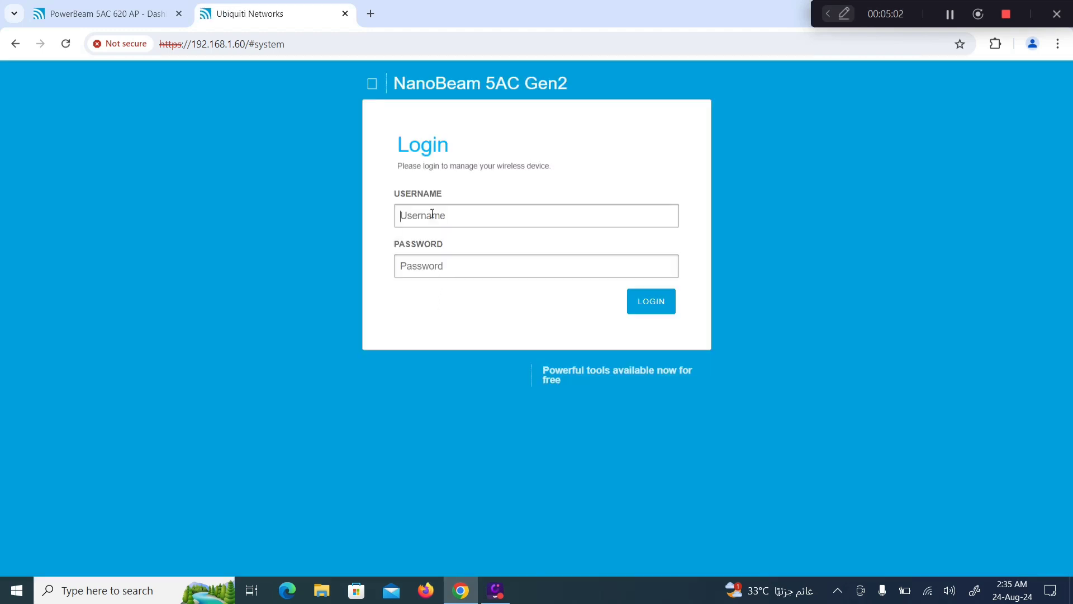
click(432, 217)
click(475, 249)
click(456, 269)
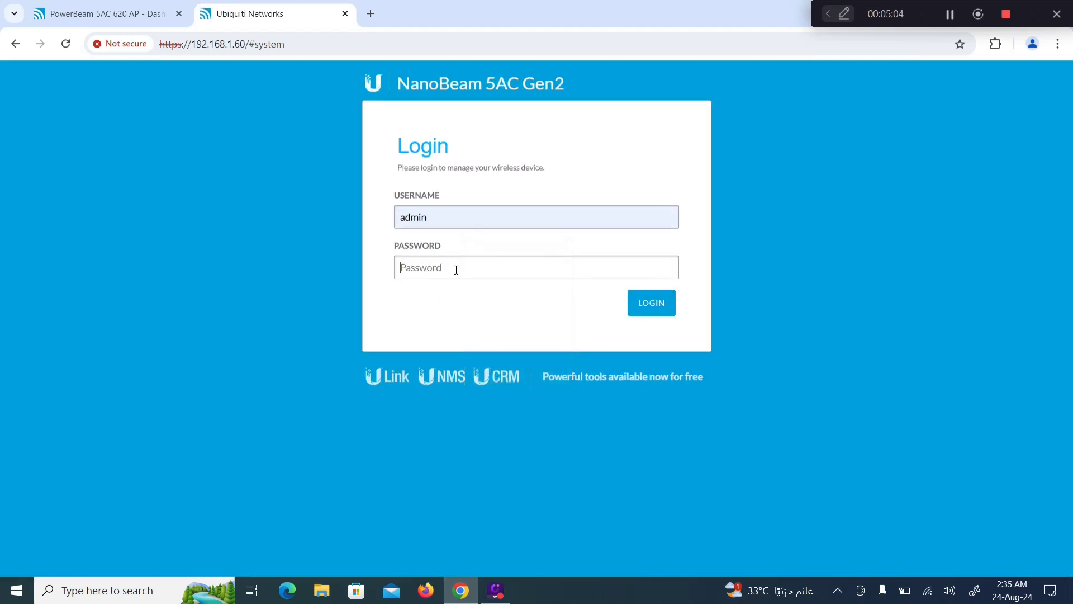
text(••)
key(Return)
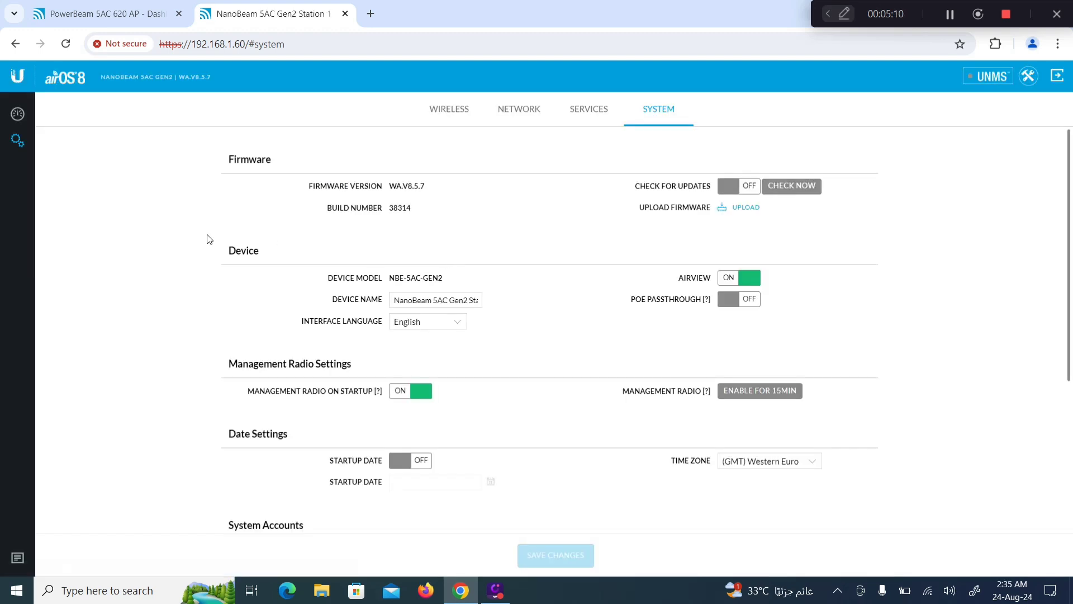
Step: Check the NanoBeam's wireless settings and its 23.17 km dashboard link to PowerBeam 5AC 620 AP
click(445, 111)
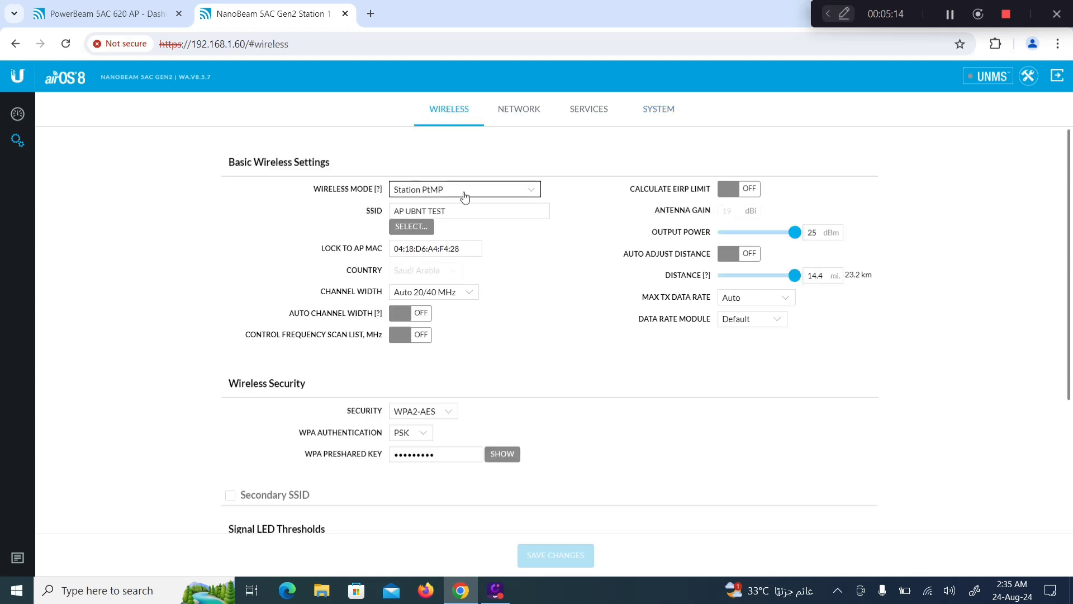
click(18, 115)
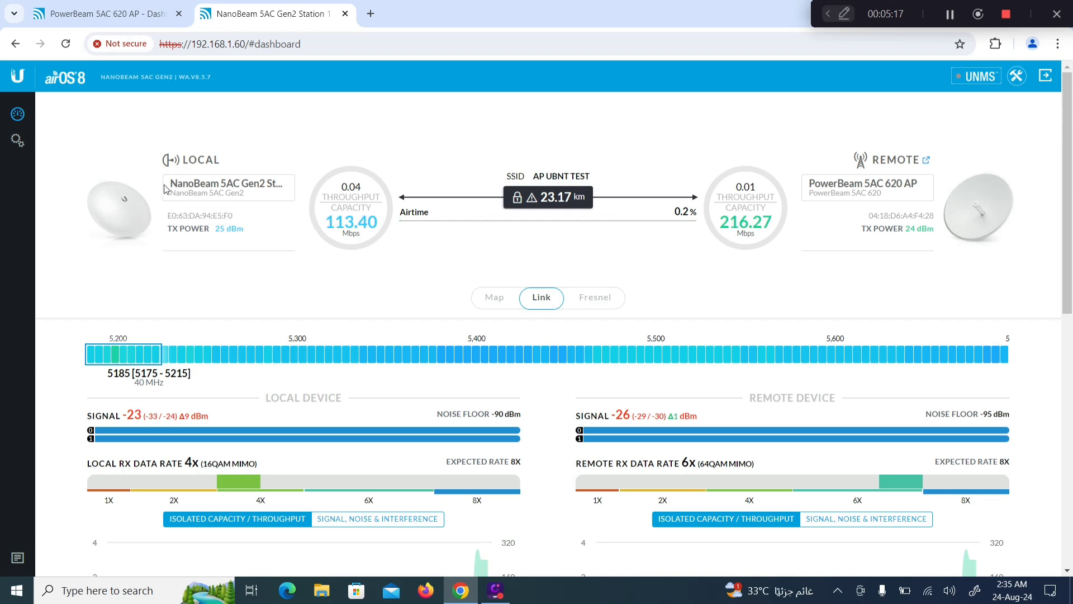
drag(176, 184, 279, 188)
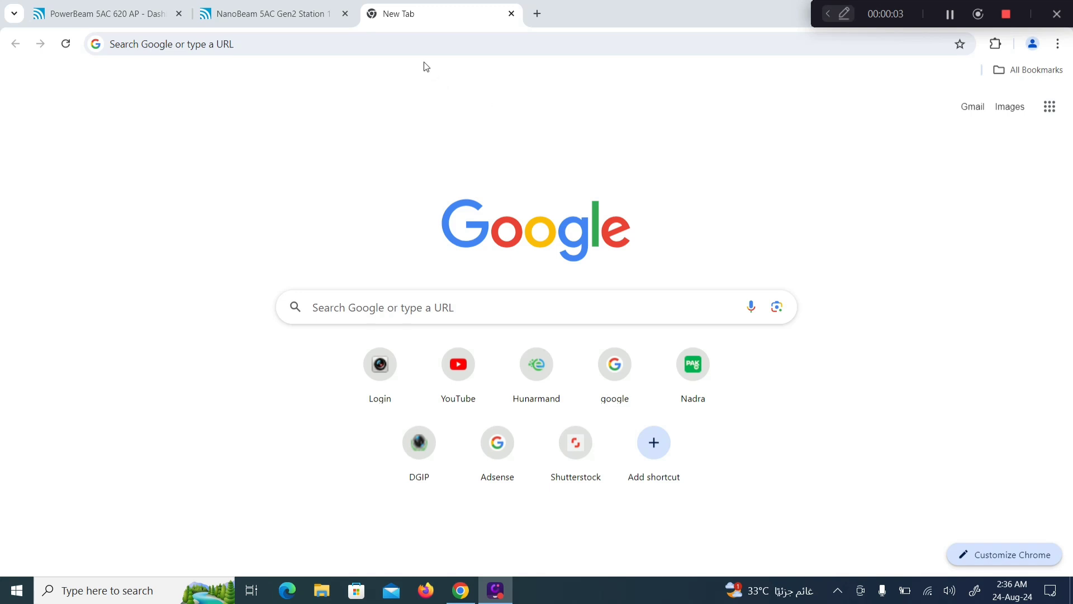
Step: Open the PowerBeam at 192.168.1.20, set the country to Saudi Arabia and accept the terms
click(415, 46)
text(192.168.1.20)
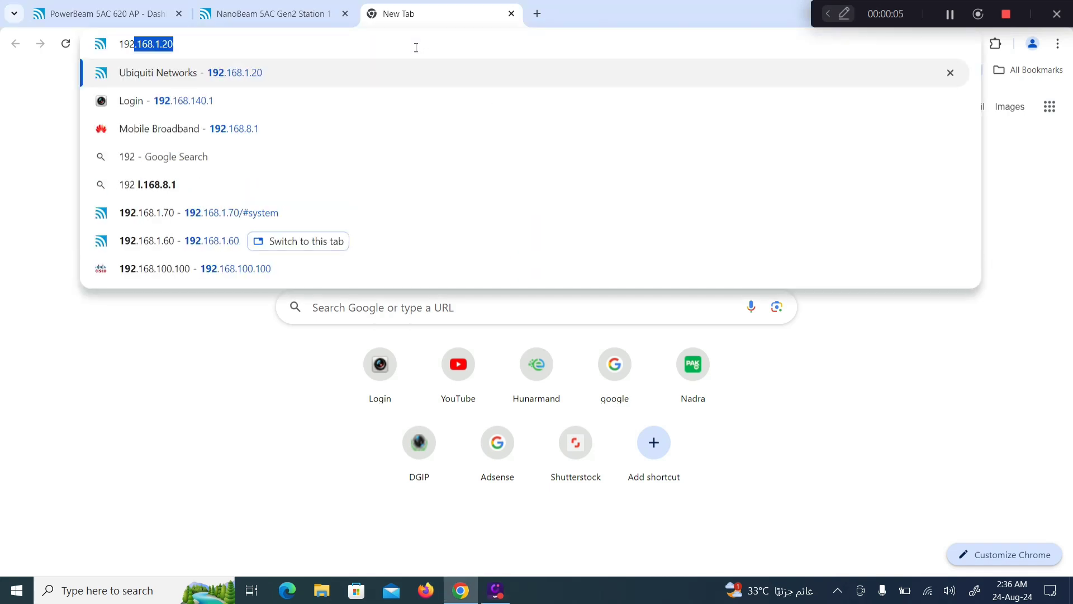
key(Return)
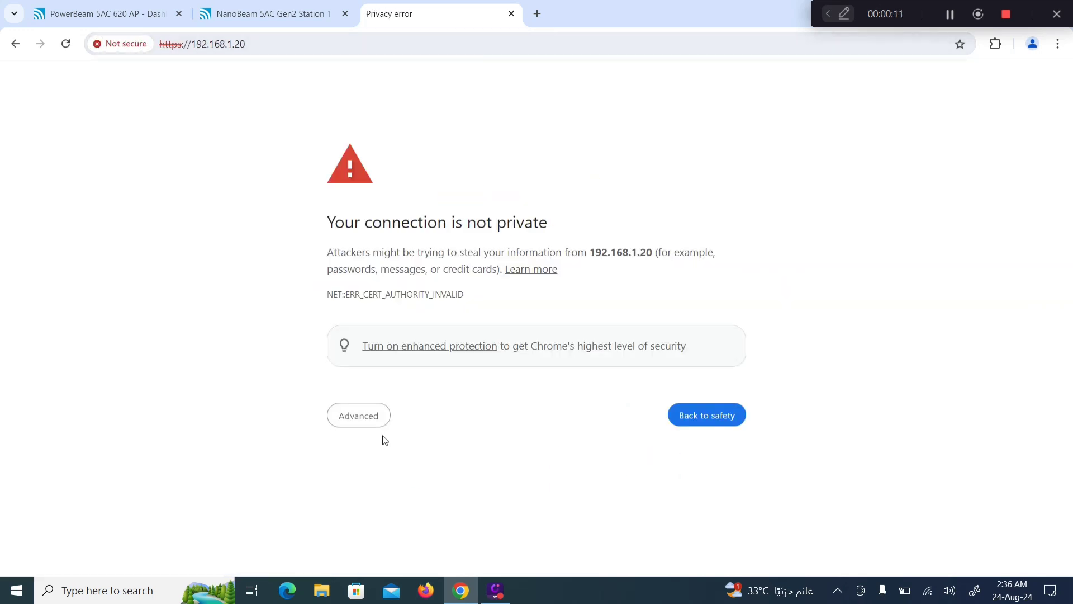
click(372, 425)
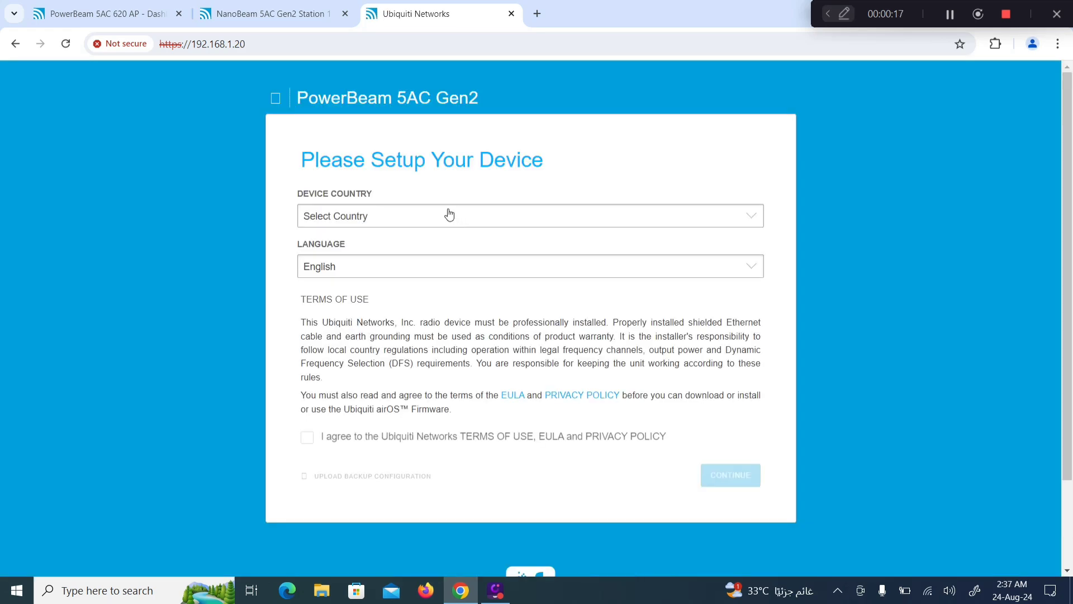
click(444, 216)
text(sau)
key(Return)
click(308, 429)
click(730, 465)
Step: Create the admin account with a new confirmed password and save it
click(402, 218)
click(470, 247)
click(371, 274)
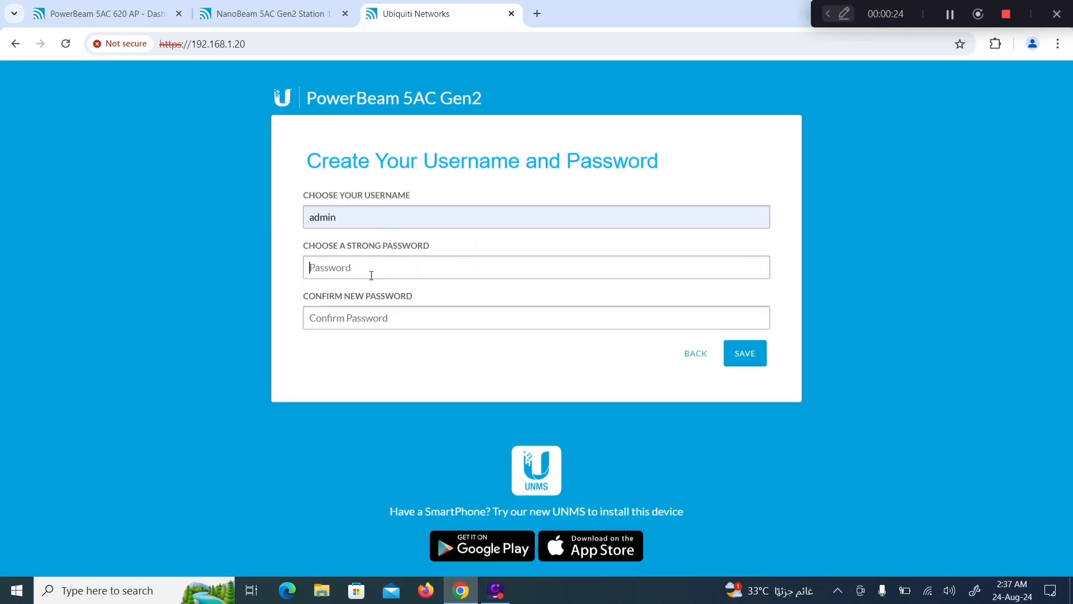
text(••••••••••••)
click(348, 316)
text(••••••••••••)
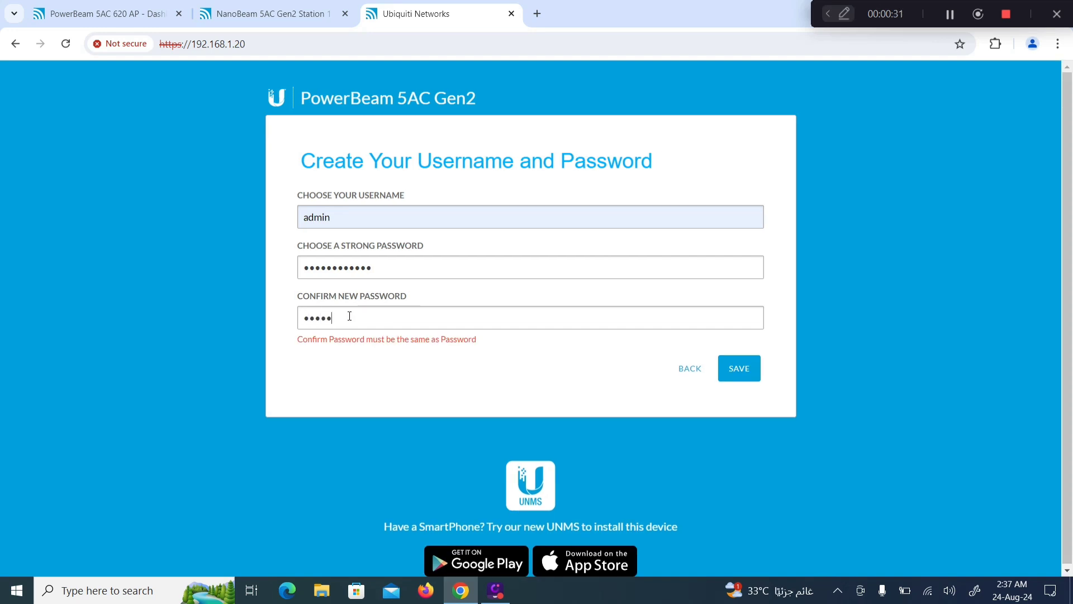
key(Return)
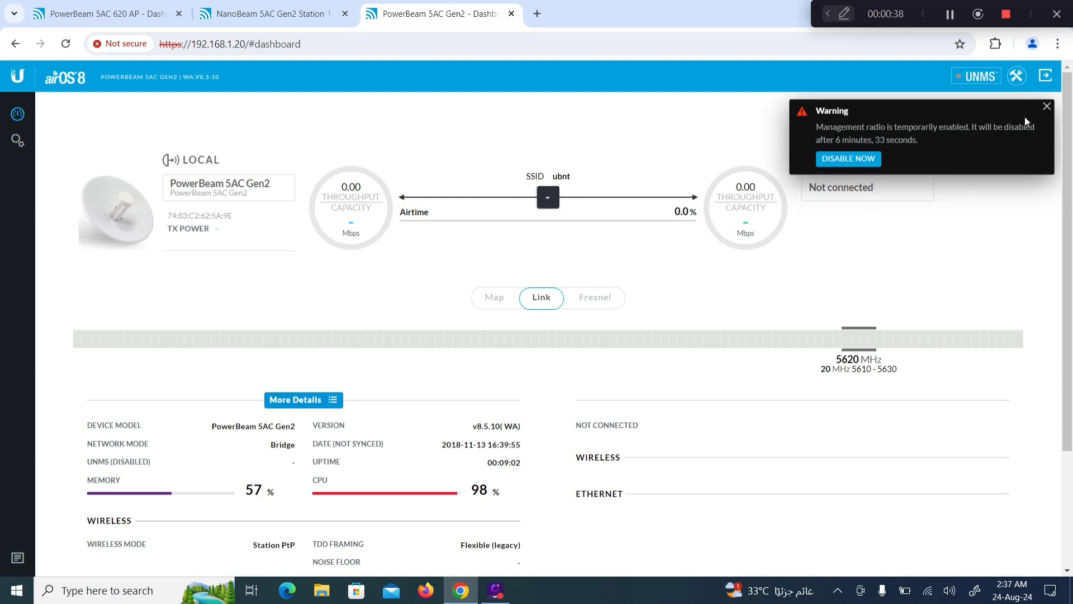
Step: Note the PowerBeam Gen2's Not connected status, then set its wireless mode to Station PtMP
click(1046, 106)
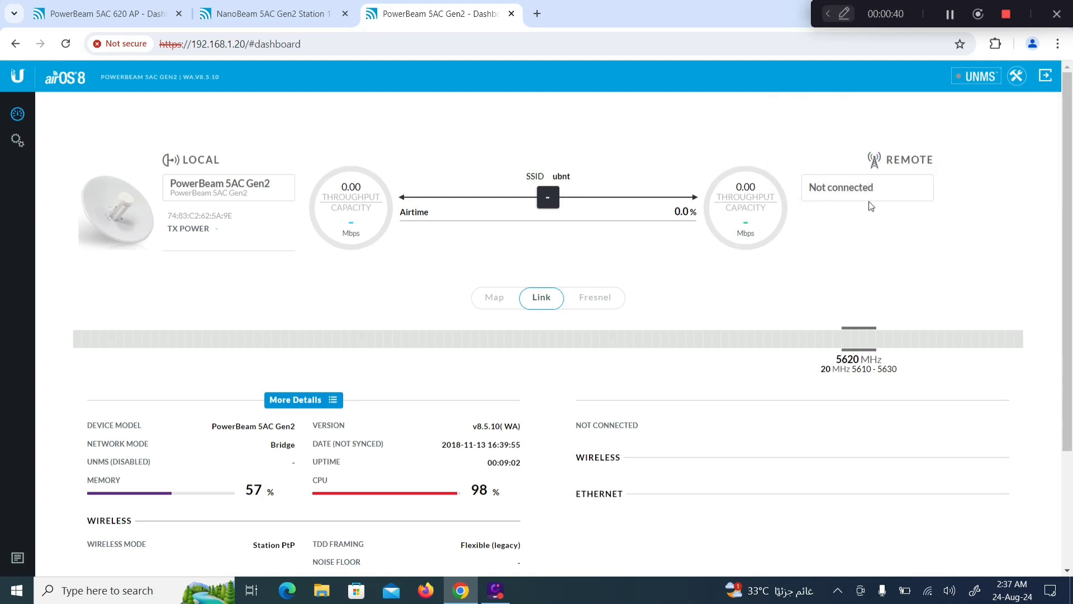
drag(826, 187, 874, 189)
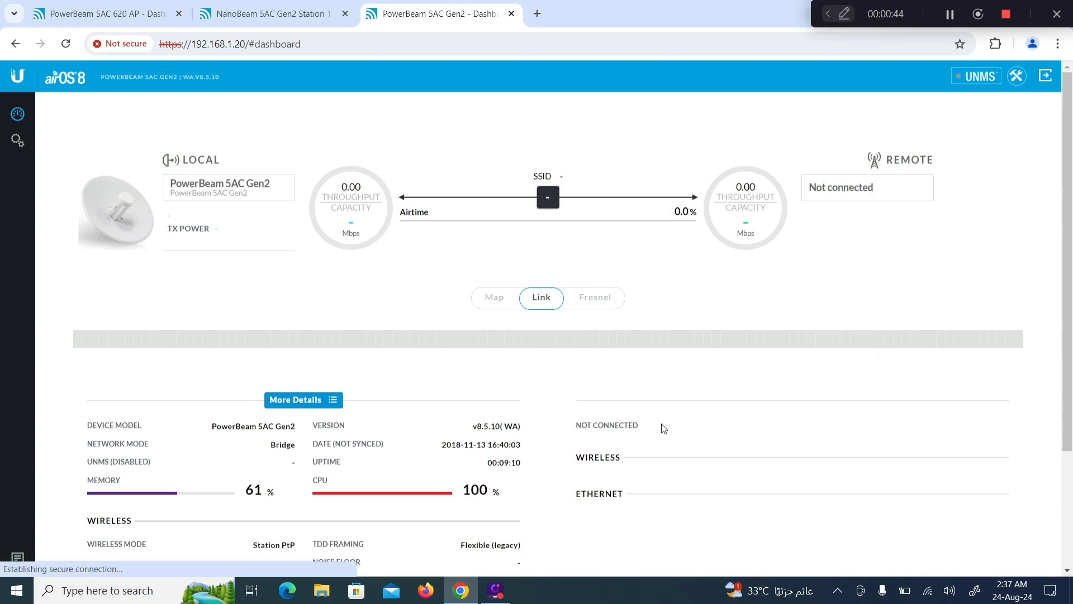
drag(645, 429, 579, 423)
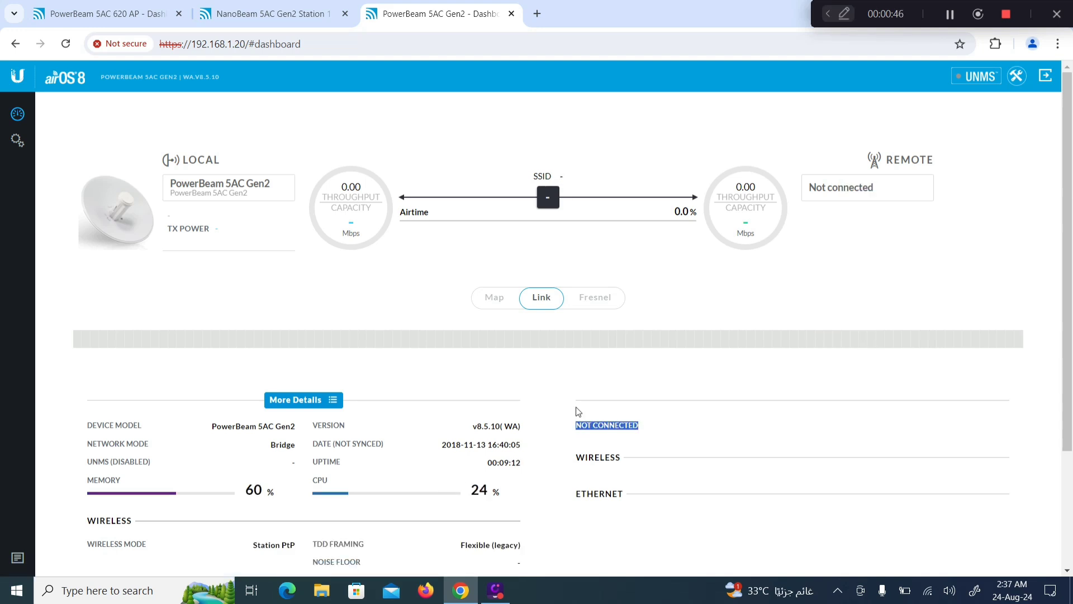
click(16, 142)
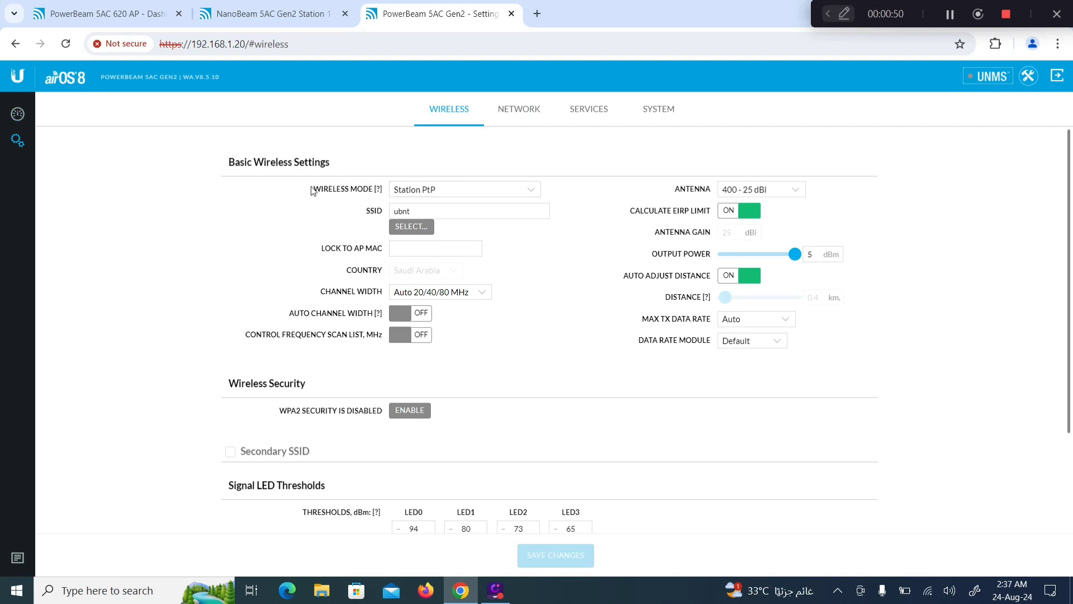
drag(222, 163, 337, 167)
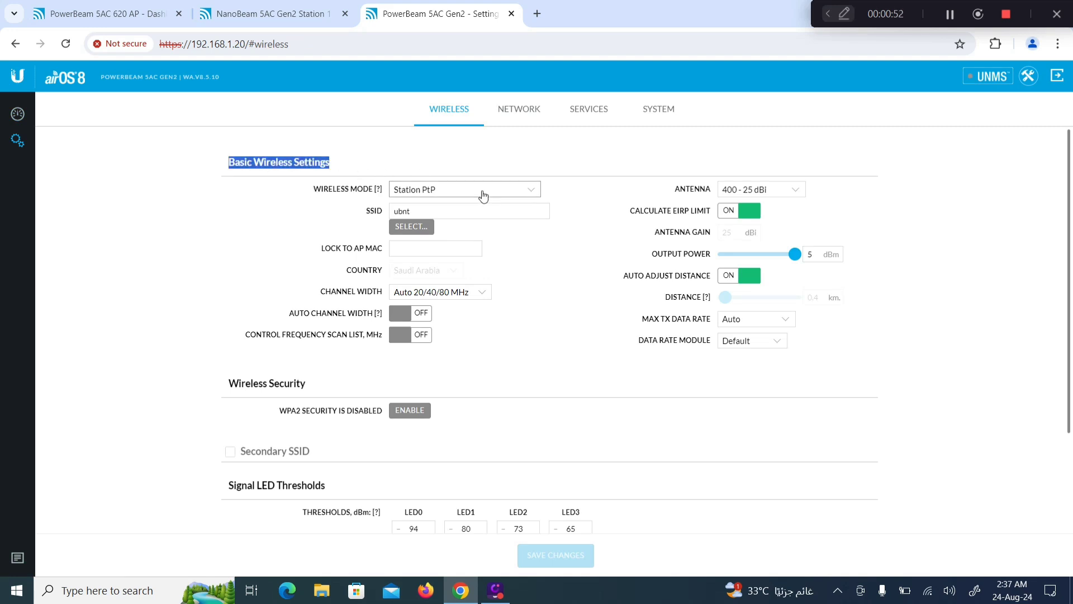
click(518, 193)
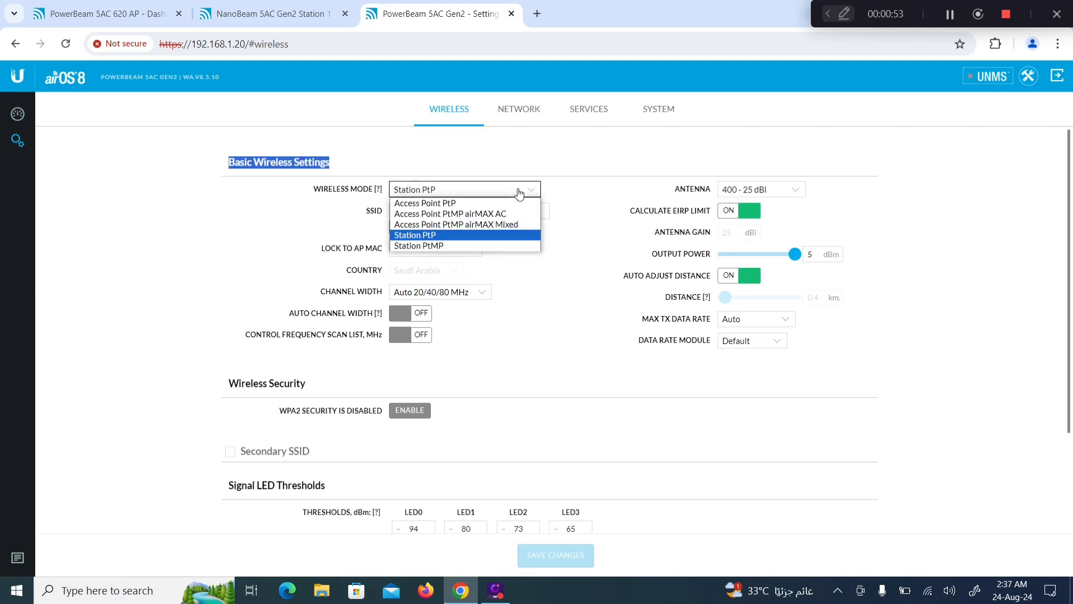
click(436, 246)
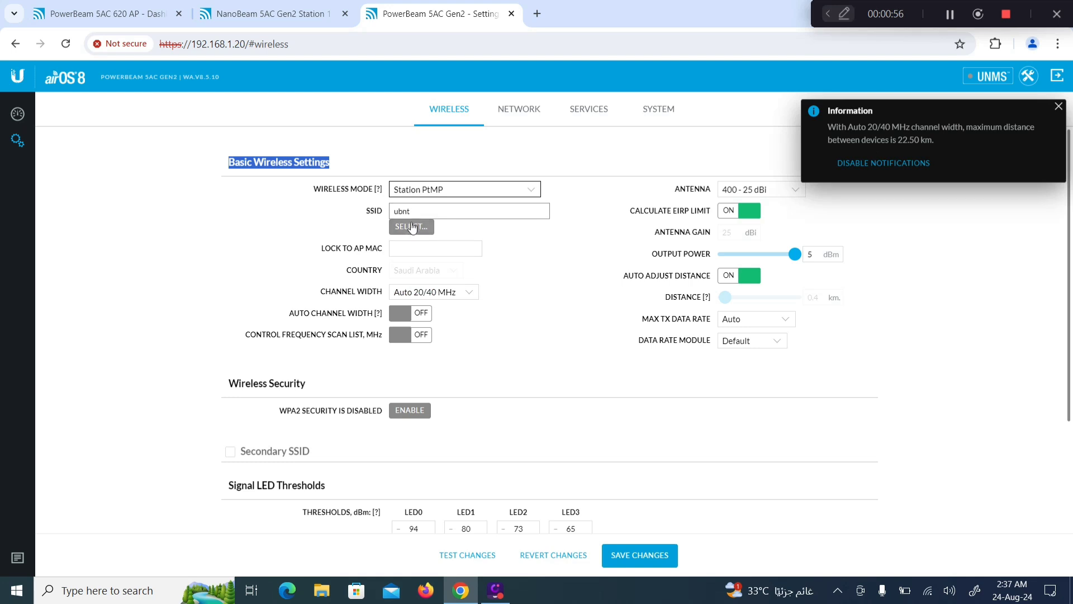
Step: Select AP UBNT TEST as the SSID from the site survey
click(418, 230)
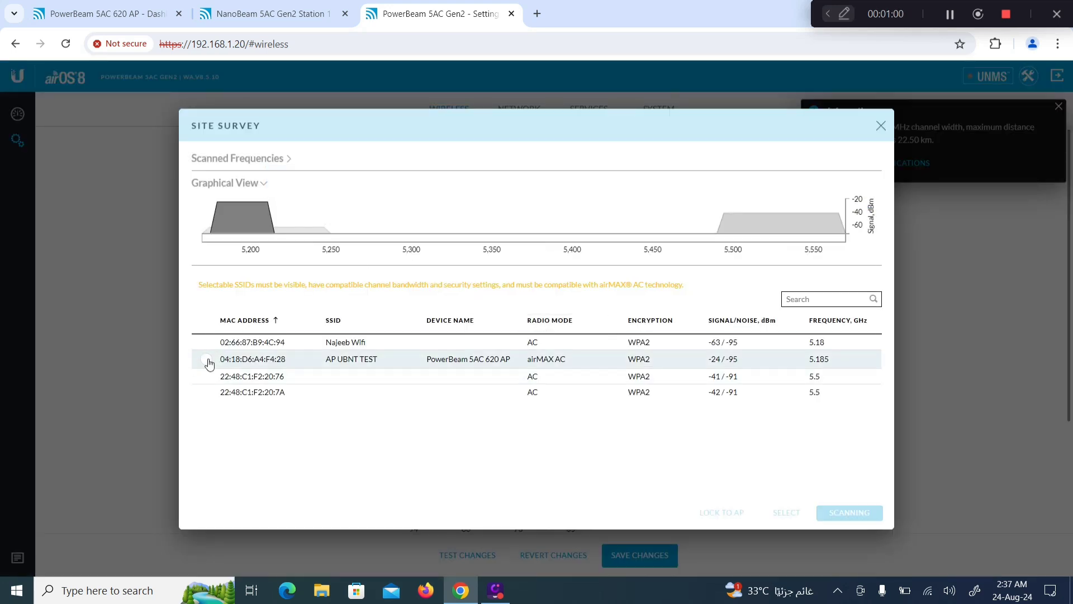
click(207, 360)
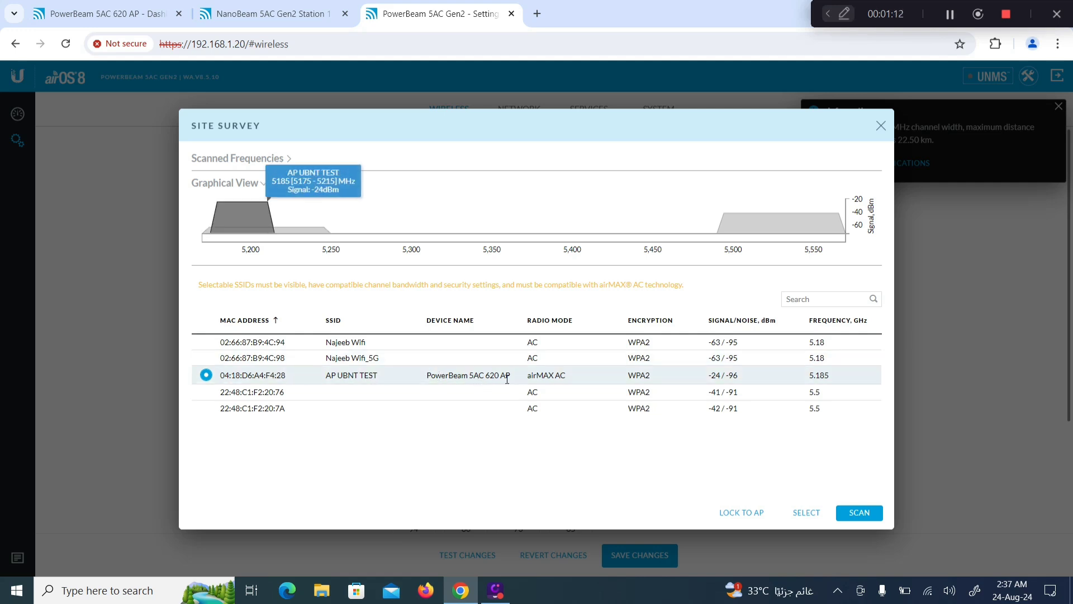
click(805, 512)
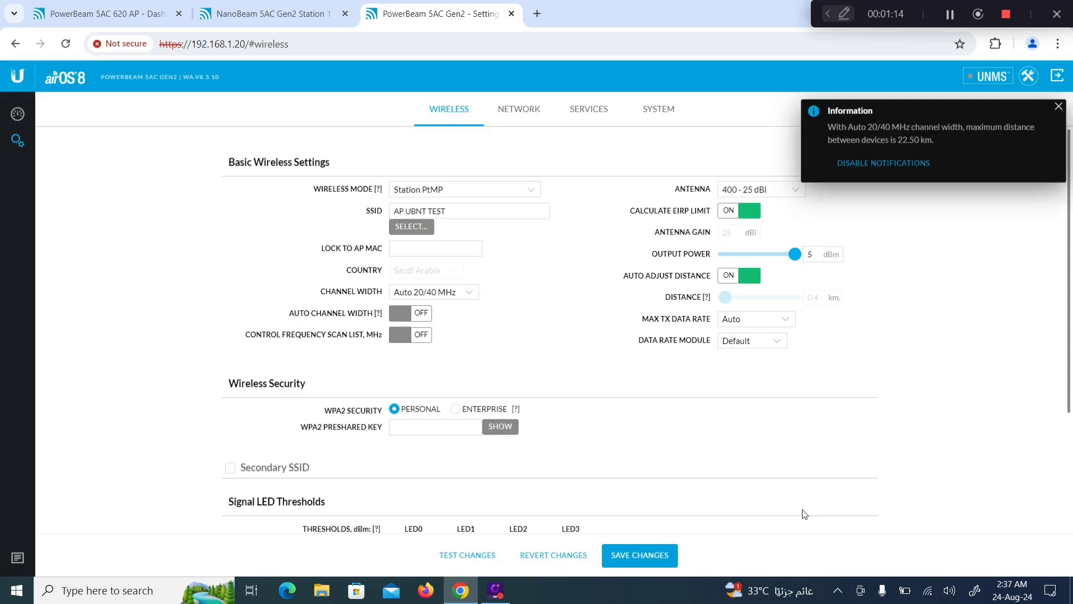
Step: Lock the station to the AP UBNT TEST access point, MAC 04:18:D6:A4:F4:28
click(411, 227)
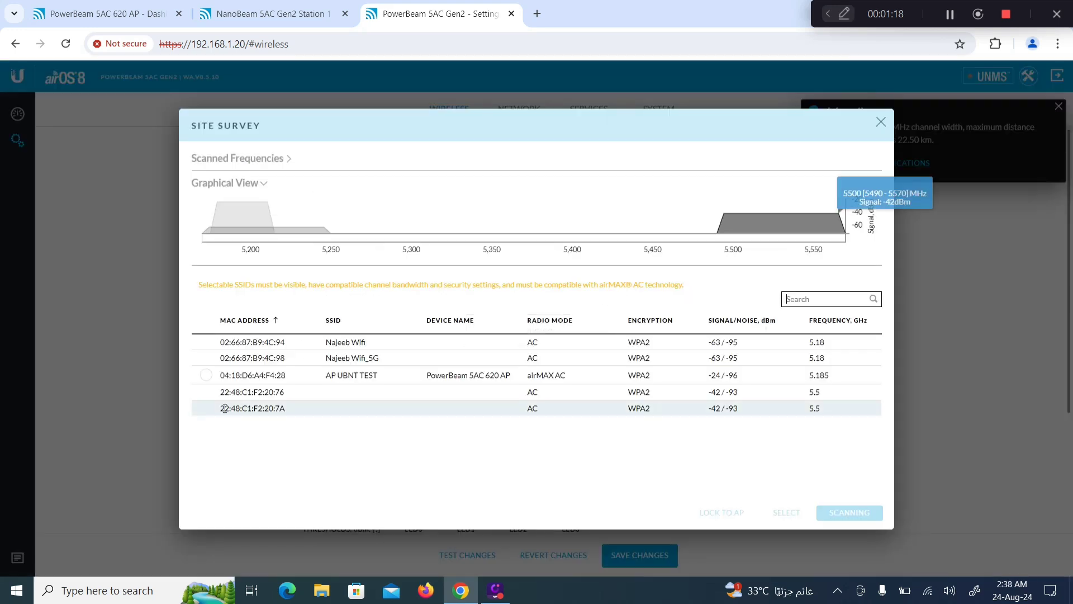
click(207, 376)
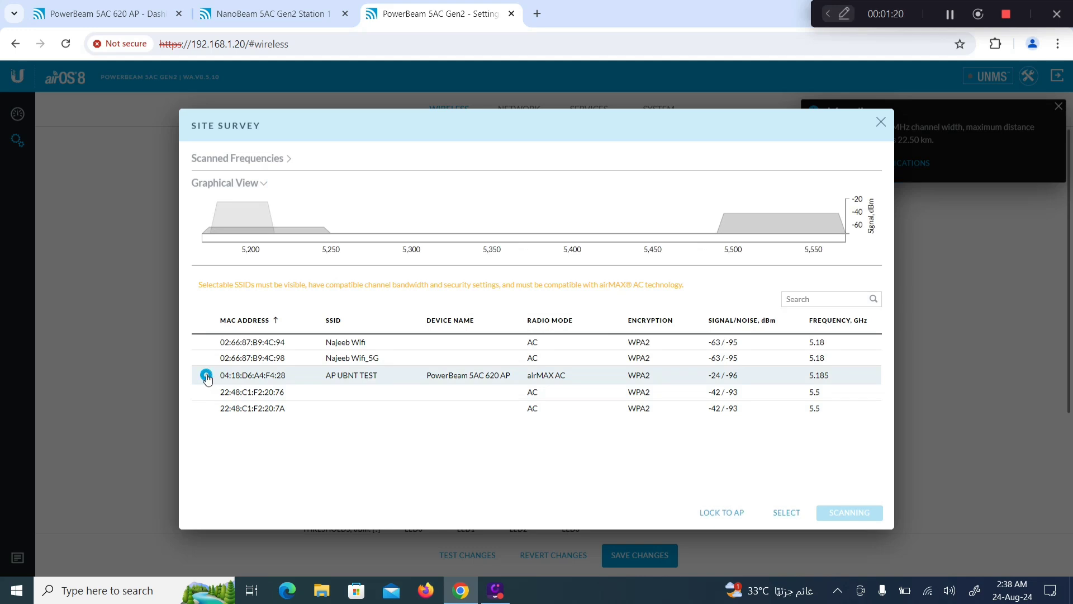
click(723, 513)
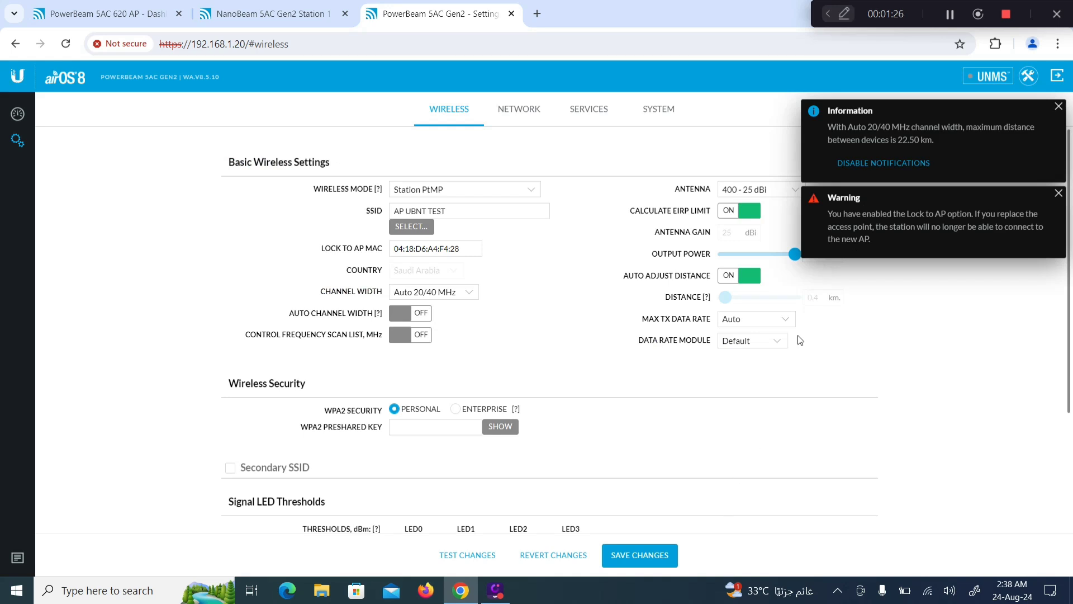
click(1058, 108)
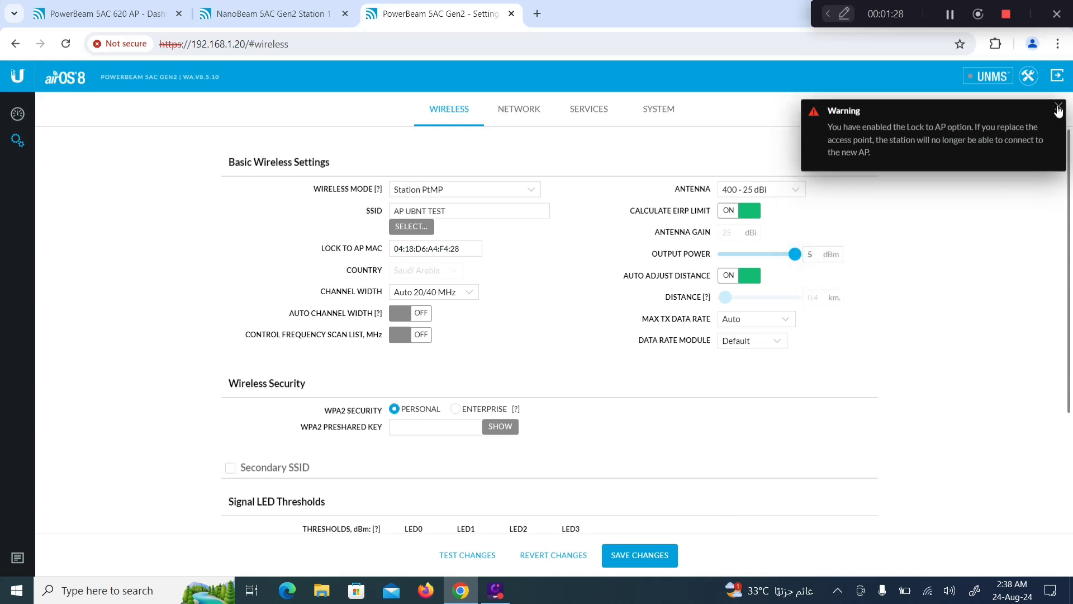
click(1058, 109)
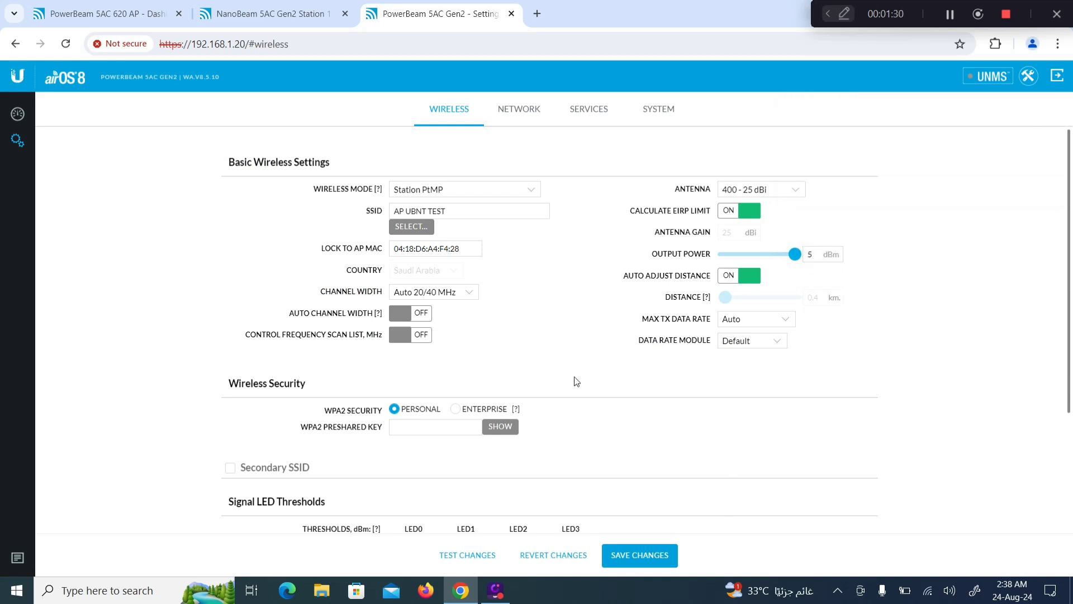
Step: Verify the locked AP MAC, then enter and reveal the WPA2 preshared key
click(465, 249)
click(109, 11)
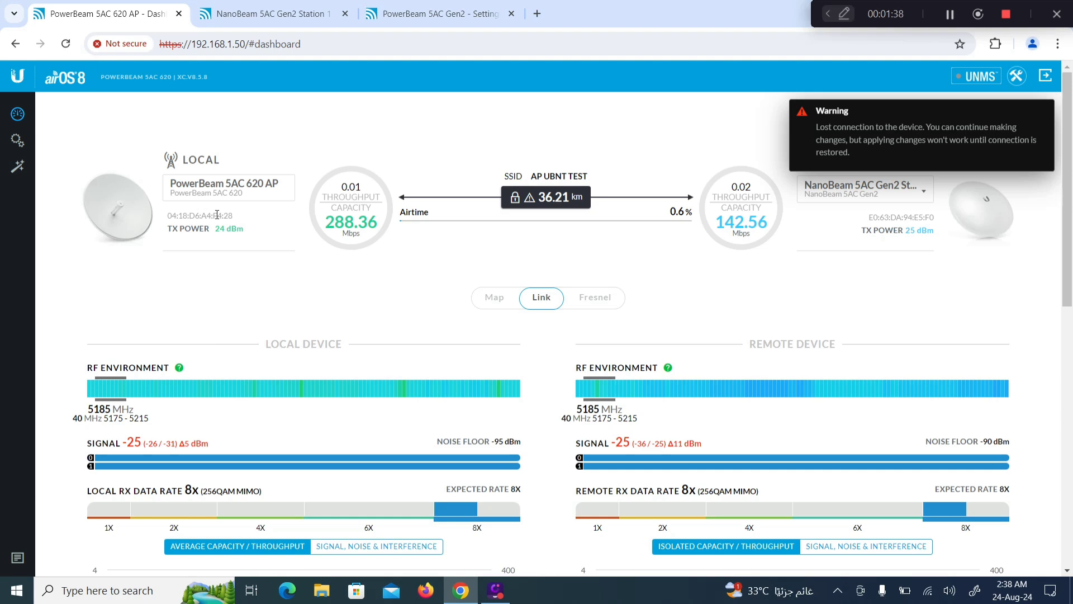
click(430, 14)
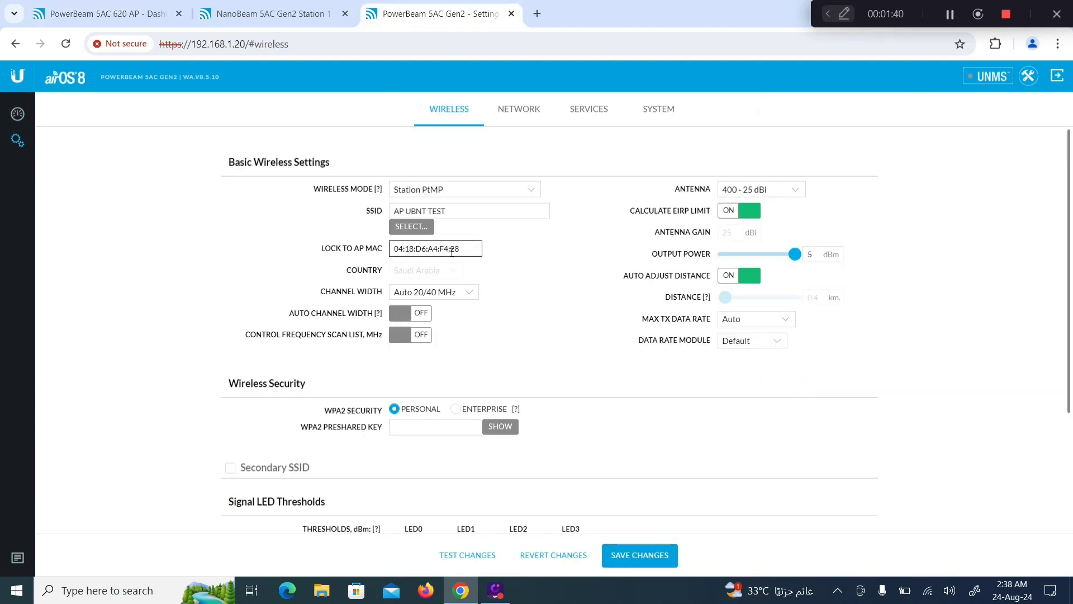
click(414, 426)
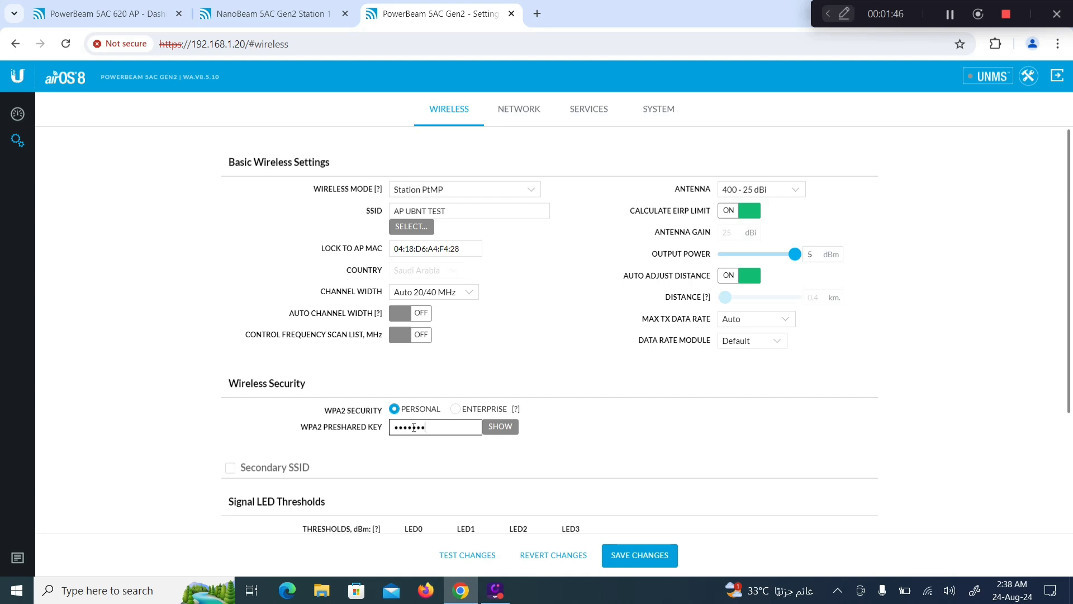
click(501, 428)
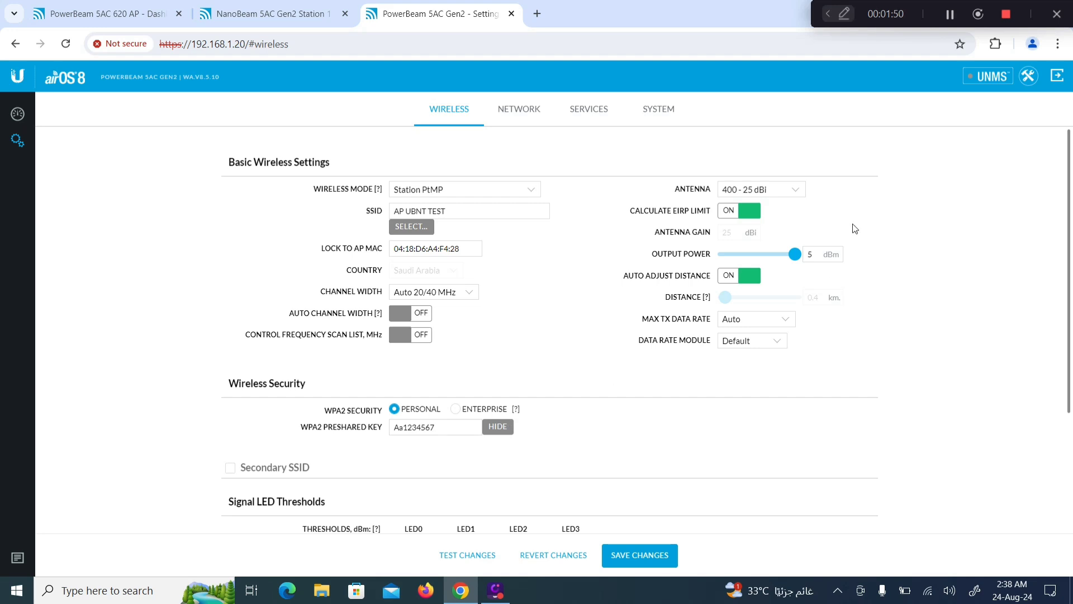
Step: Turn off EIRP limit and auto distance, set output power 24 dBm and distance 22.5 km
click(729, 215)
drag(748, 254, 806, 257)
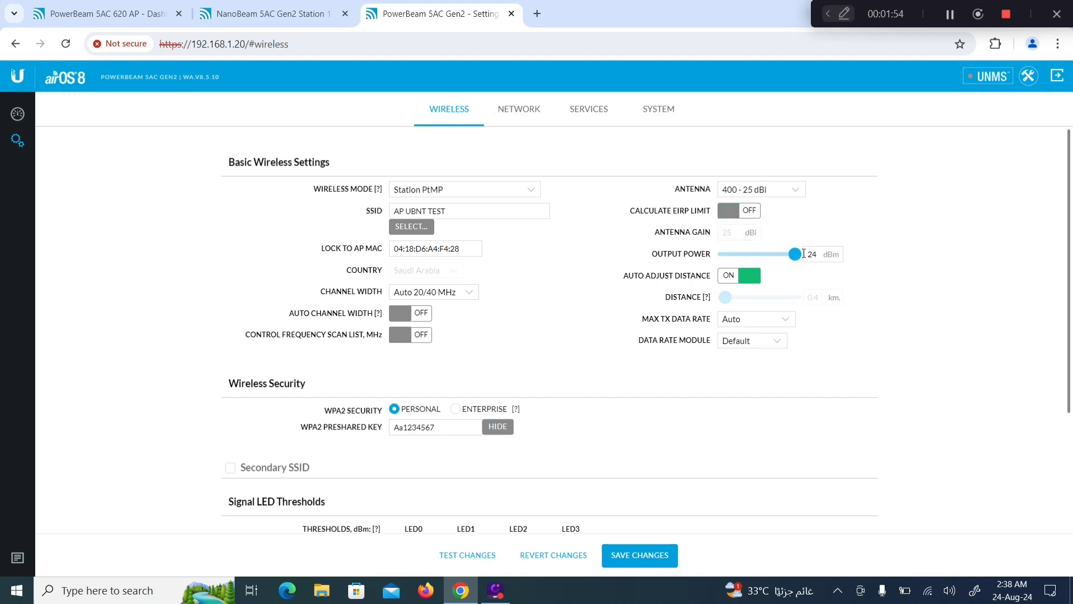
click(727, 277)
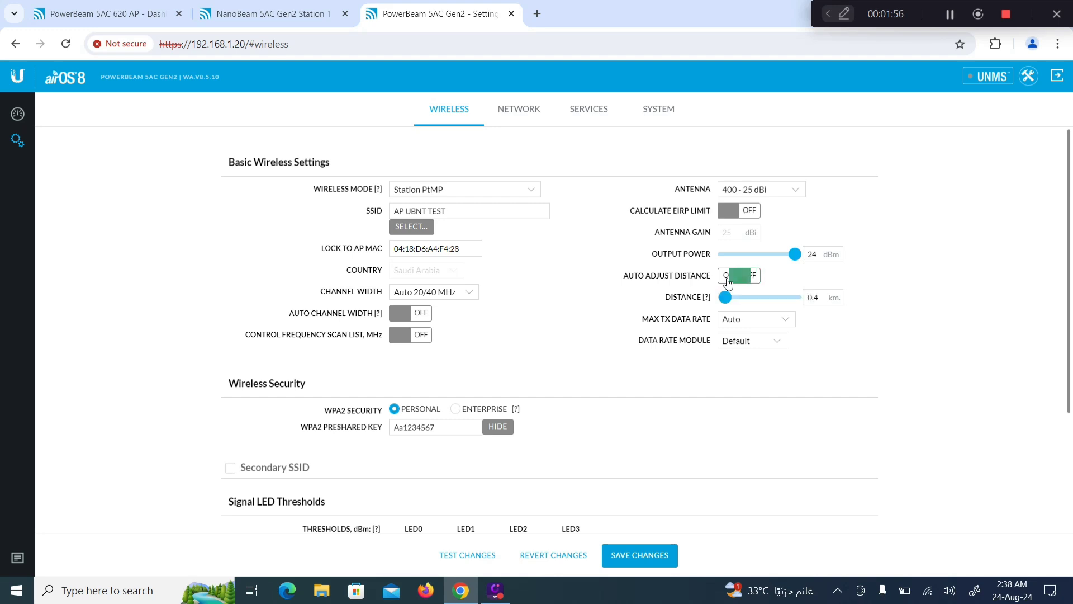
drag(725, 297, 813, 301)
click(813, 297)
click(863, 308)
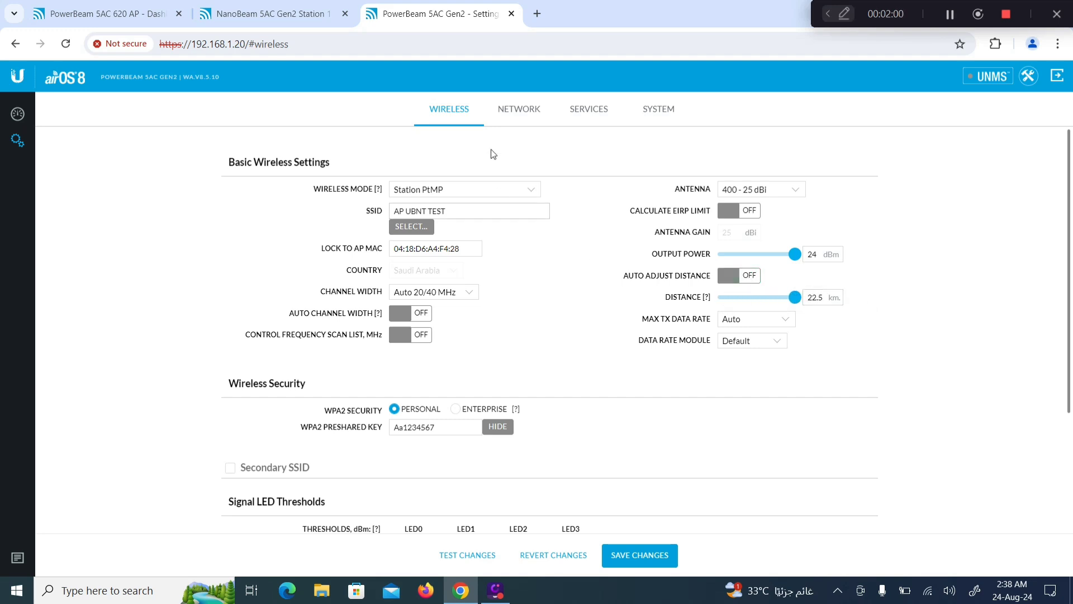
click(530, 109)
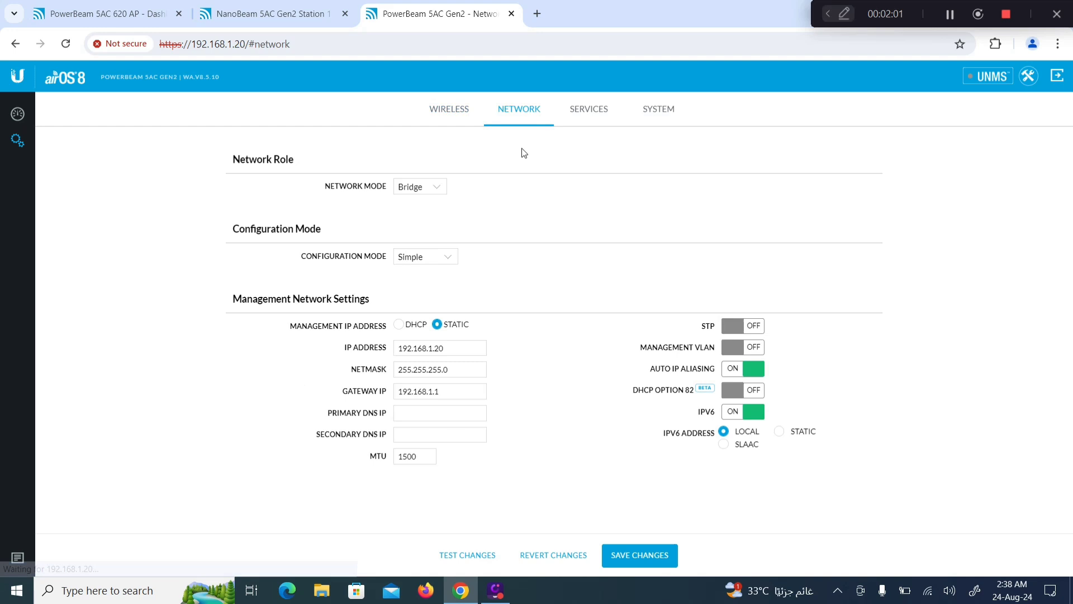
Step: Set the PowerBeam station's management IP to 192.168.1.70 and gateway to 192.168.100.1
click(450, 347)
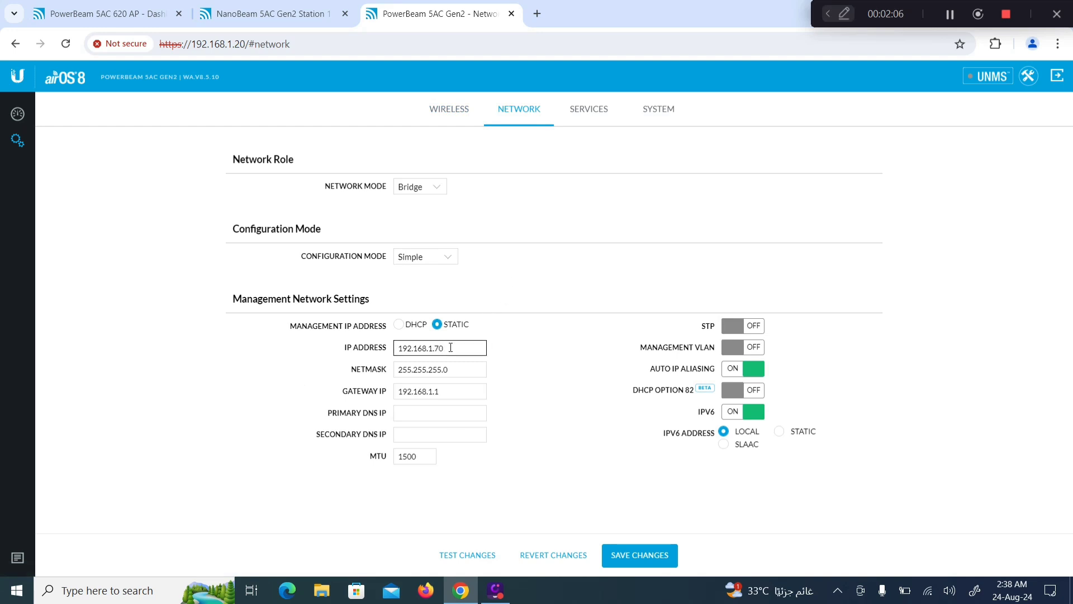
click(134, 14)
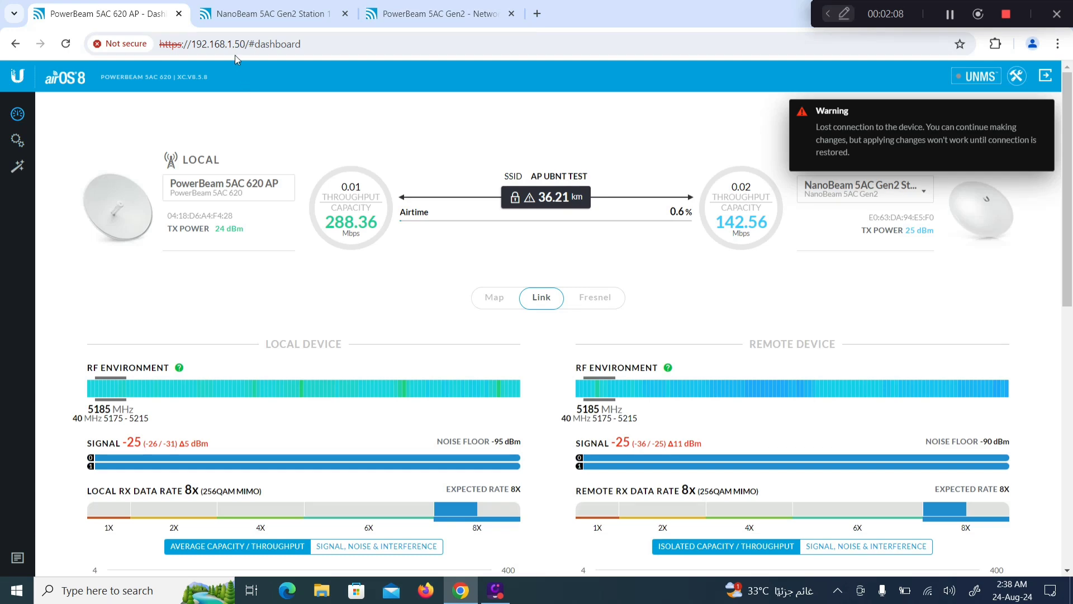
click(259, 15)
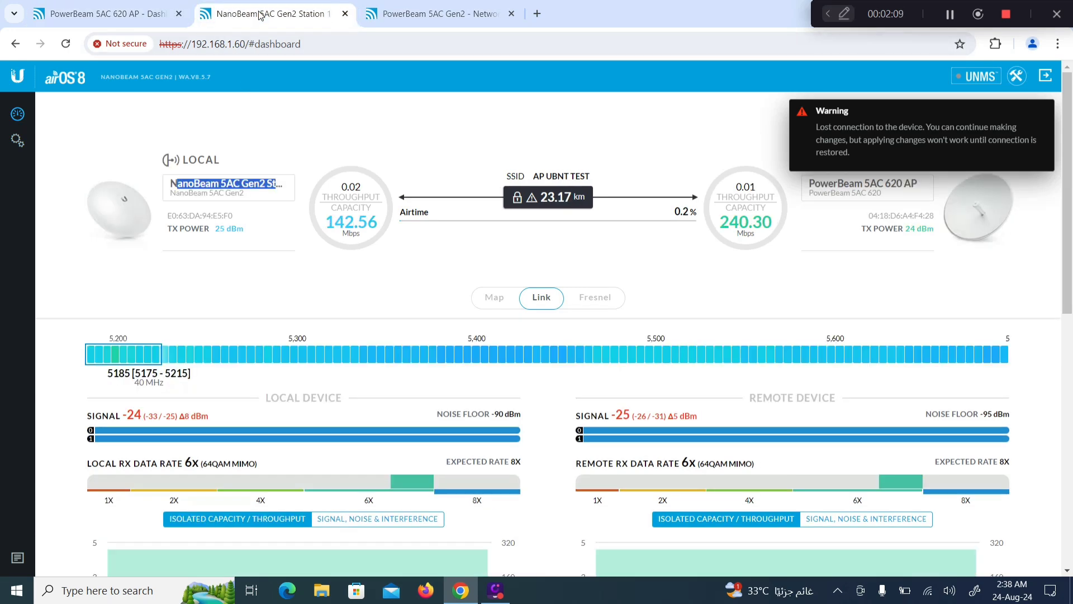
click(418, 15)
click(436, 393)
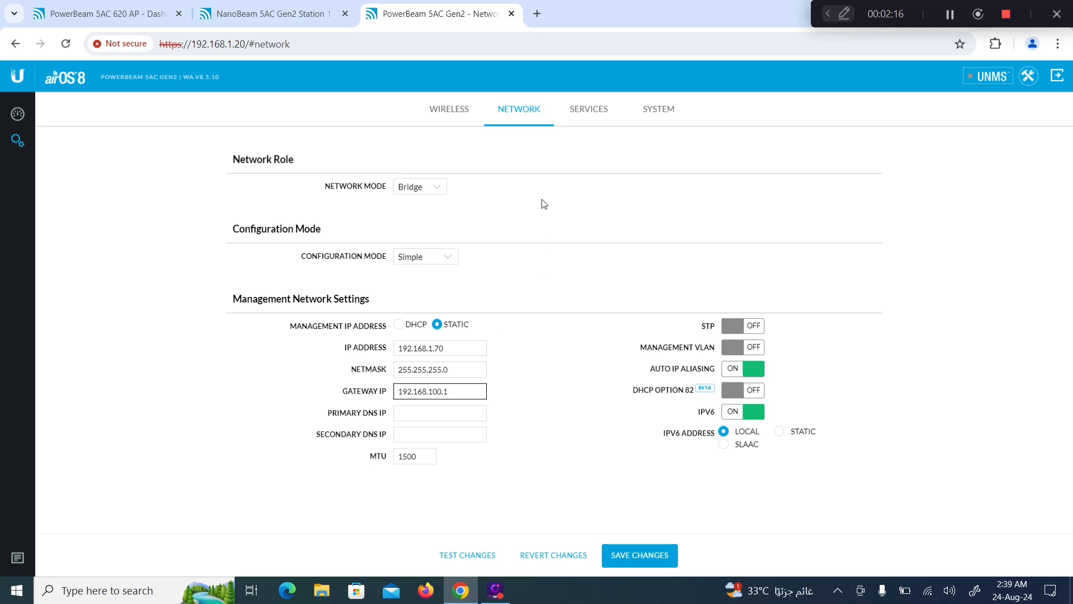
click(591, 108)
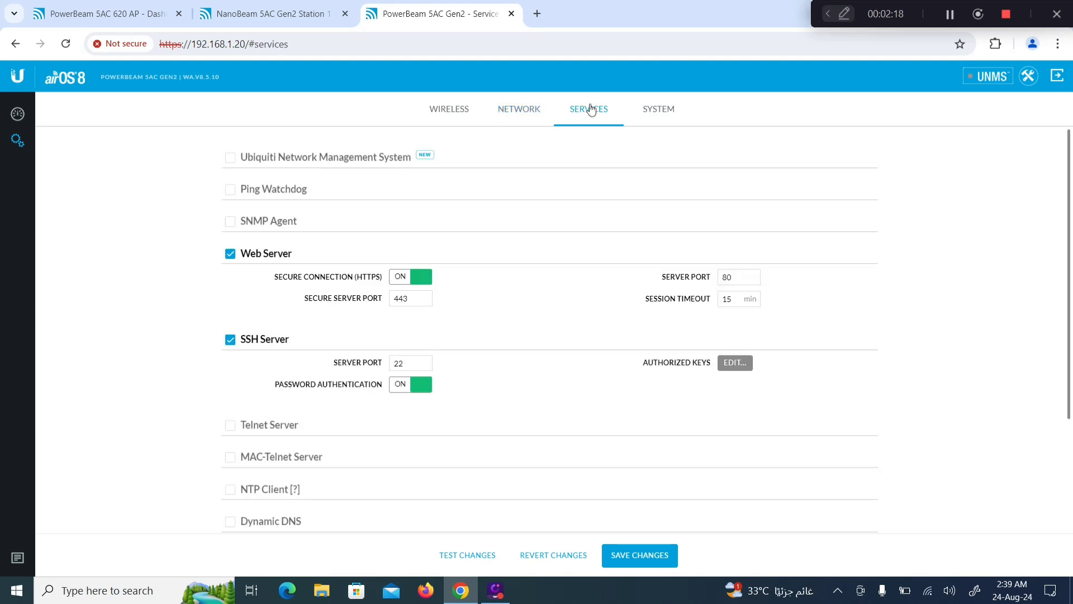
Step: Rename the station to 'PowerBeam 5AC Gen2 Station 2' and turn off update checks
click(658, 116)
click(472, 301)
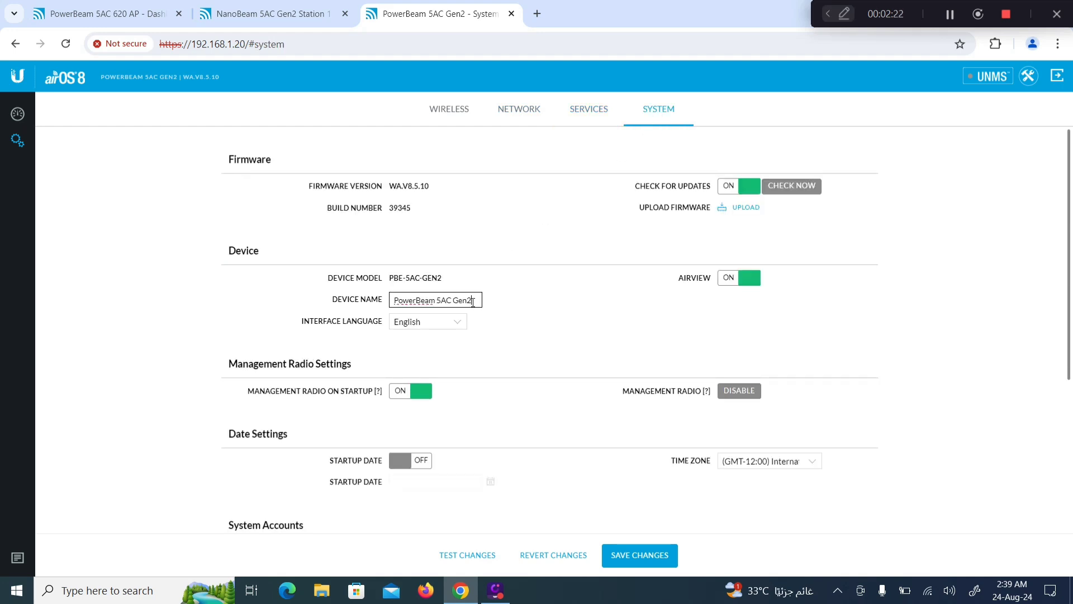
text(Station 2)
click(726, 190)
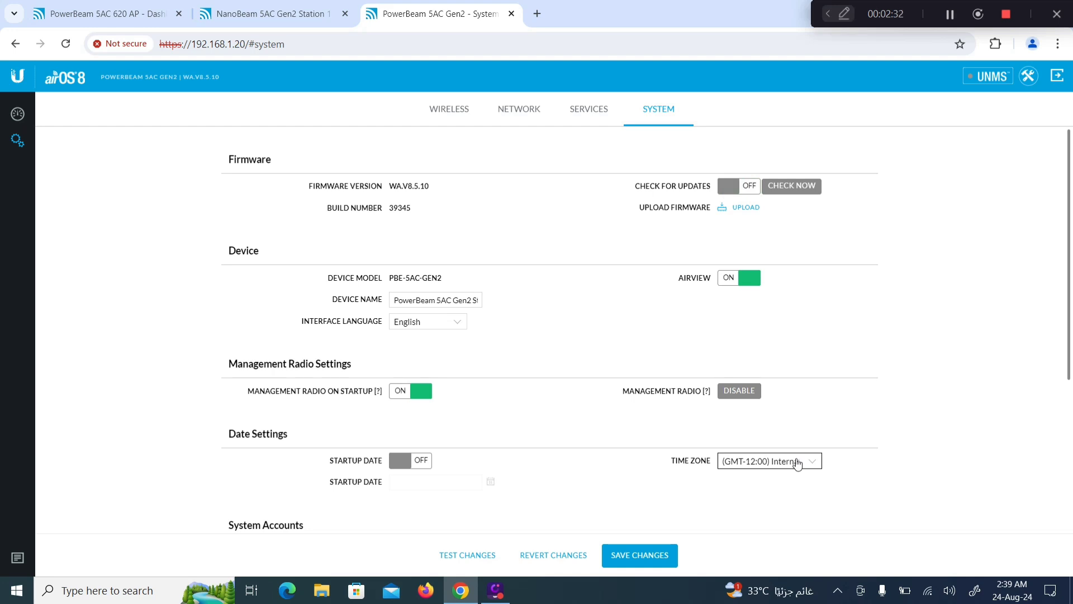
Step: Save and apply the changes, dismissing the management radio warning
click(627, 557)
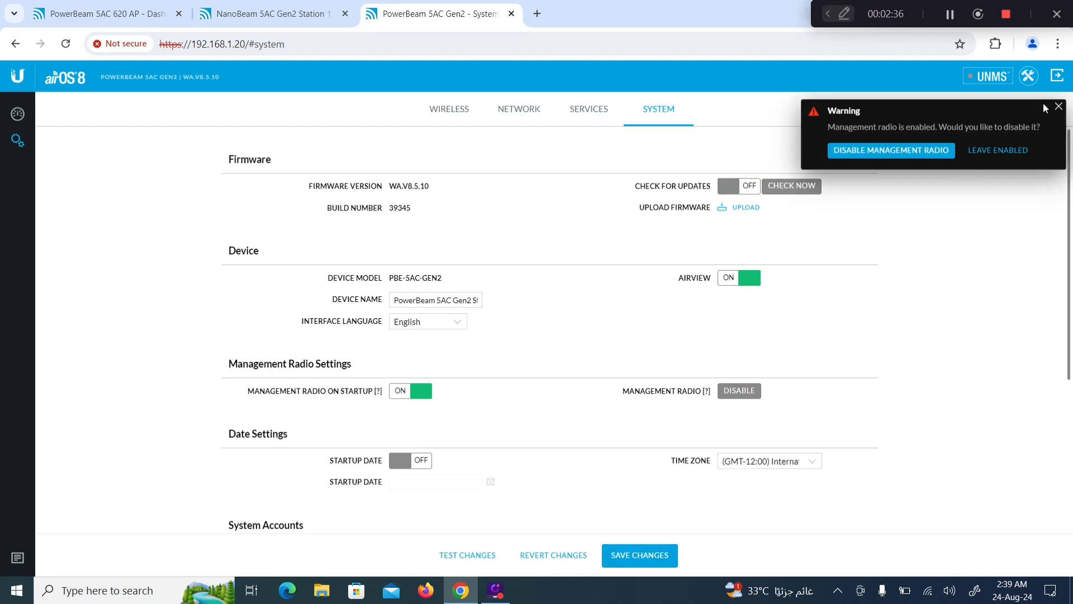
click(1059, 107)
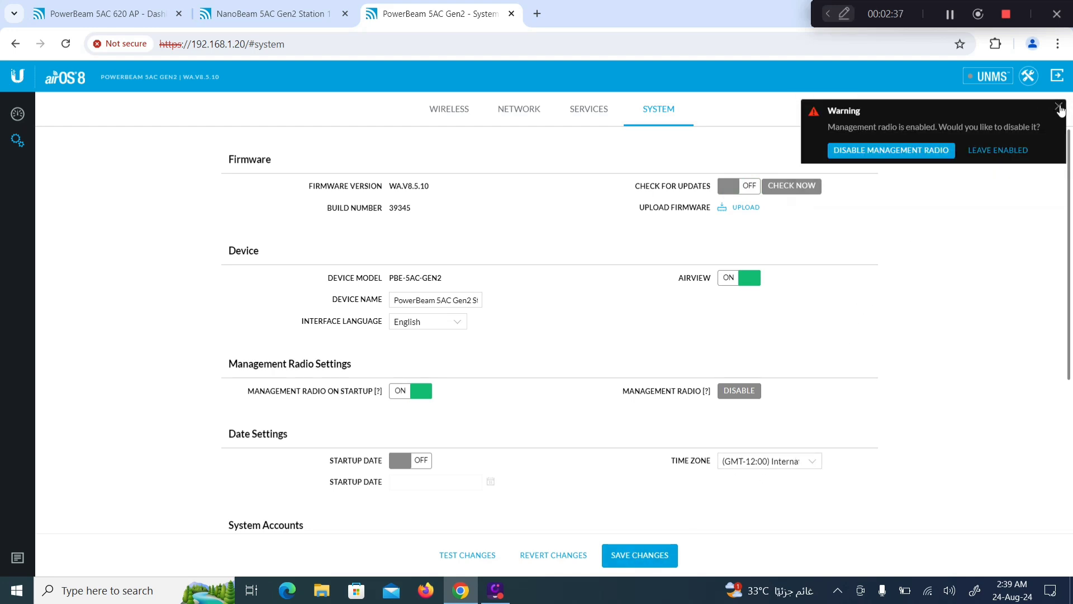
click(639, 555)
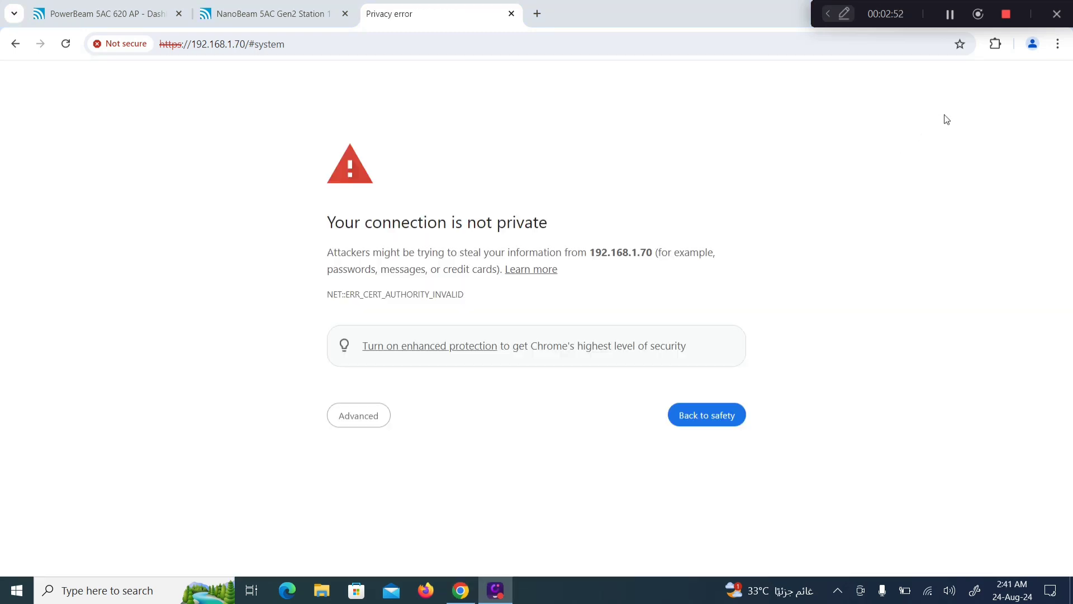
Step: Bypass the certificate warning and log back in as admin at 192.168.1.70
click(362, 414)
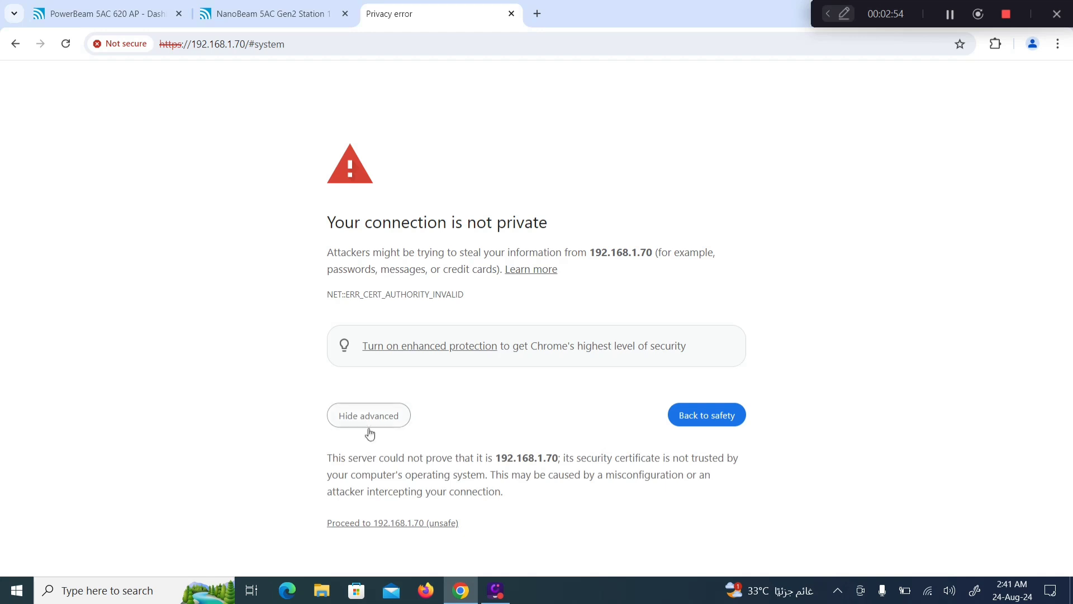
click(338, 526)
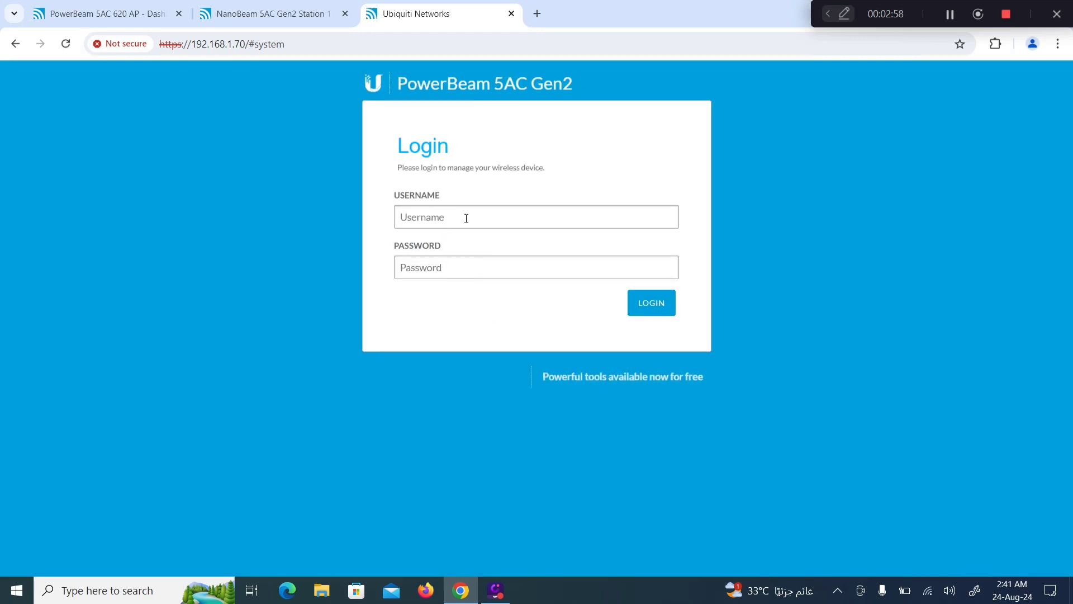
click(465, 217)
click(475, 246)
click(445, 265)
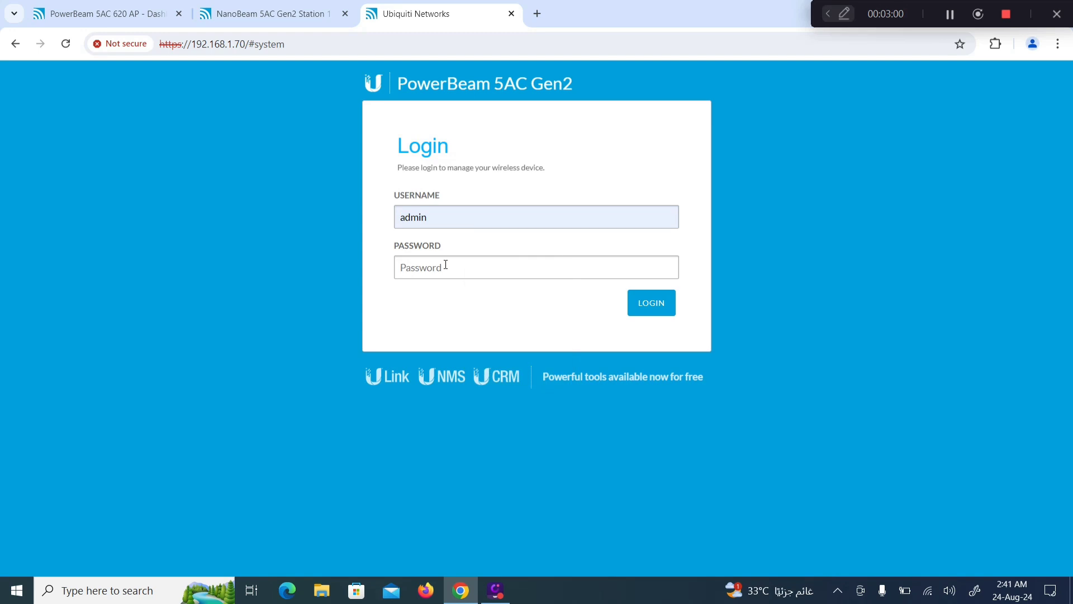
text(•)
key(Return)
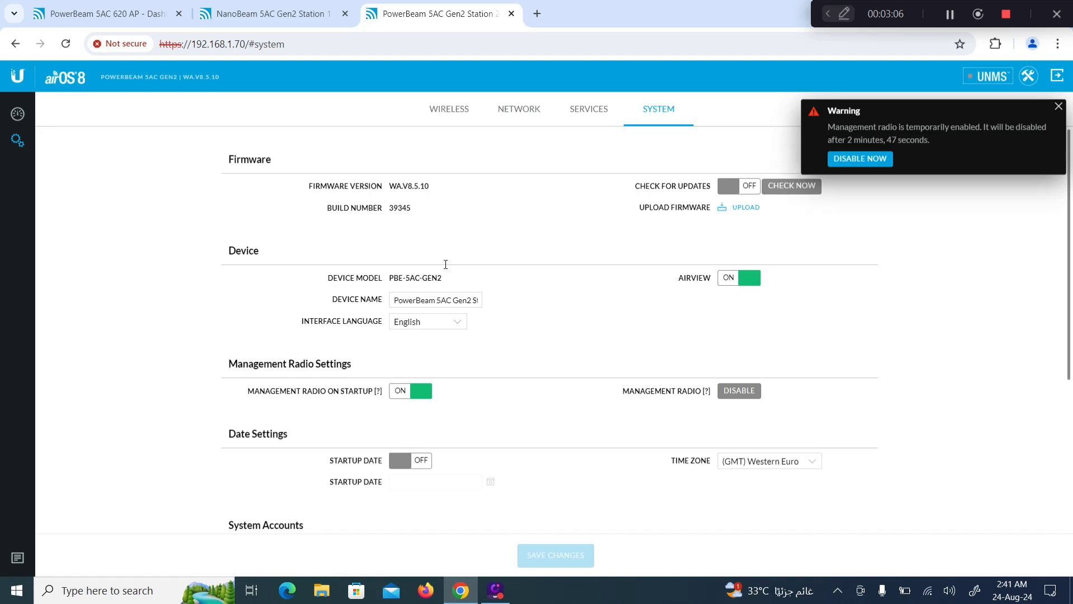
click(1058, 107)
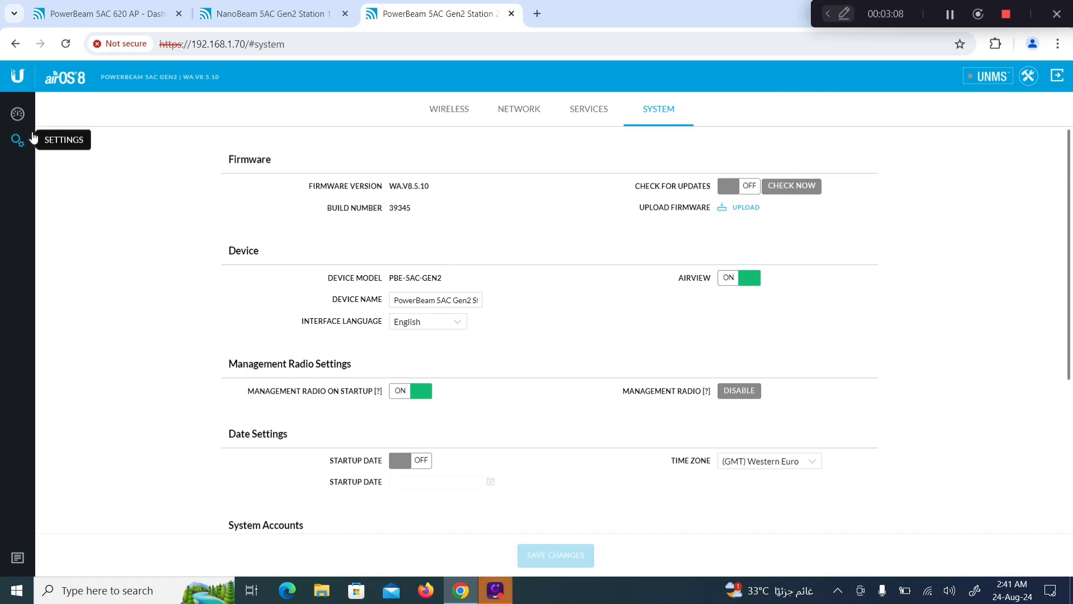
Step: Open and reload the station's link dashboard, dismissing the management radio warning
click(21, 120)
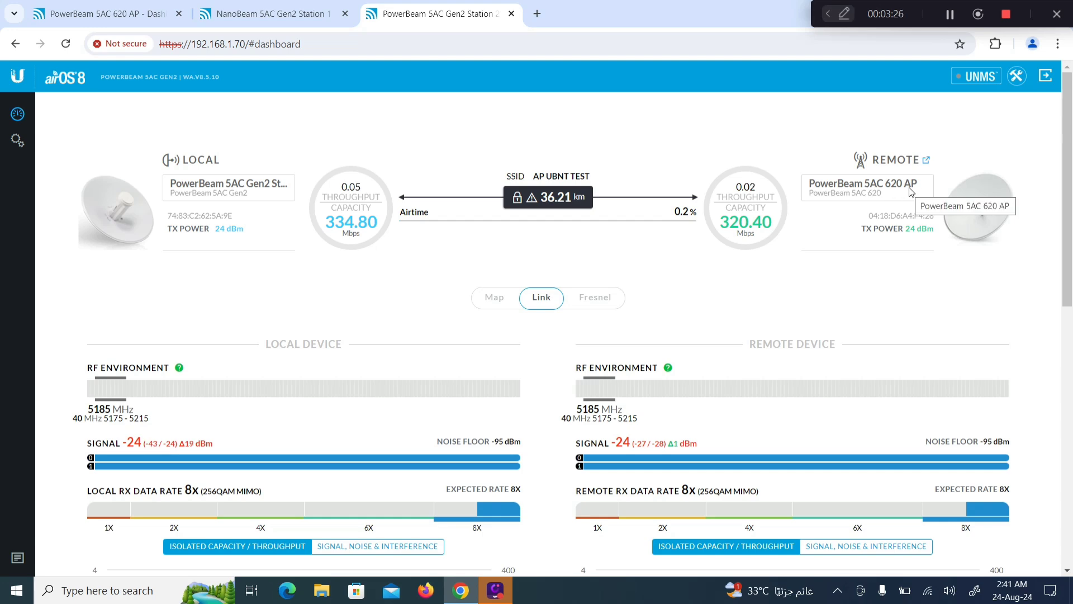
click(66, 45)
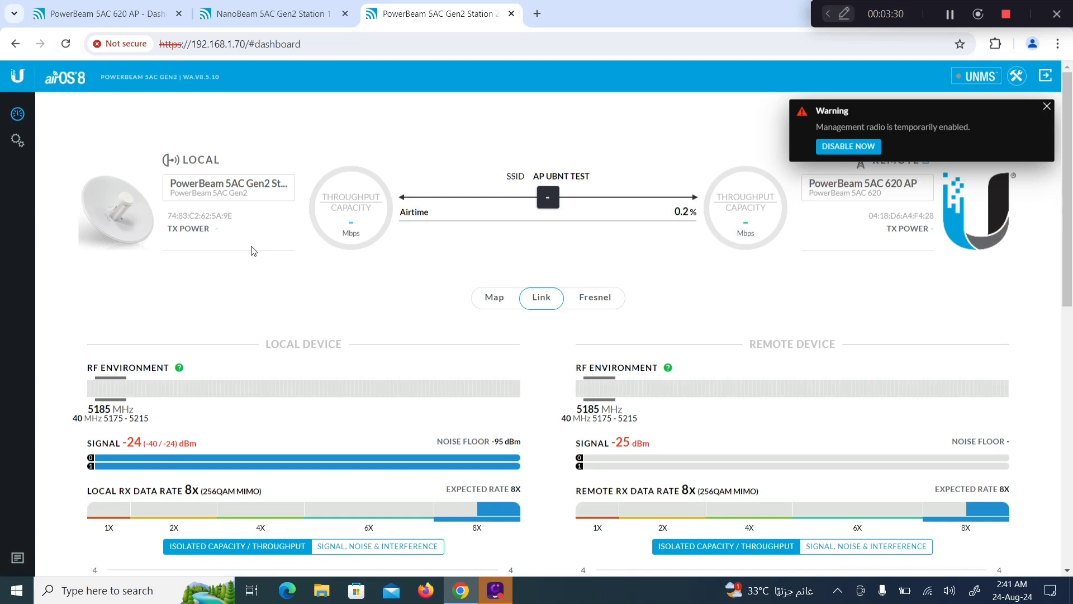
click(1046, 107)
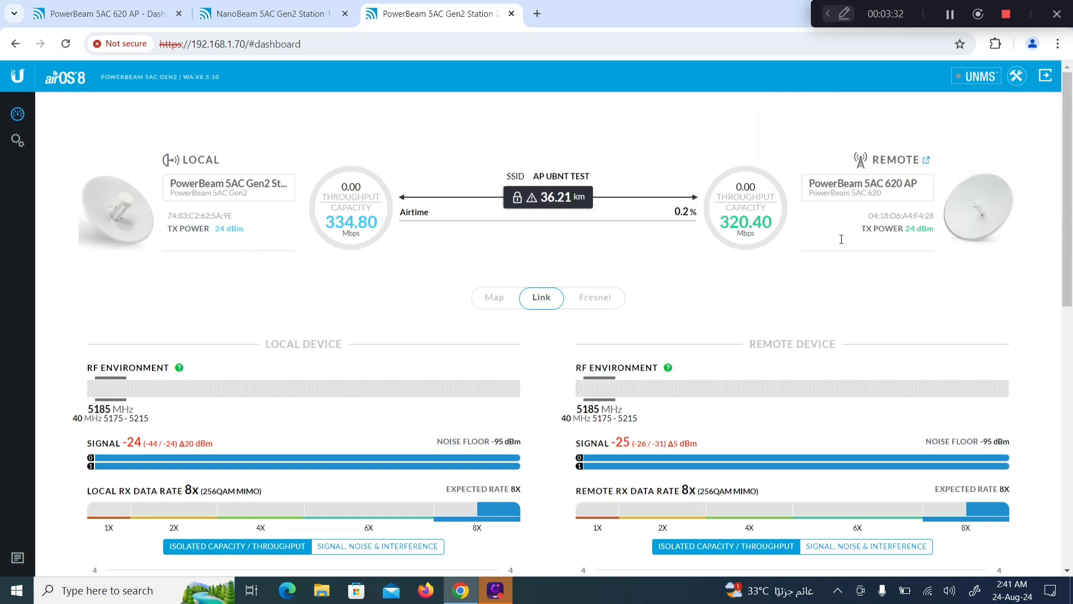
Step: Reload the NanoBeam dashboard, then return to the PowerBeam 620 AP dashboard
click(261, 14)
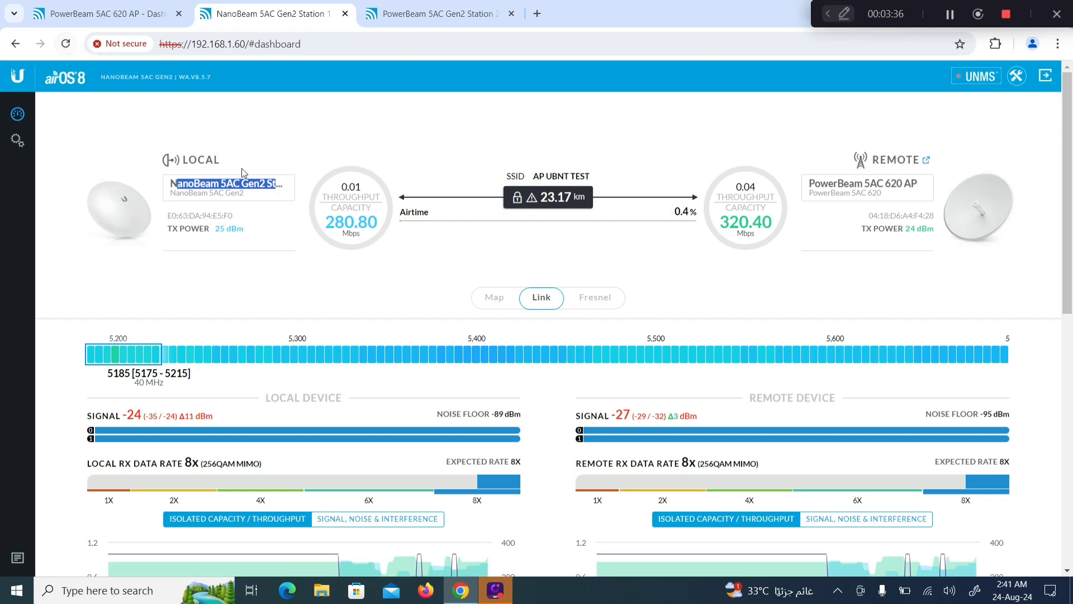
click(65, 45)
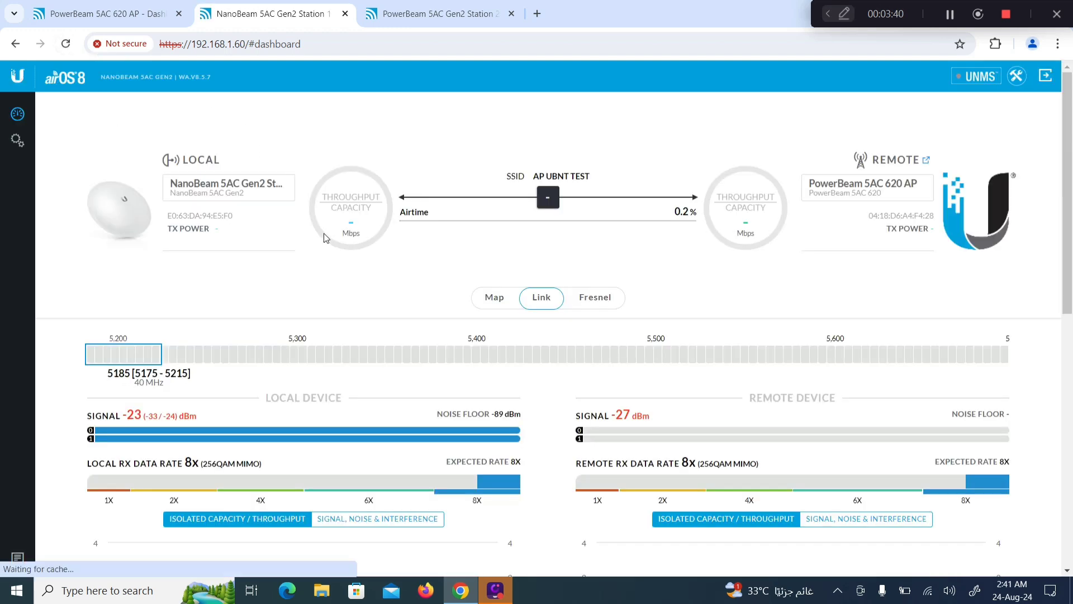
click(106, 16)
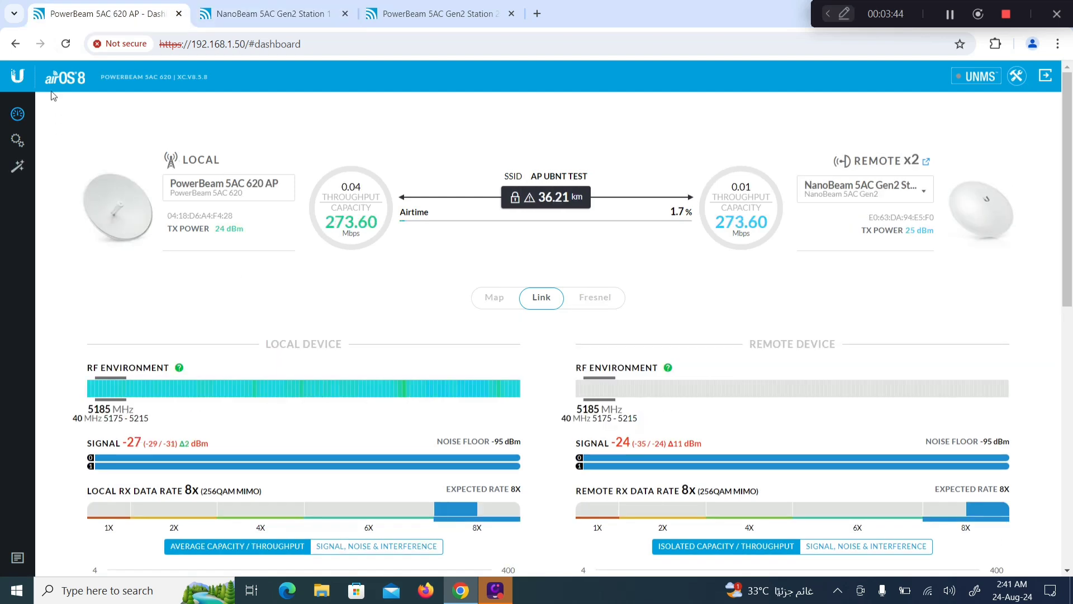
click(66, 45)
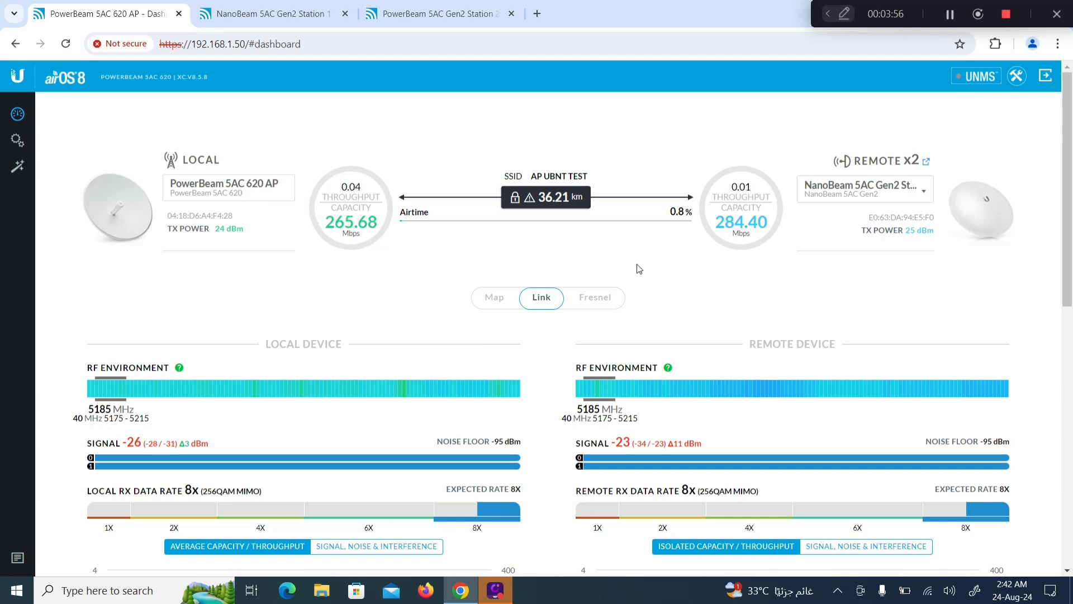
click(249, 17)
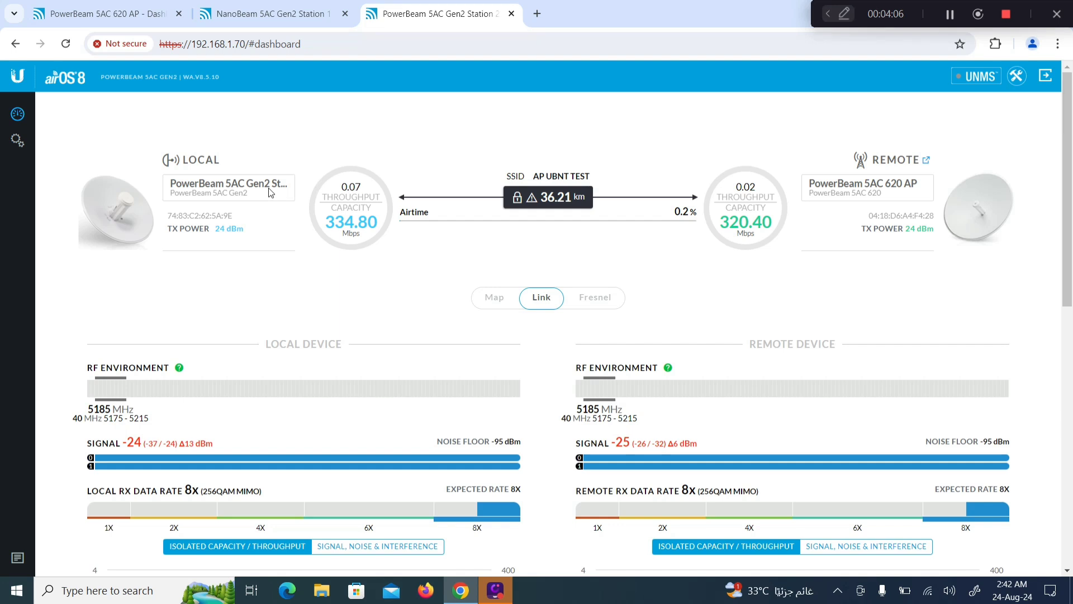
click(110, 11)
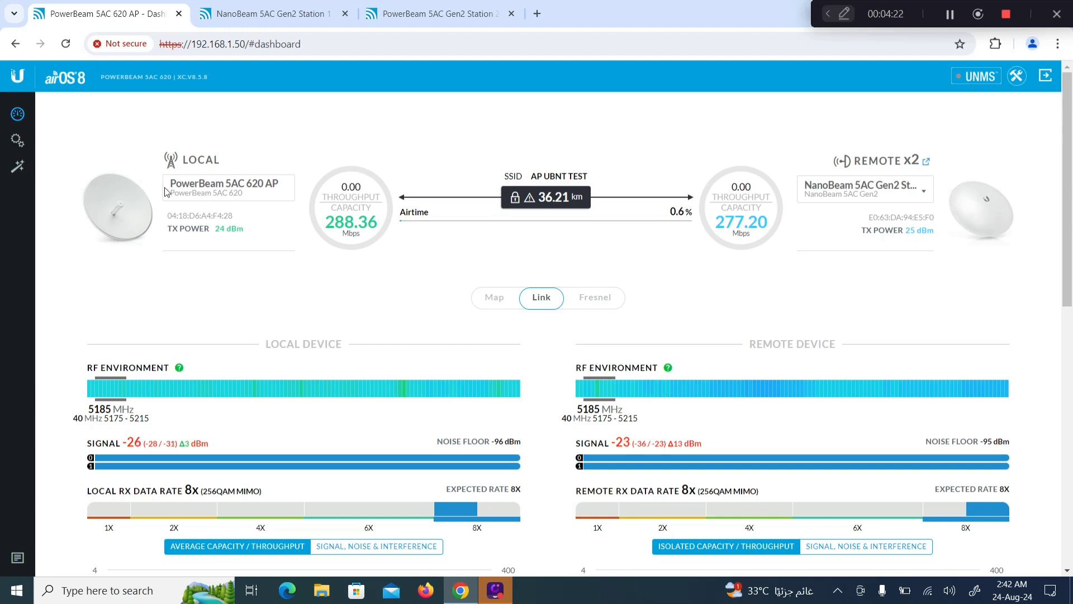
drag(174, 189, 288, 192)
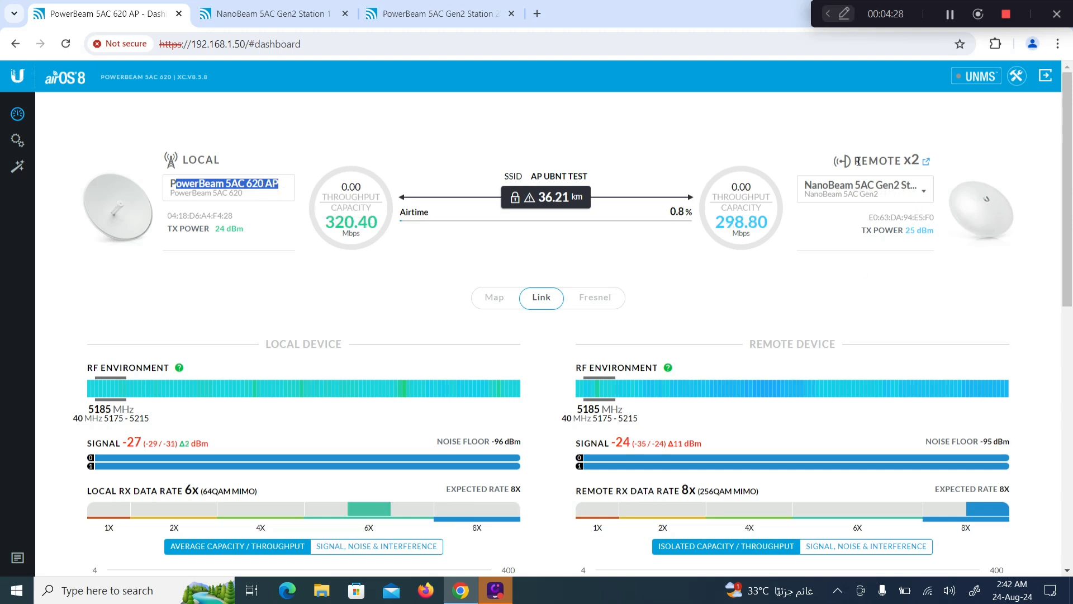
drag(855, 161, 902, 161)
double_click(911, 160)
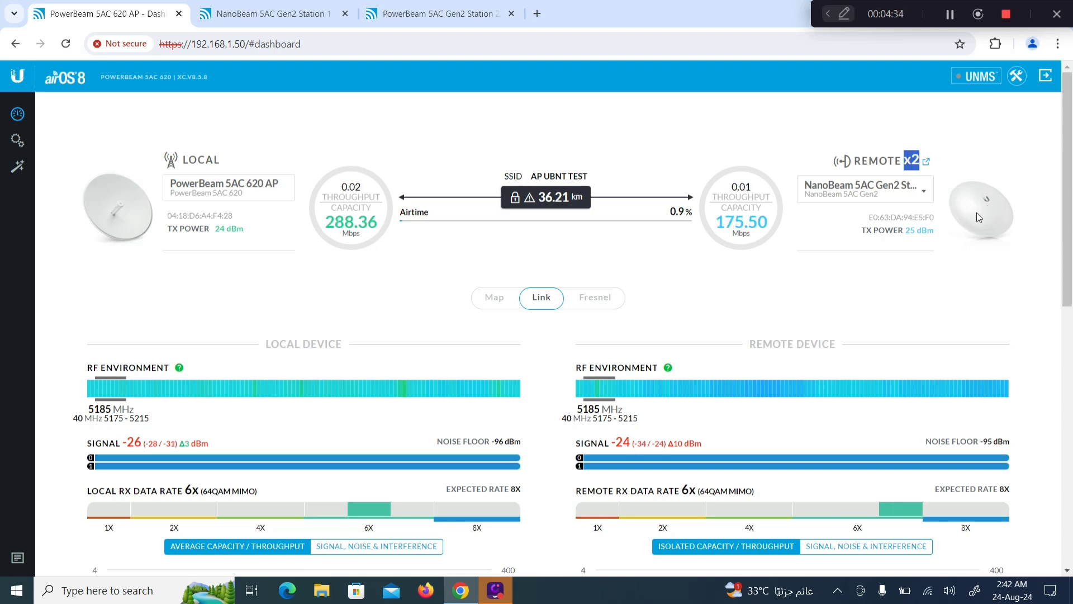
Step: Check the AP's connected-stations list, then switch to the NanoBeam Station 1 dashboard with Ctrl+Tab
click(922, 193)
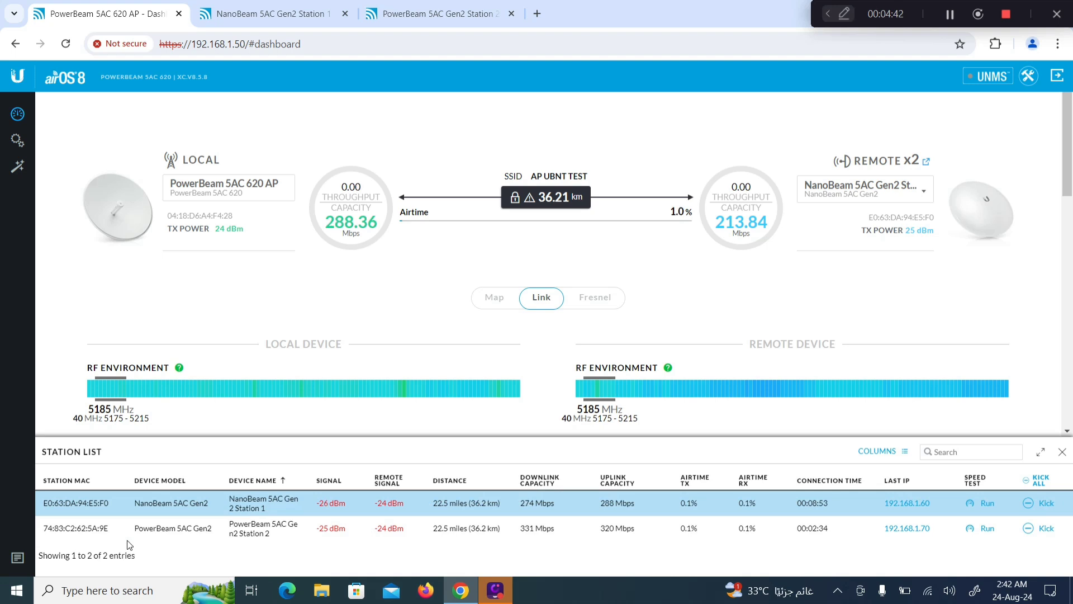
mouse_move(331, 502)
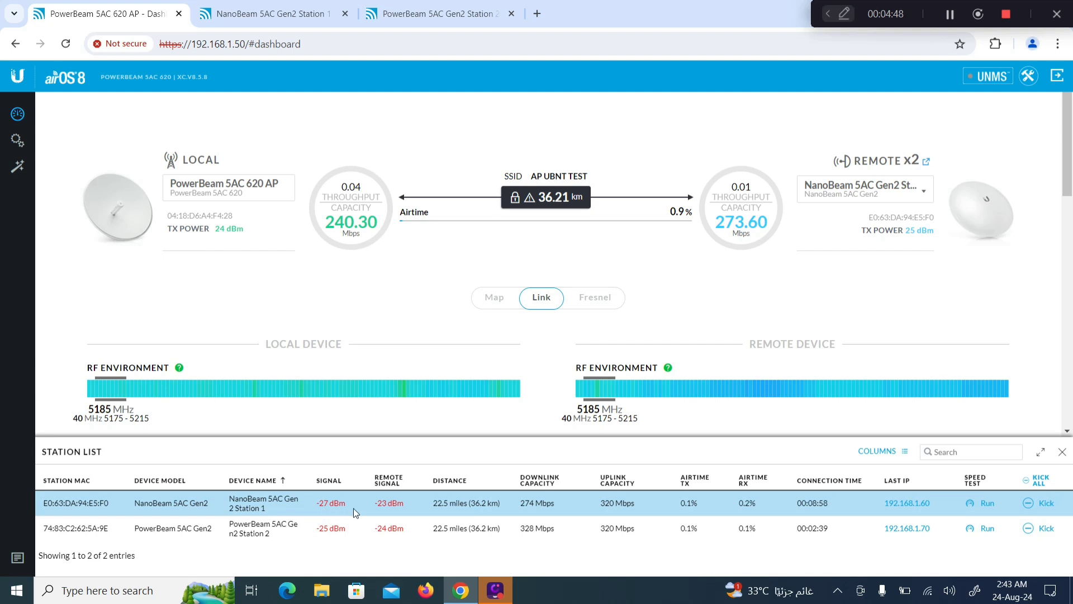
mouse_move(382, 532)
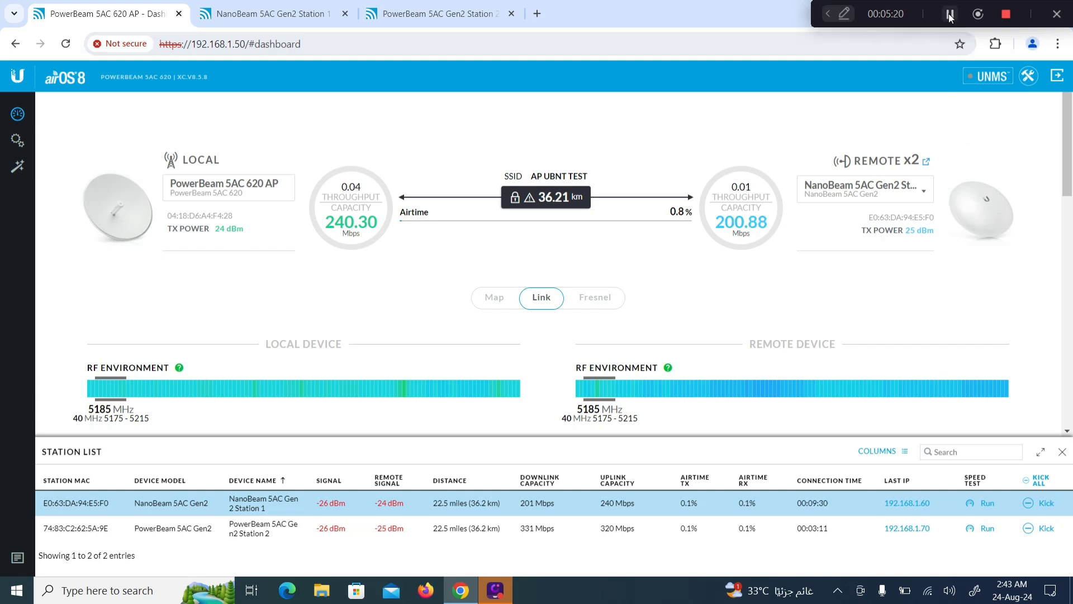
key(ctrl+Tab)
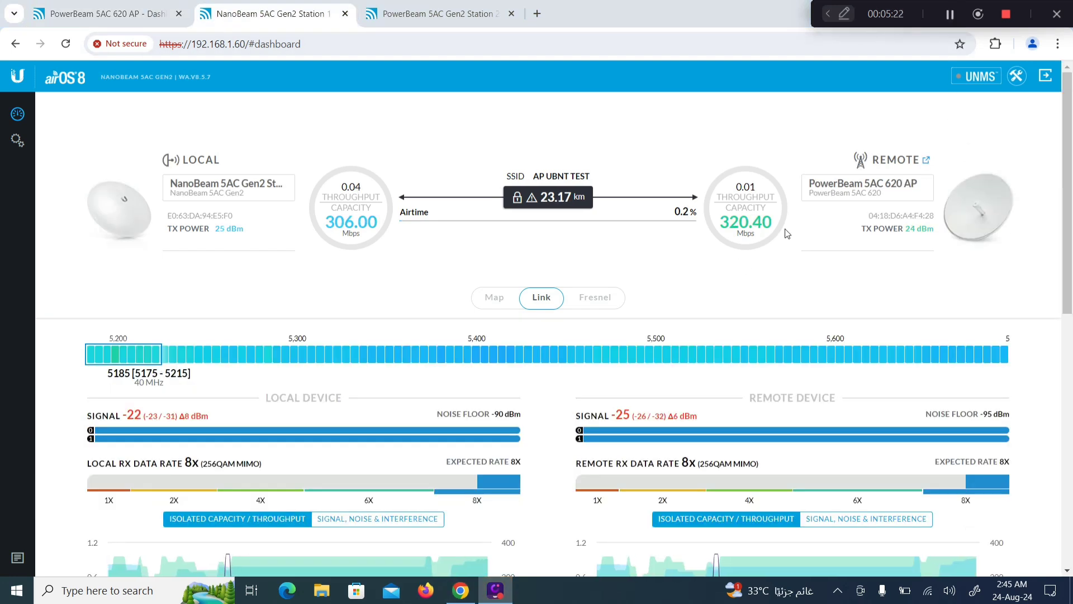
drag(923, 14, 731, 48)
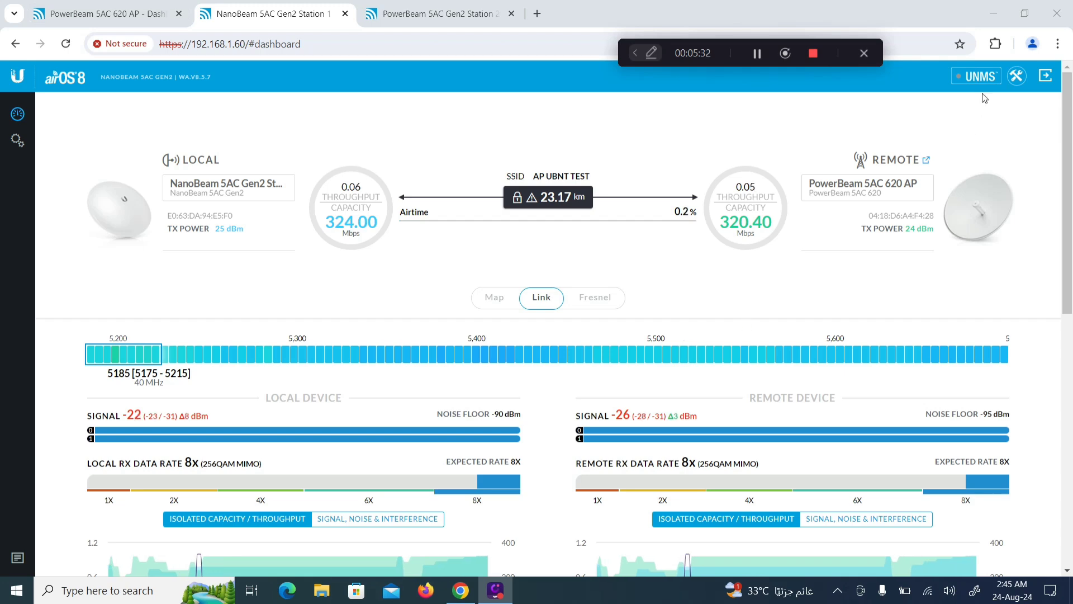
Step: Load google.com in a new browser tab to test internet access
click(993, 14)
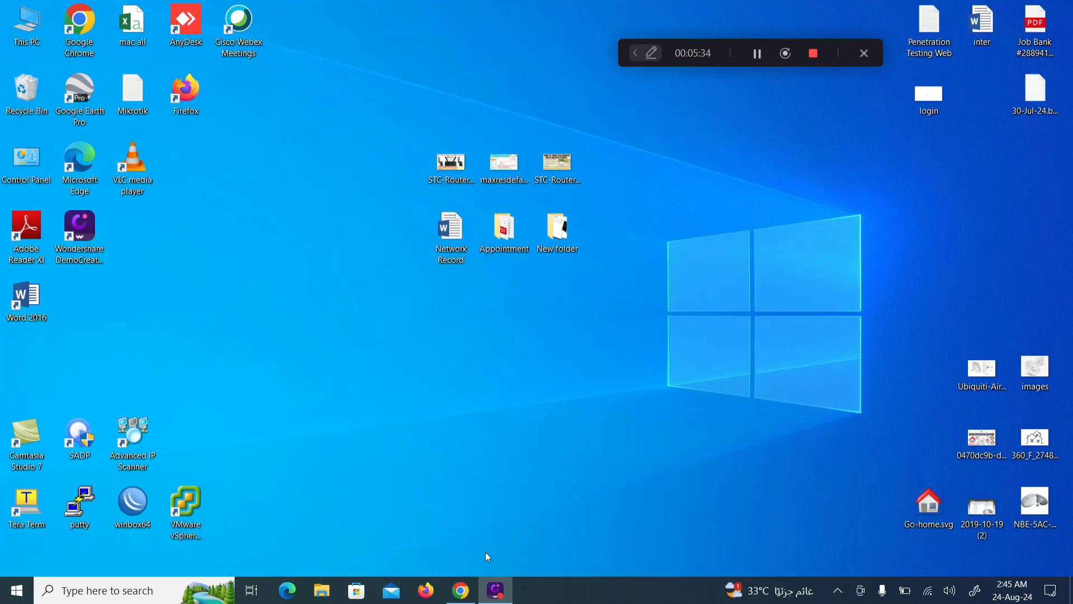
click(461, 590)
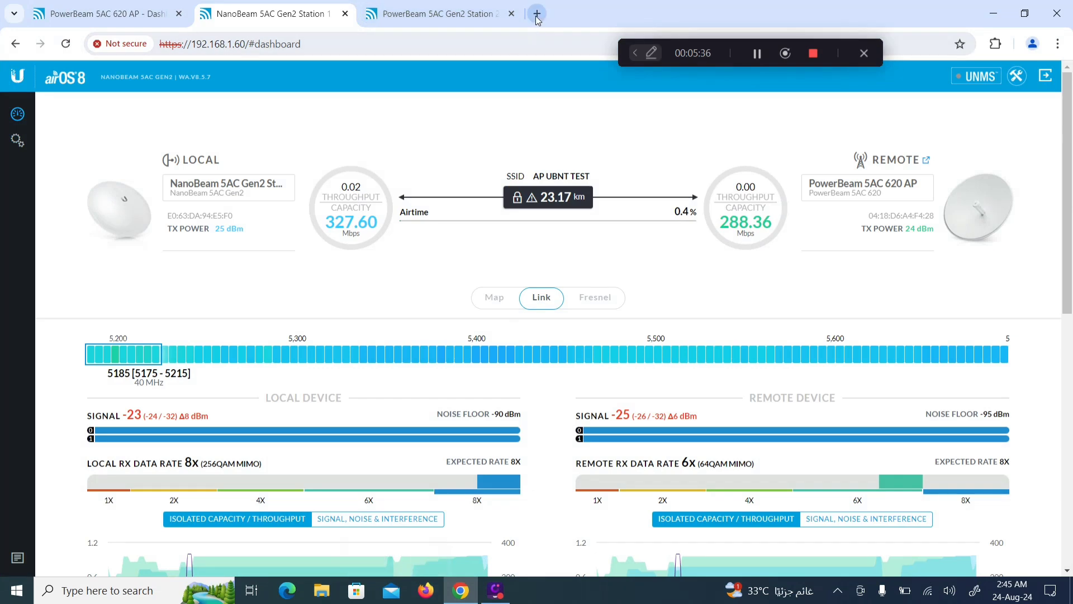
click(536, 14)
click(613, 369)
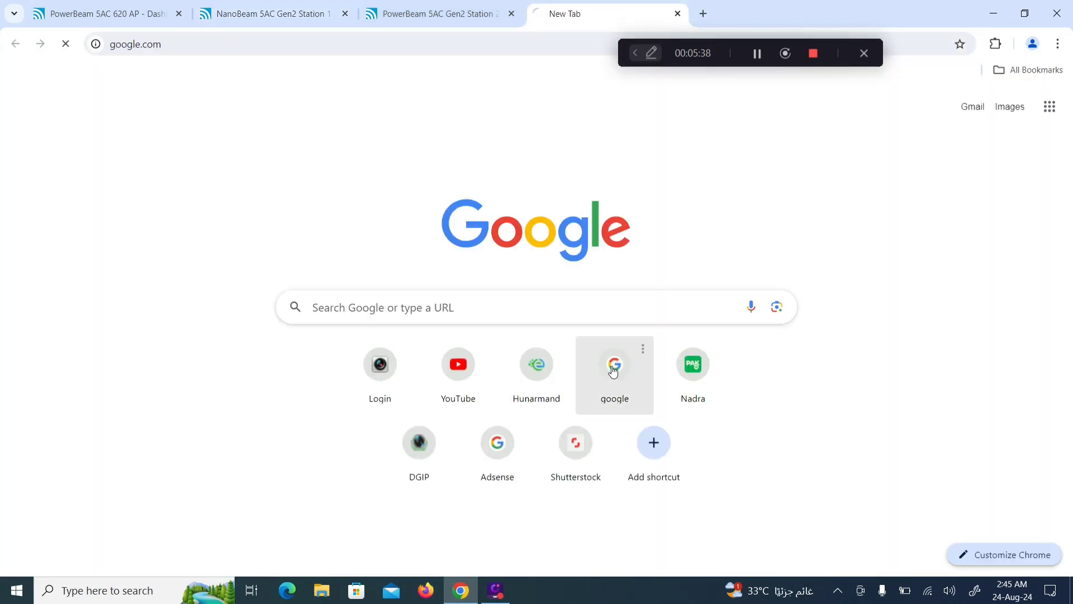
Step: Turn Wi-Fi off and open Network & Internet settings from the tray icon
click(929, 593)
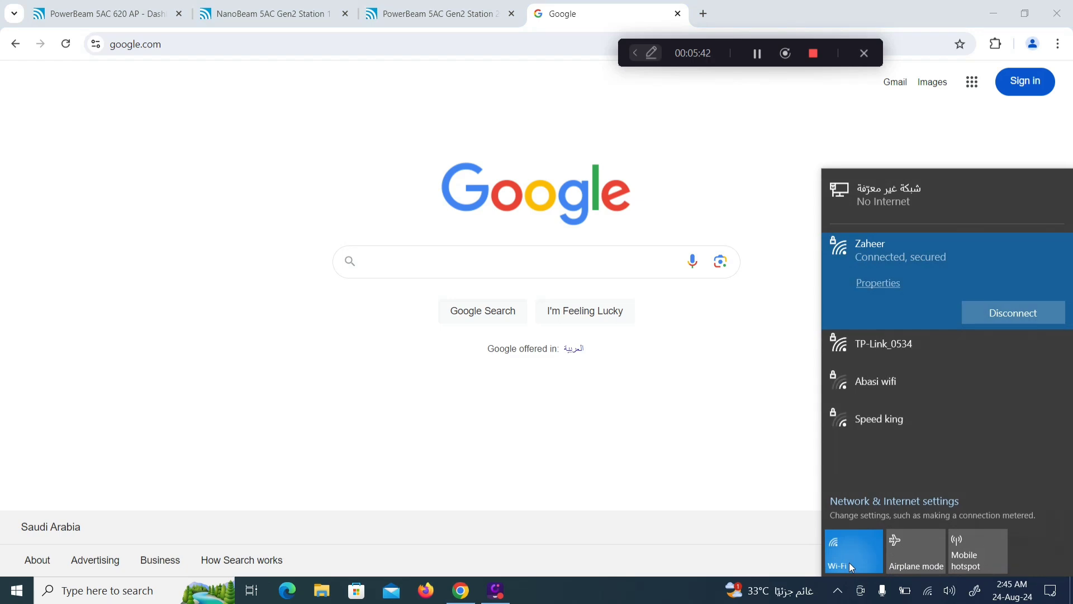
click(850, 562)
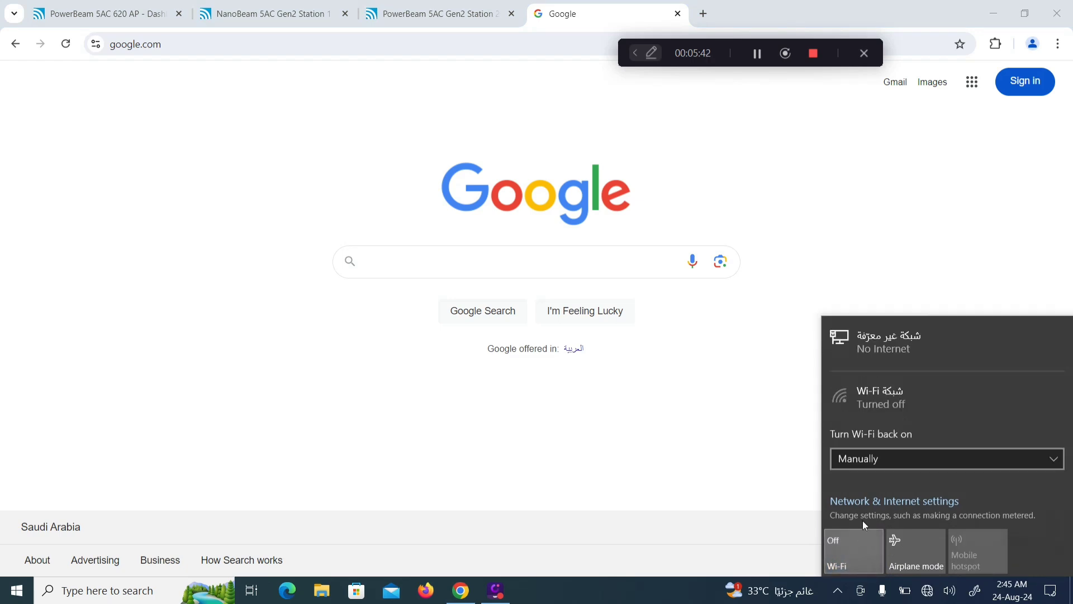
right_click(929, 597)
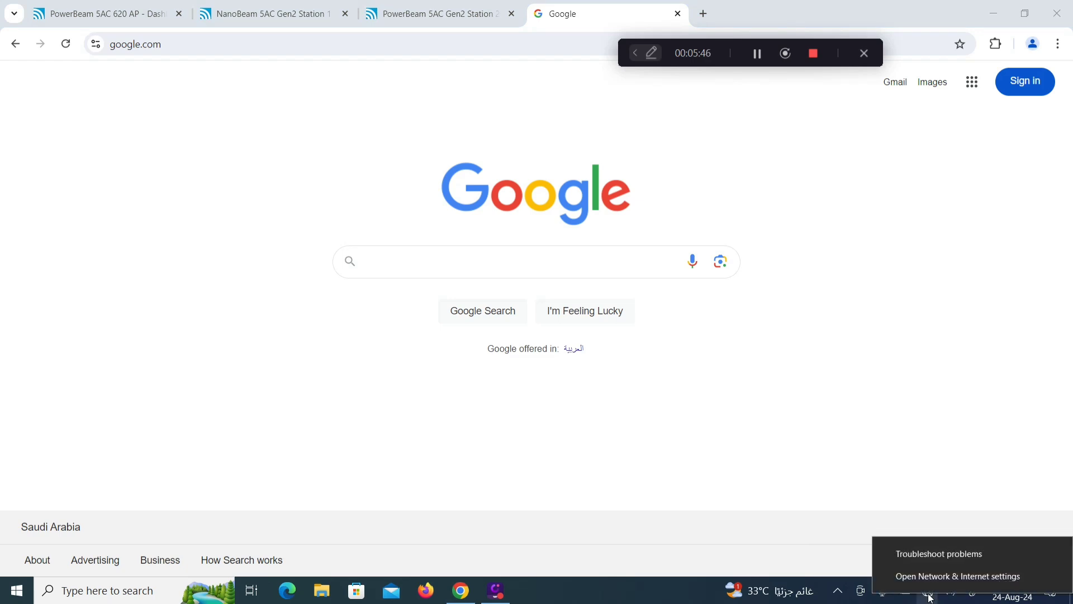
click(929, 577)
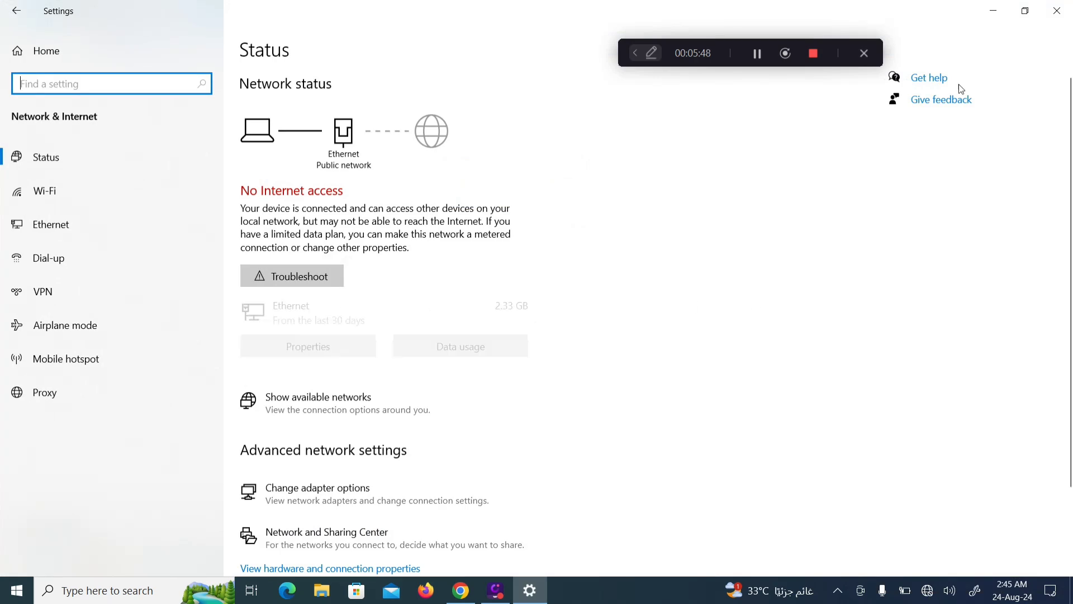
Step: Retry google.com in a fresh tab, then view the Ethernet page showing No Internet
click(993, 11)
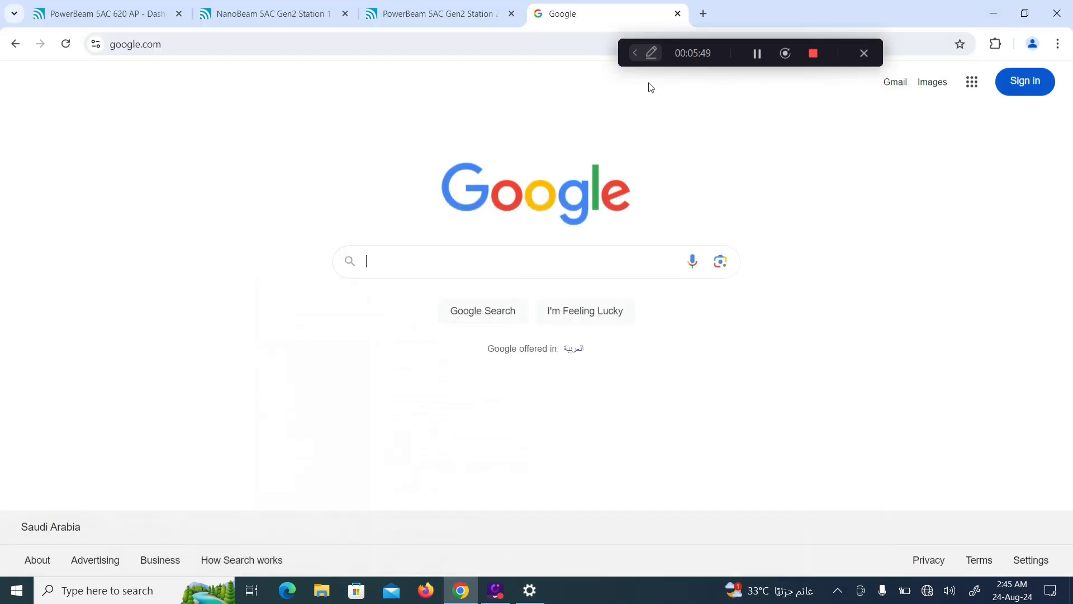
click(677, 14)
click(540, 13)
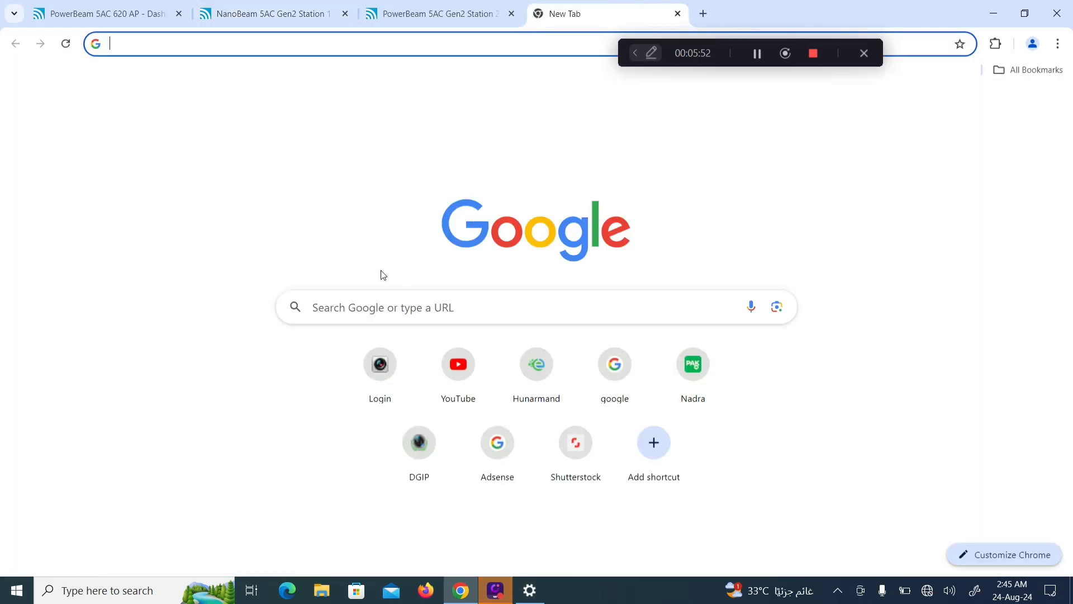
click(599, 367)
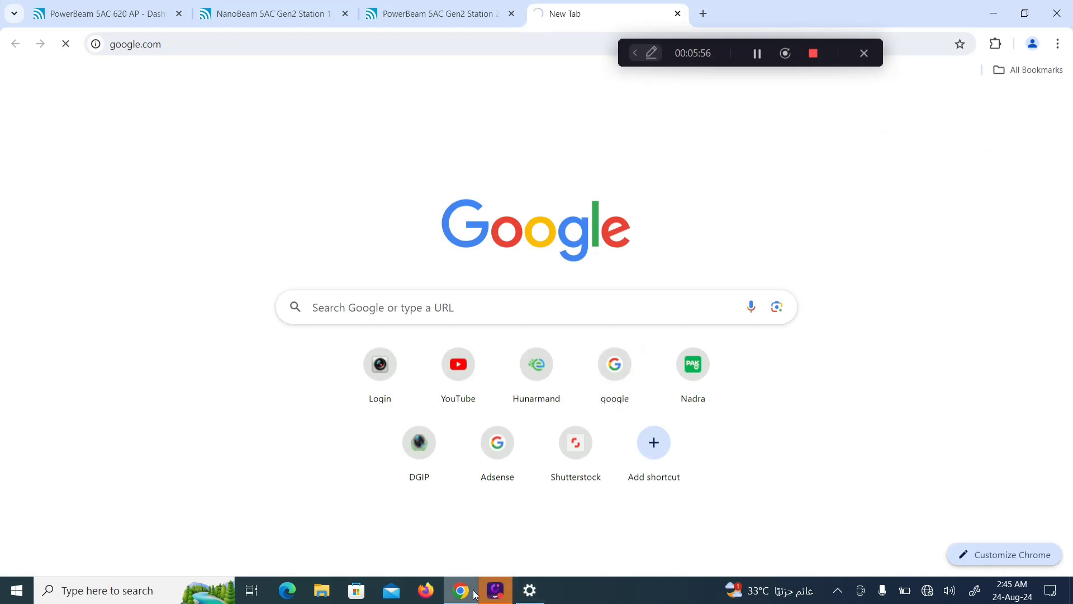
click(529, 590)
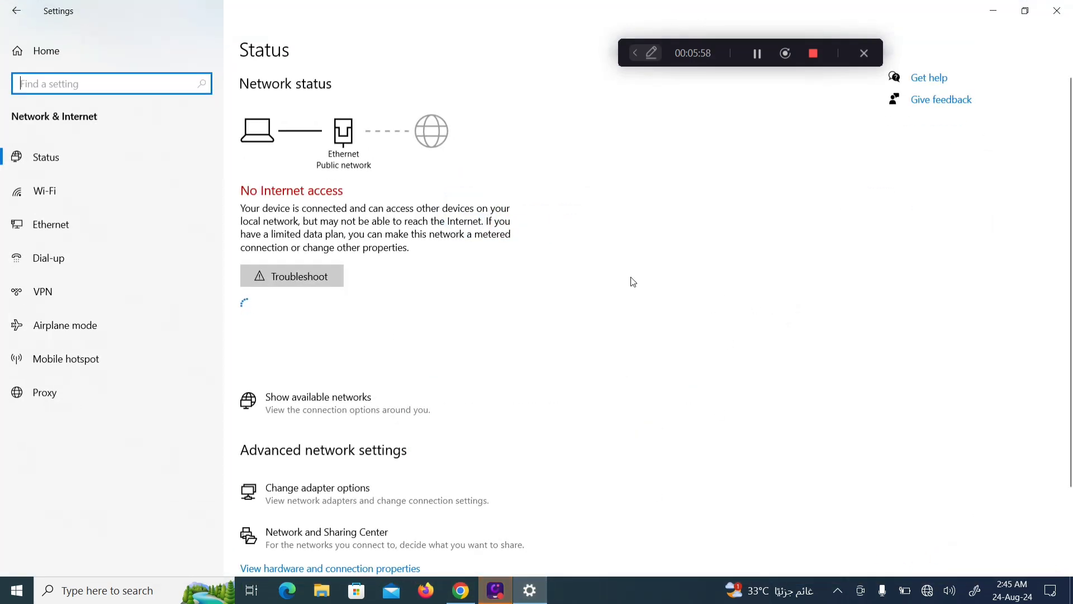
click(58, 221)
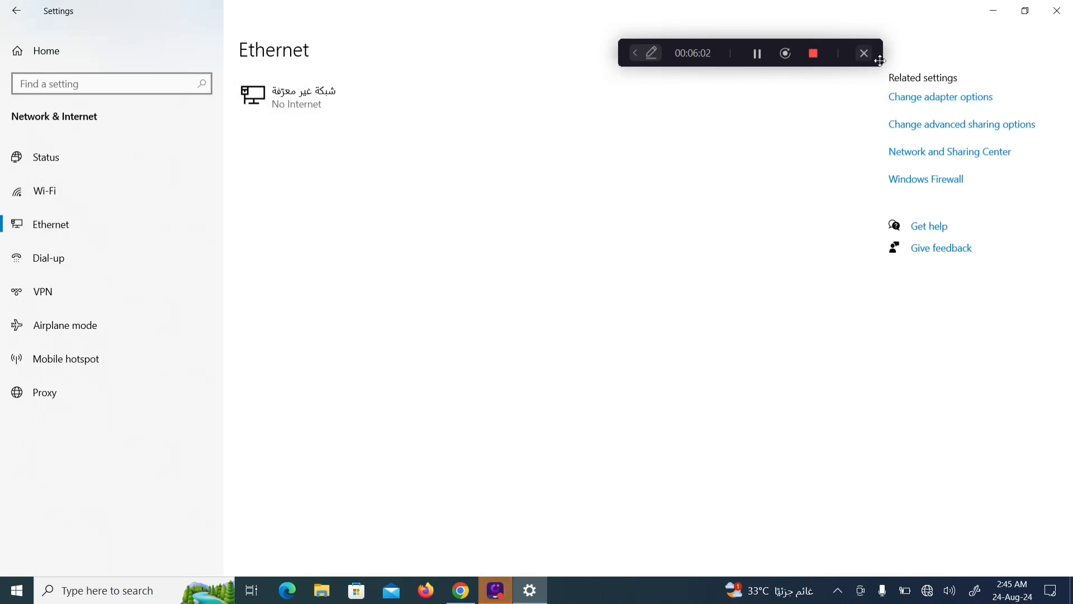
Step: Set the Ethernet adapter's IPv4 to obtain IP and DNS server addresses automatically
click(913, 99)
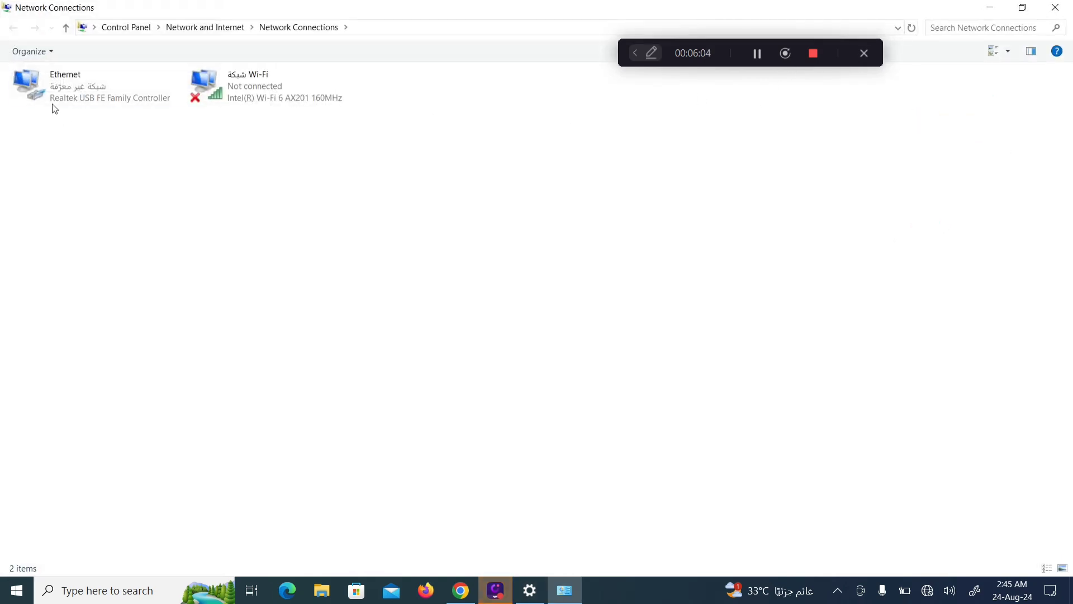
click(49, 92)
right_click(49, 92)
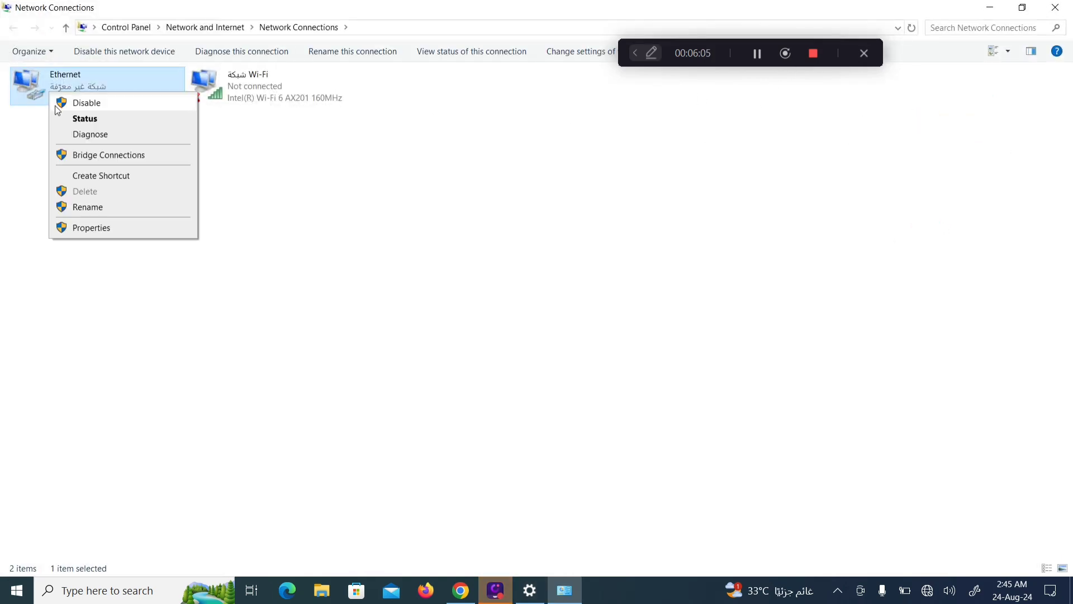
click(87, 227)
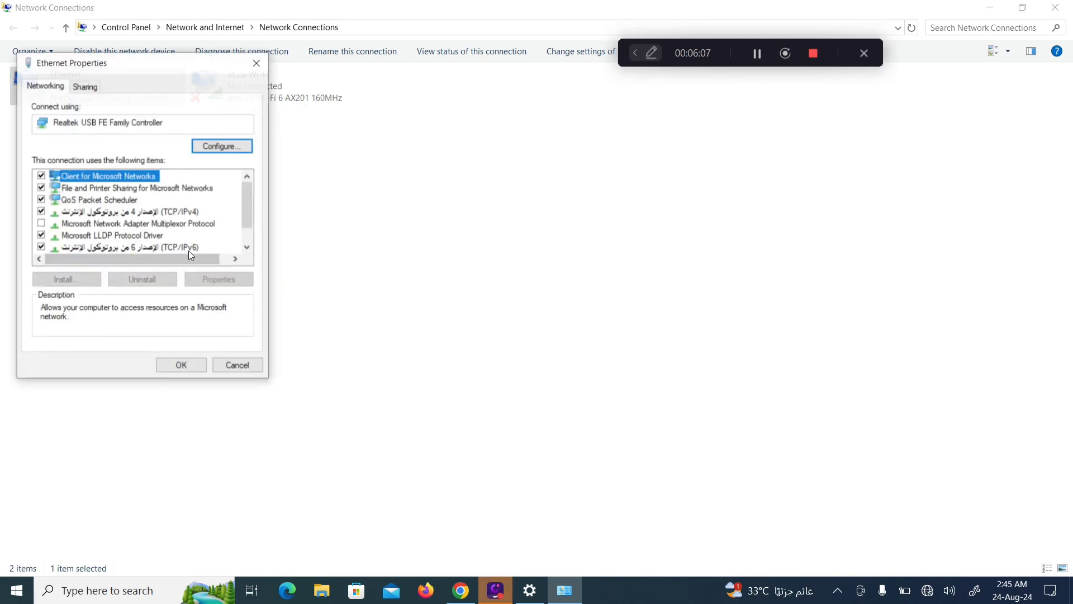
click(142, 214)
click(233, 279)
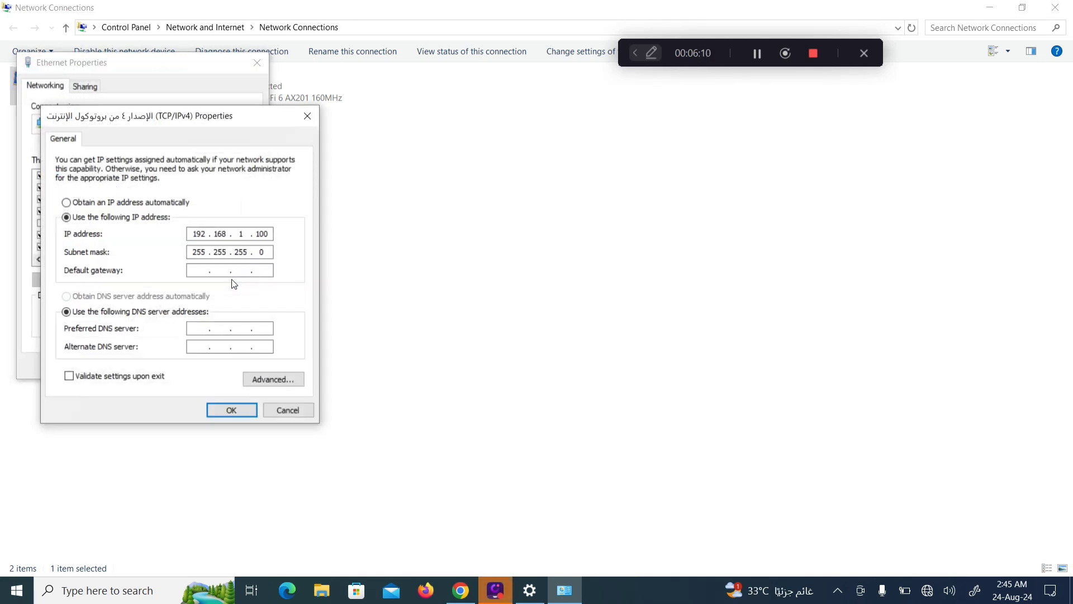
click(67, 203)
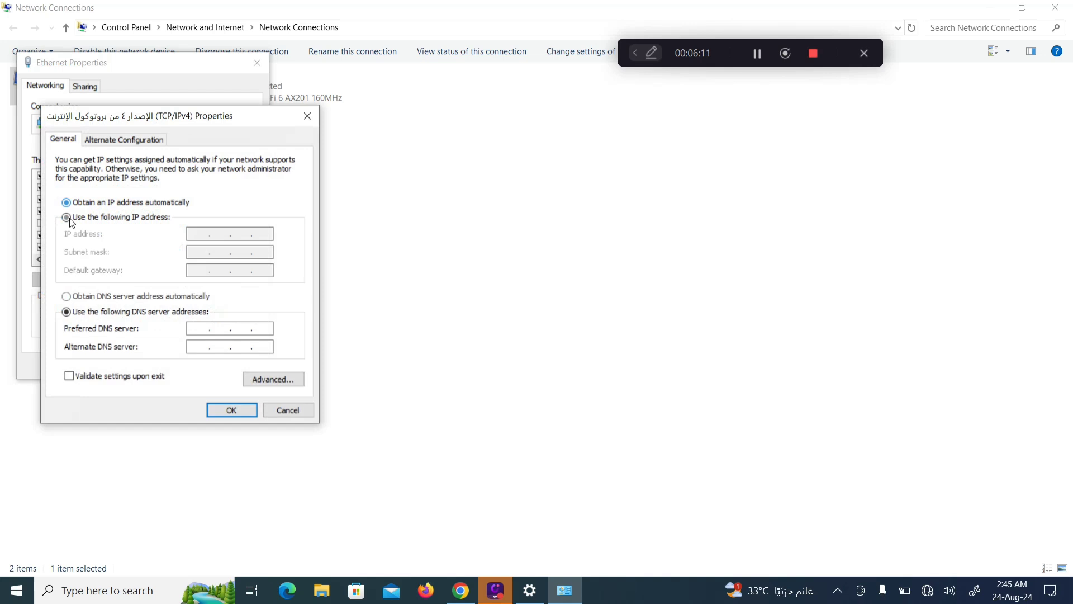
click(67, 296)
click(221, 409)
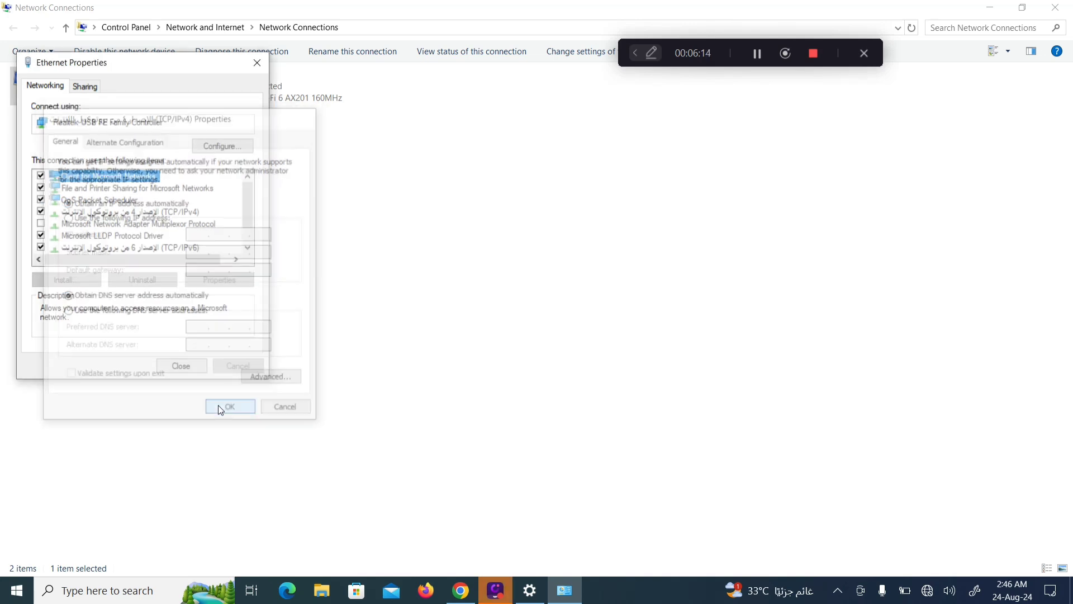
click(186, 365)
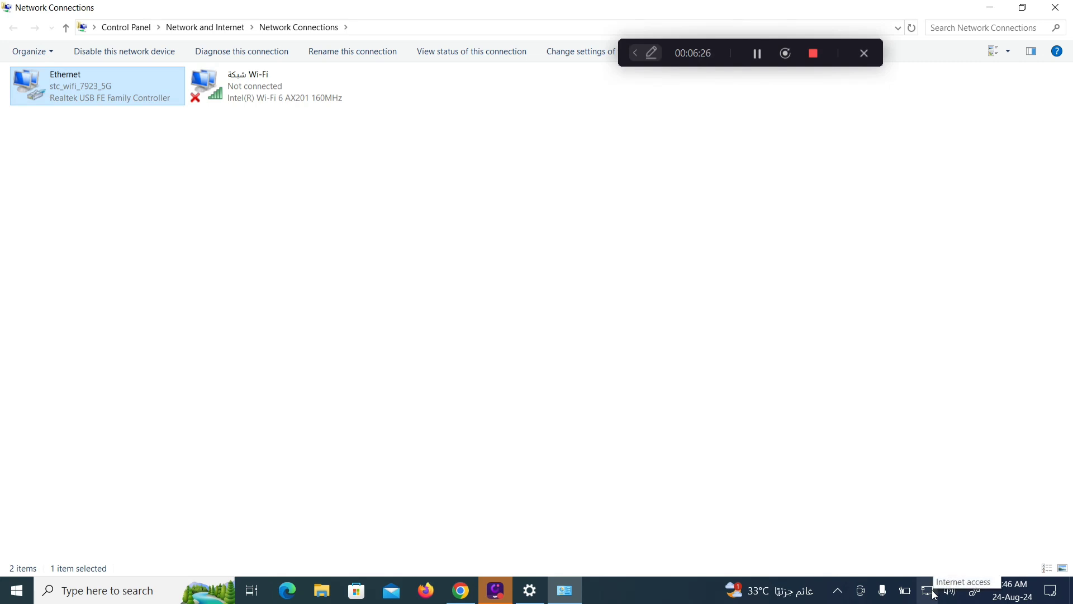
Step: Close Network Connections, reload Google, and open YouTube in a new tab to confirm browsing
click(1056, 8)
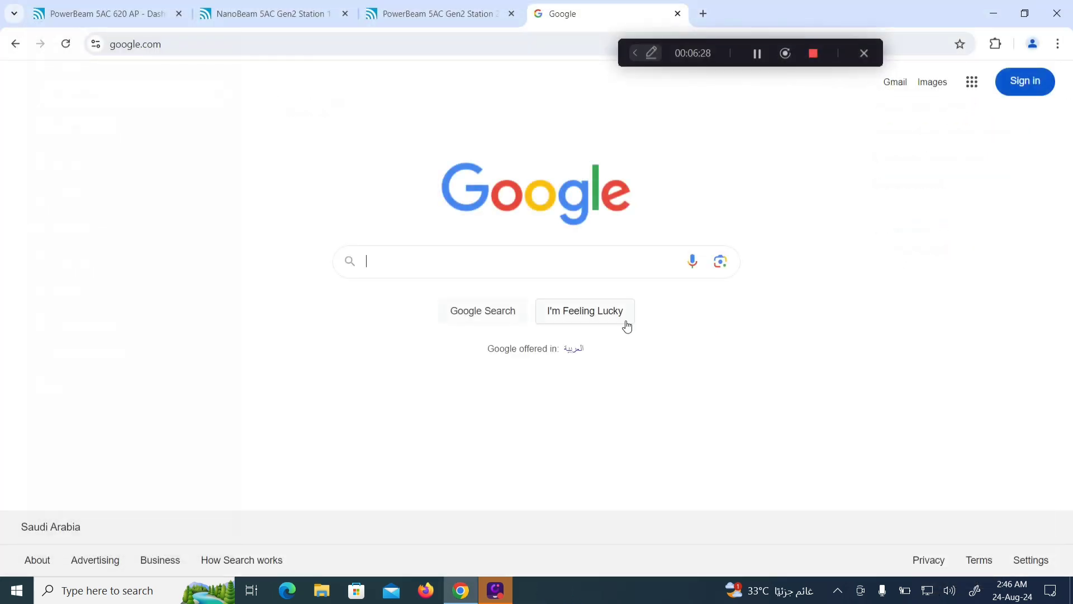
click(66, 48)
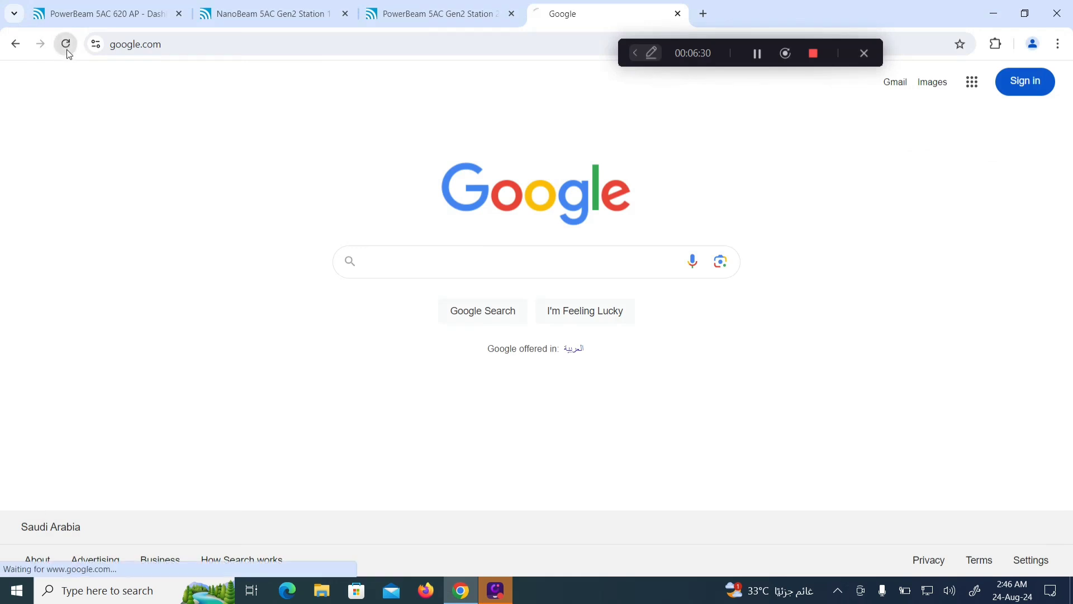
click(703, 14)
click(445, 379)
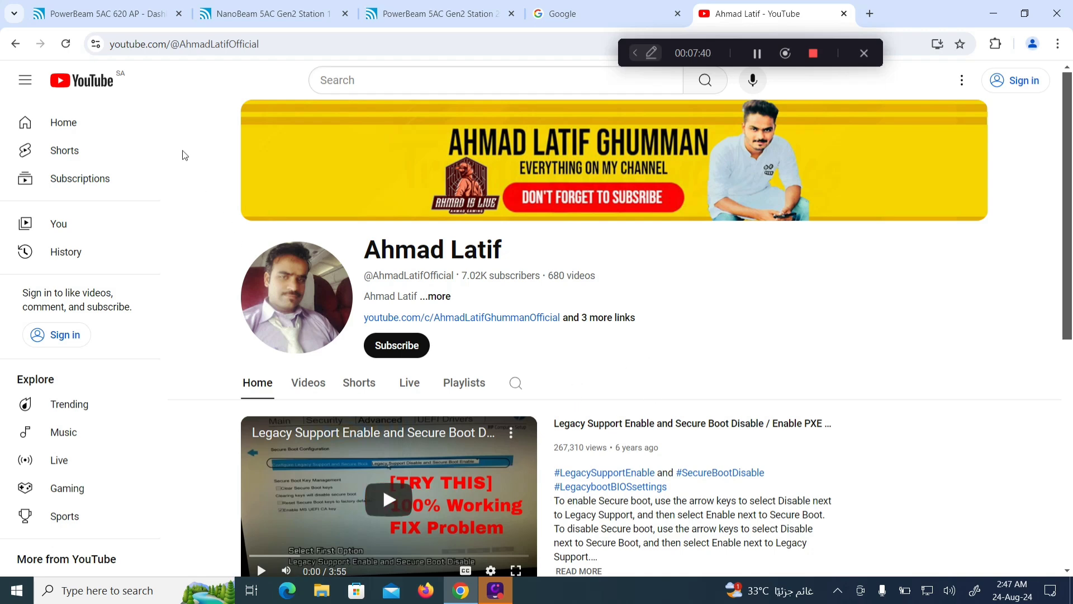
Step: Switch to the PowerBeam AP tab, then back to the NanoBeam Station 1 dashboard
click(122, 12)
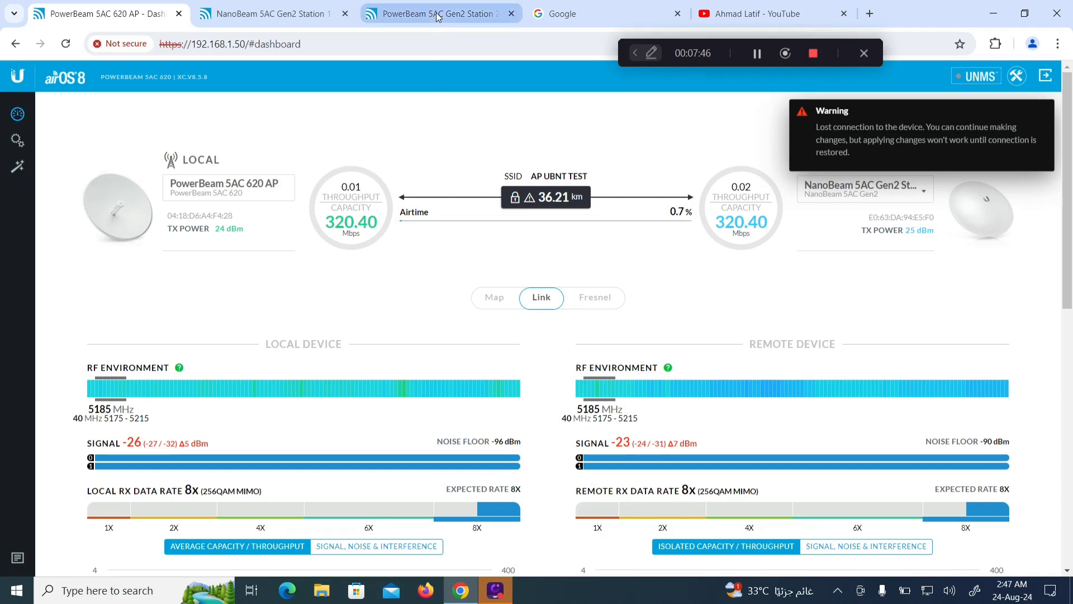
click(310, 19)
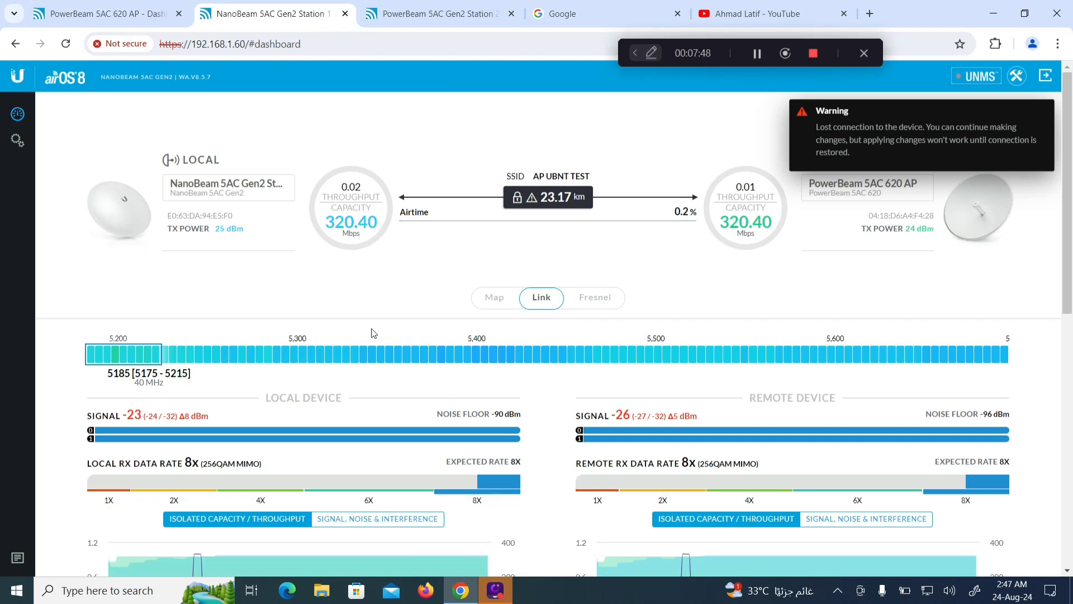